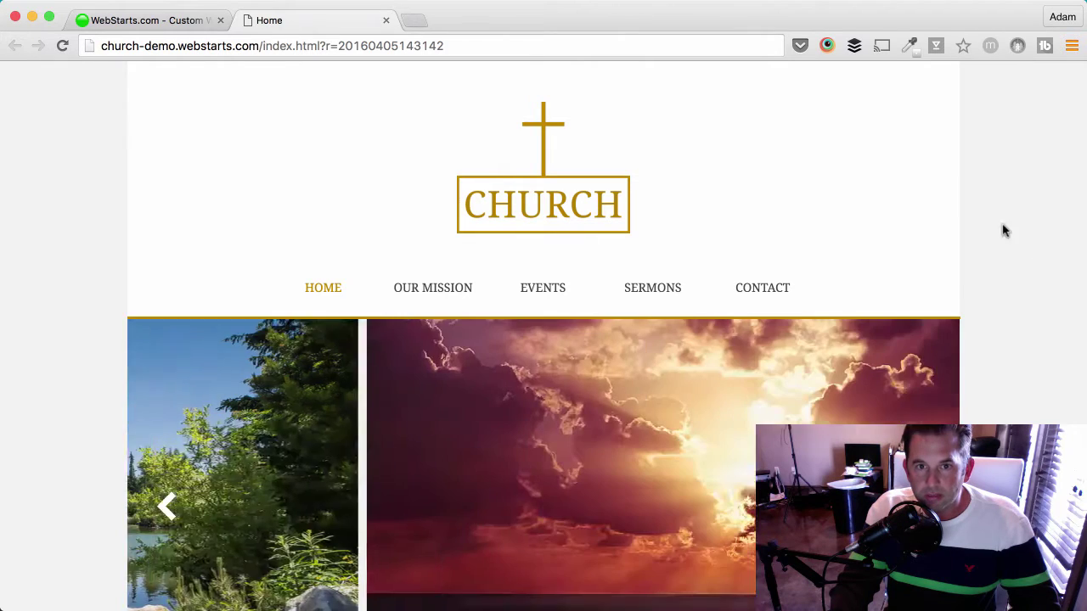
{"action": "left_click", "coordinate": [522, 47]}
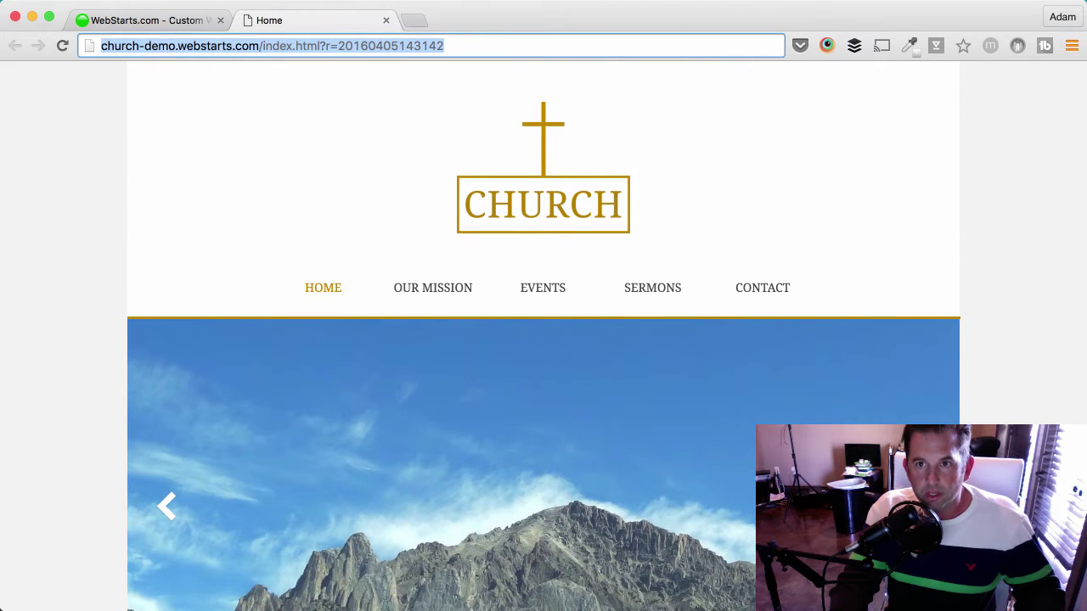
{"action": "type", "text": "w"}
{"action": "key", "text": "Return"}
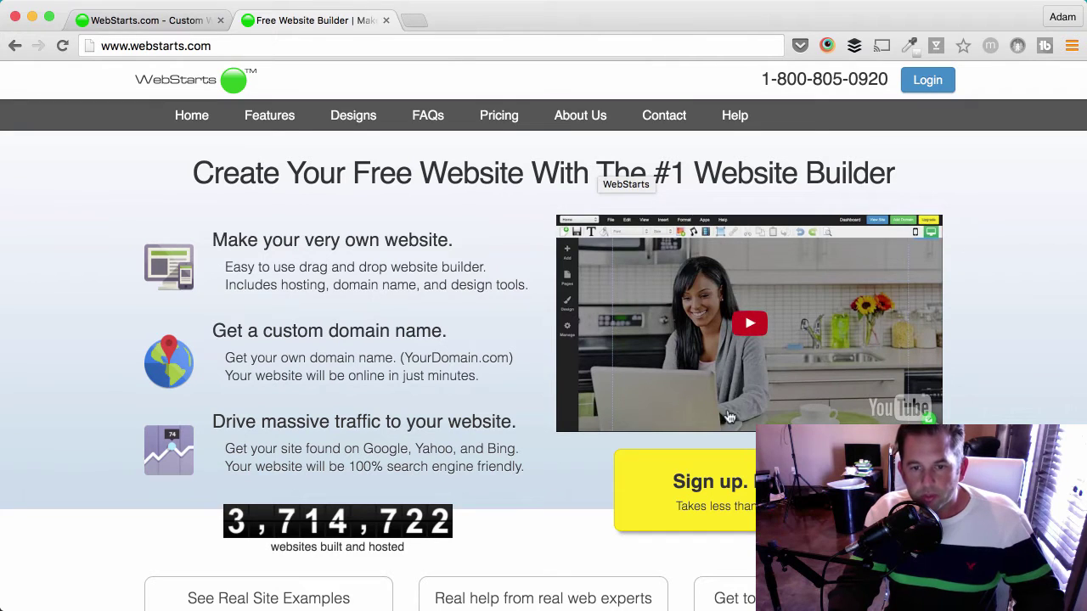
- Scroll down the WebStarts home page and start the free 'Sign up. It's free.' sign-up
{"action": "scroll", "coordinate": [753, 458], "scroll_direction": "down", "scroll_amount": 1}
{"action": "scroll", "coordinate": [753, 459], "scroll_direction": "down", "scroll_amount": 3}
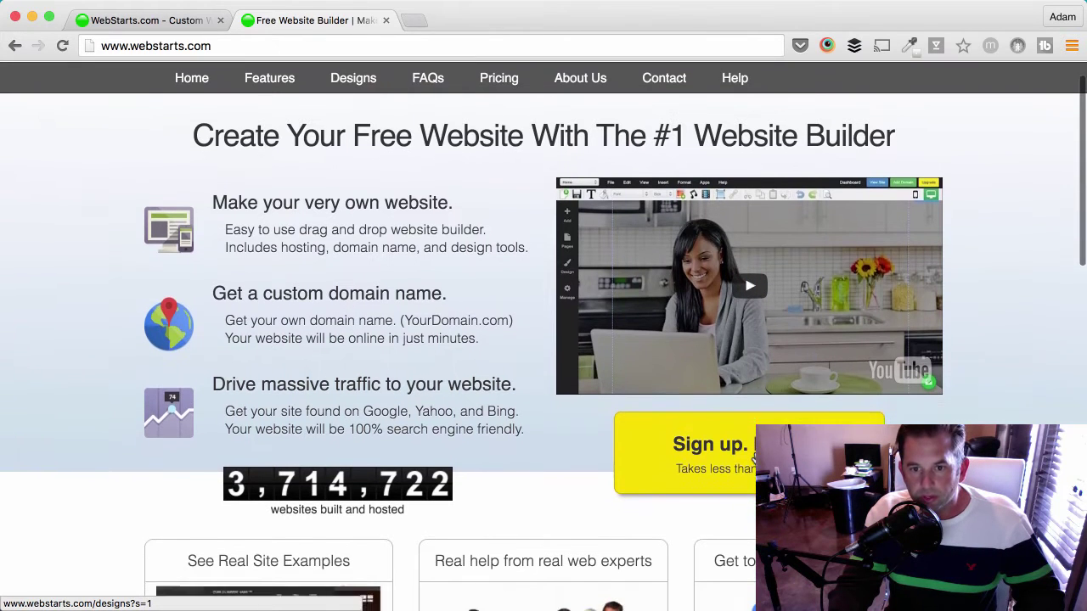
{"action": "scroll", "coordinate": [753, 458], "scroll_direction": "down", "scroll_amount": 1}
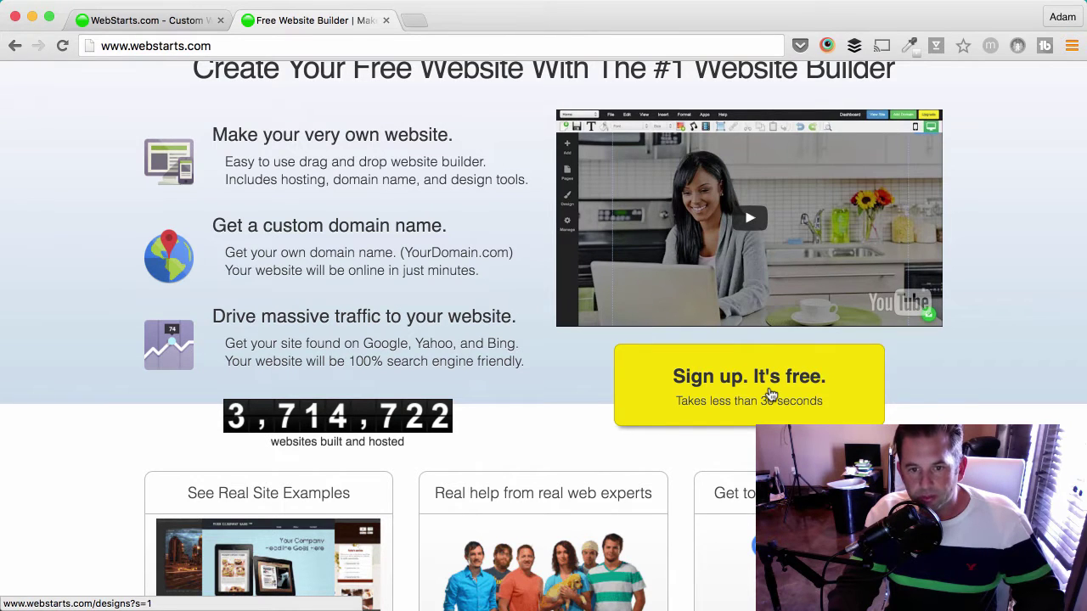
{"action": "left_click", "coordinate": [761, 371]}
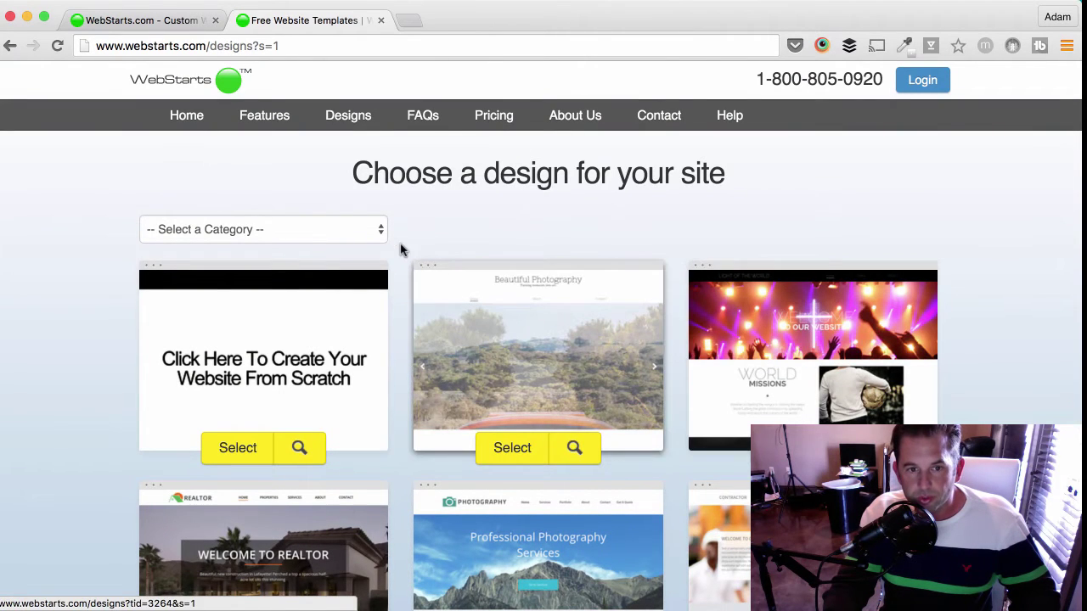
- Filter the design gallery to the Religion category and select the CHURCH template
{"action": "scroll", "coordinate": [477, 321], "scroll_direction": "down", "scroll_amount": 6}
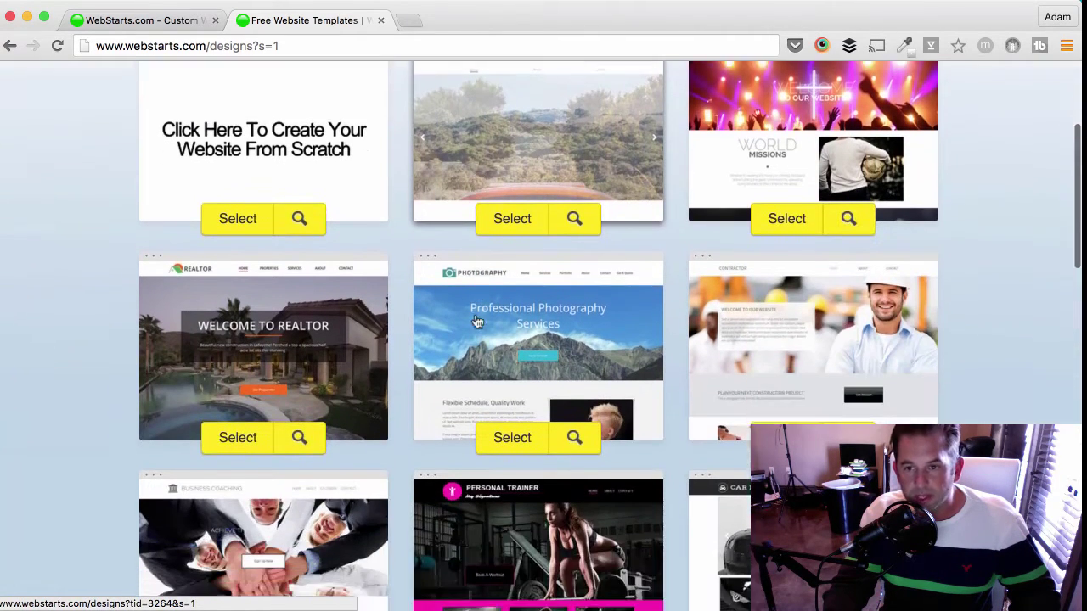
{"action": "scroll", "coordinate": [477, 321], "scroll_direction": "down", "scroll_amount": 3}
{"action": "scroll", "coordinate": [473, 320], "scroll_direction": "up", "scroll_amount": 15}
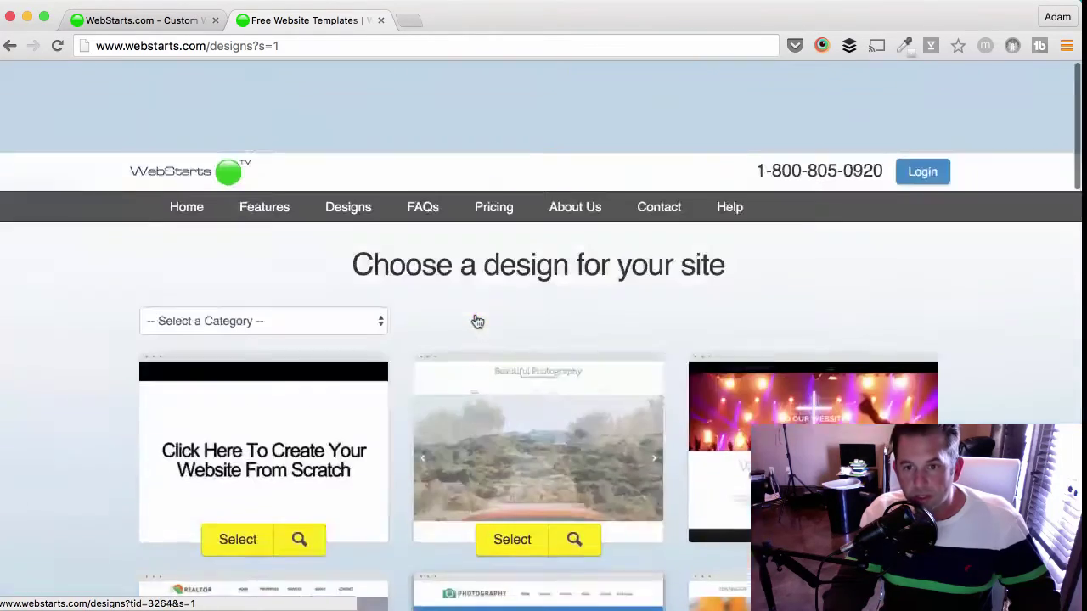
{"action": "left_click", "coordinate": [380, 226]}
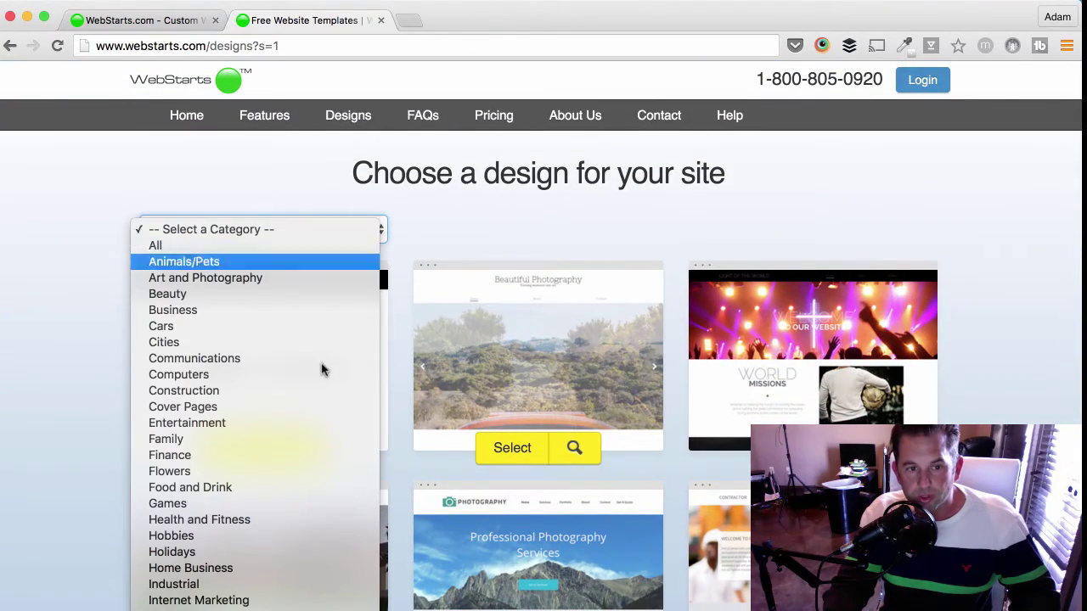
{"action": "left_click", "coordinate": [263, 450]}
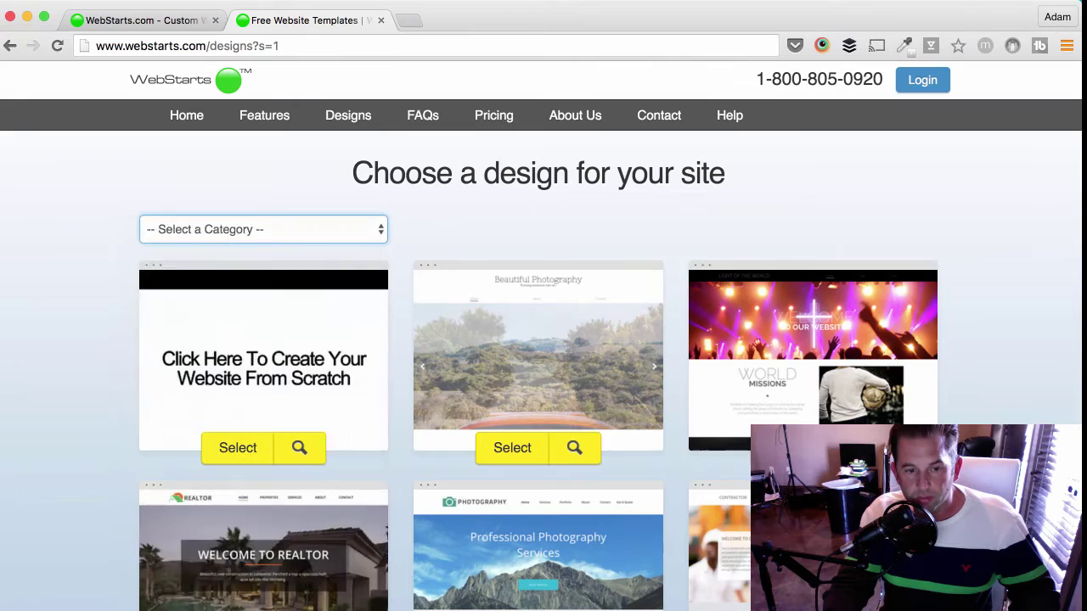
{"action": "scroll", "coordinate": [1005, 420], "scroll_direction": "down", "scroll_amount": 5}
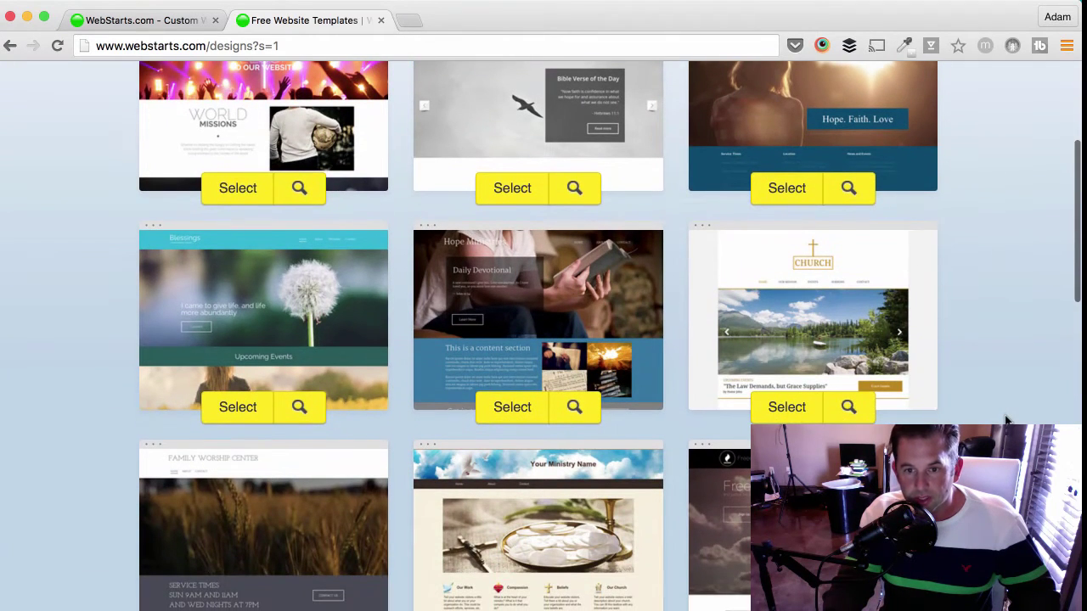
{"action": "left_click", "coordinate": [795, 415]}
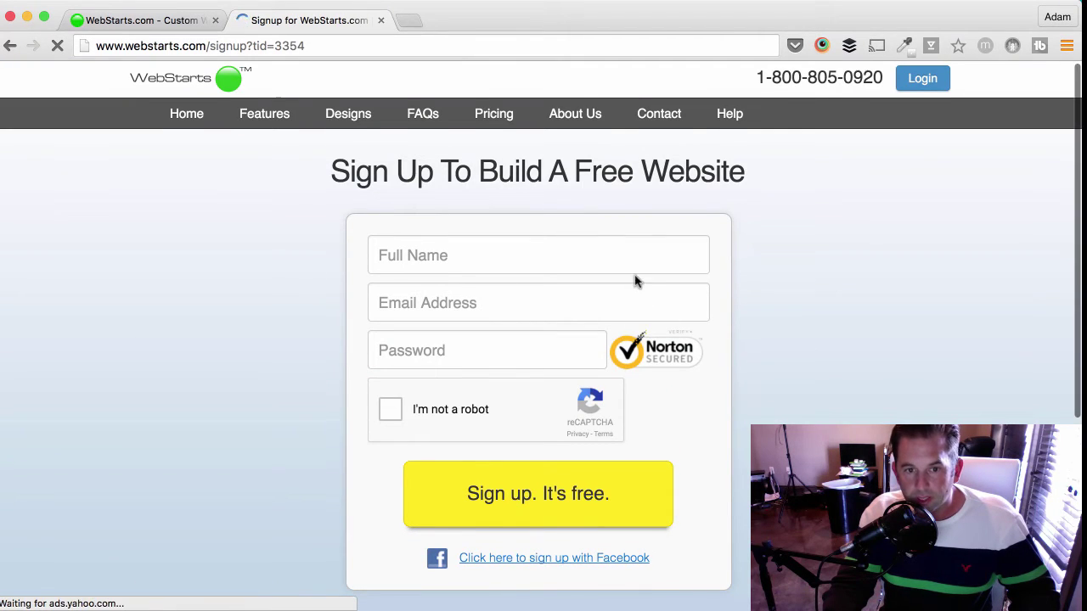
- Enter the account holder's full name and pick the saved e-mail address suggestion
{"action": "left_click", "coordinate": [635, 266]}
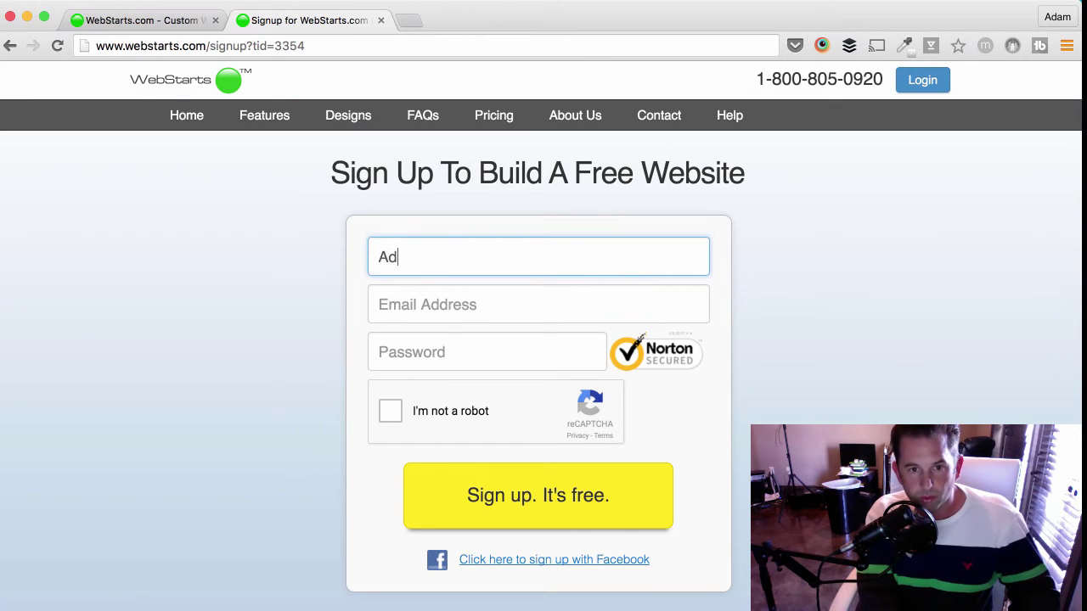
{"action": "key", "text": "Tab"}
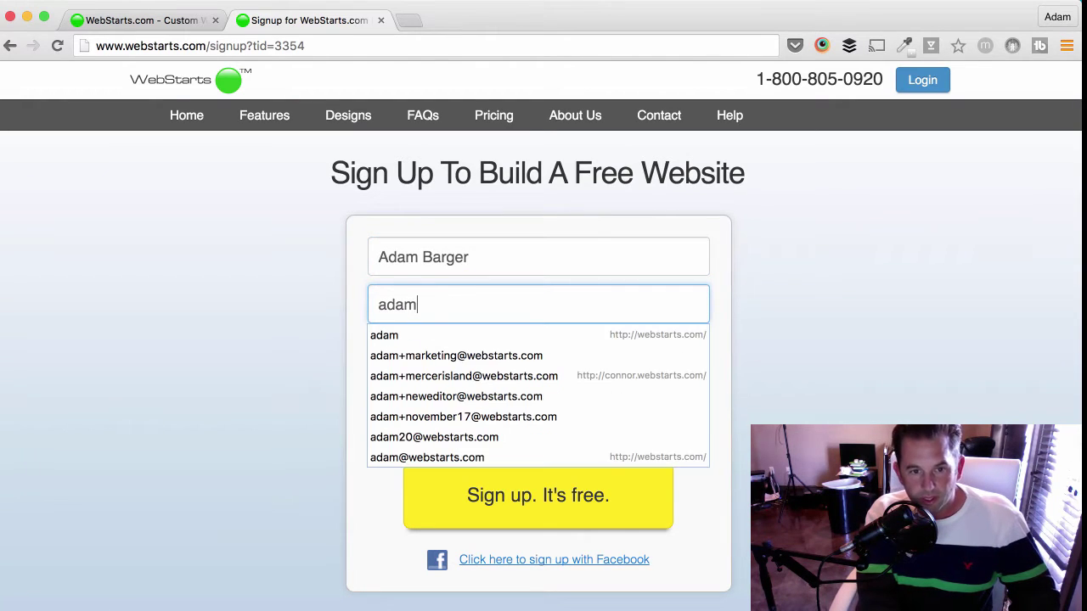
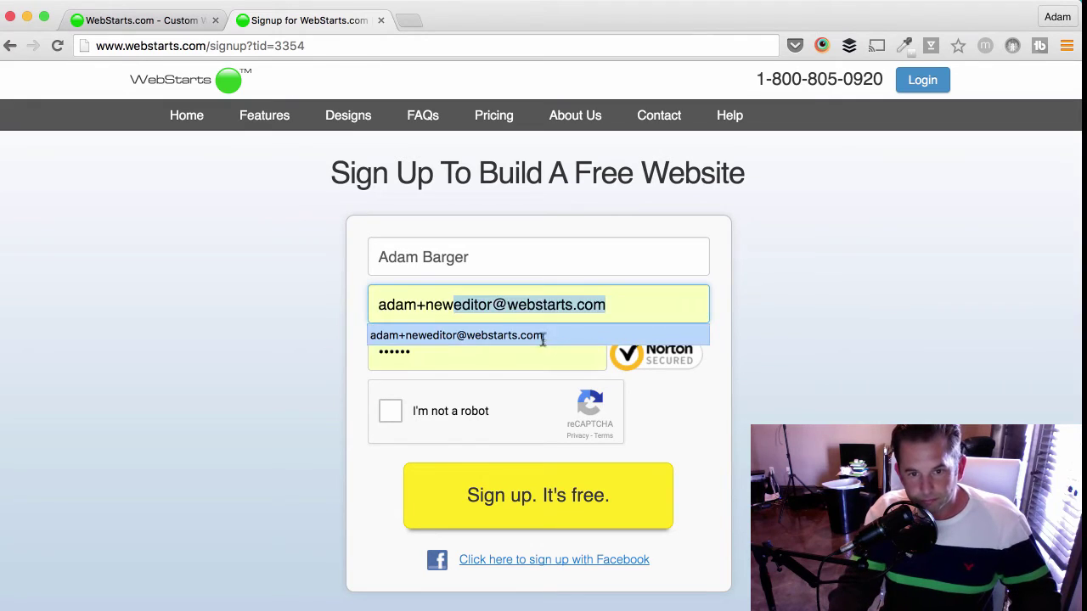
{"action": "left_click", "coordinate": [543, 336]}
- Retype the account password, pass the I'm not a robot check and submit the sign-up
{"action": "left_click", "coordinate": [538, 354]}
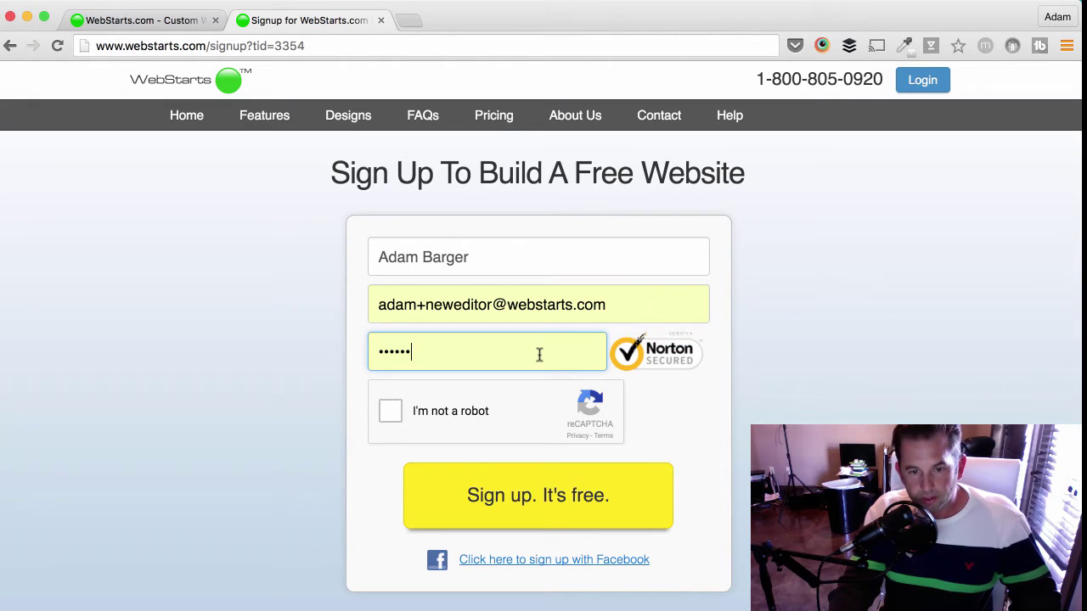
{"action": "key", "text": "super+a"}
{"action": "type", "text": "••••••"}
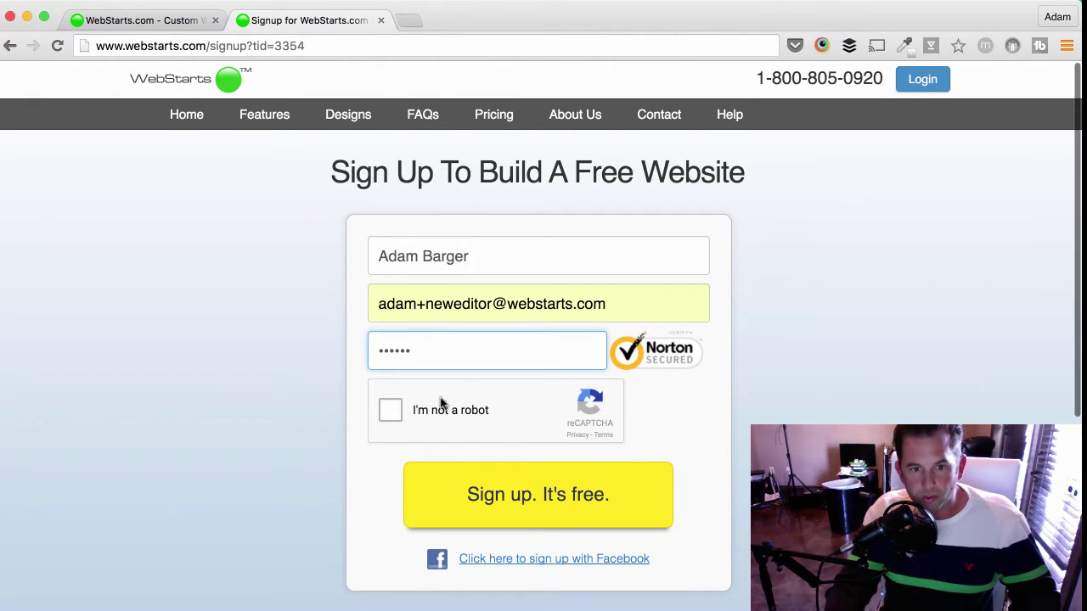
{"action": "left_click", "coordinate": [392, 410]}
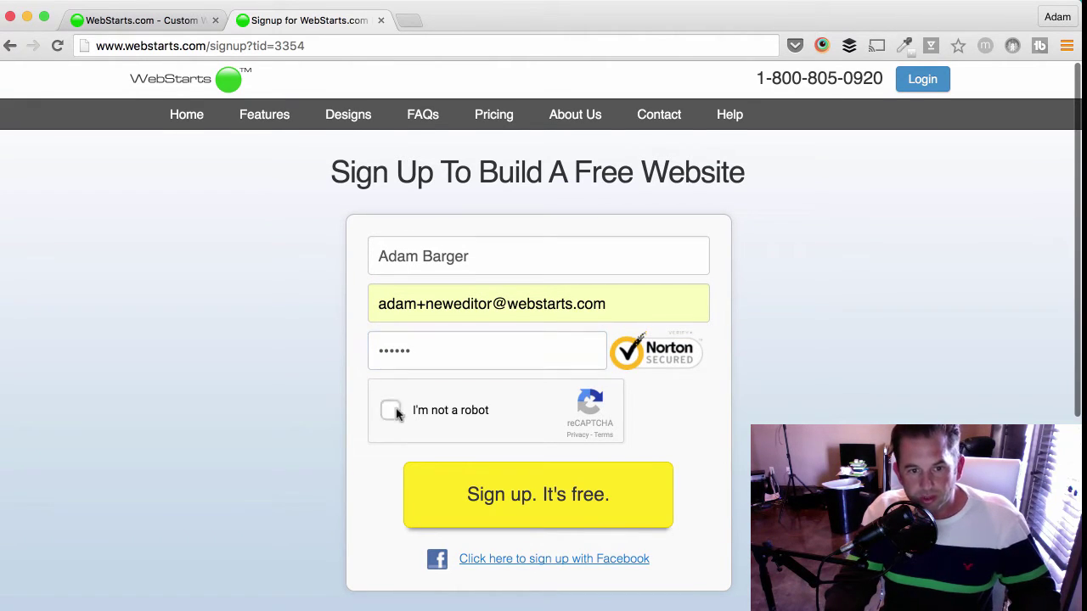
{"action": "left_click", "coordinate": [537, 491]}
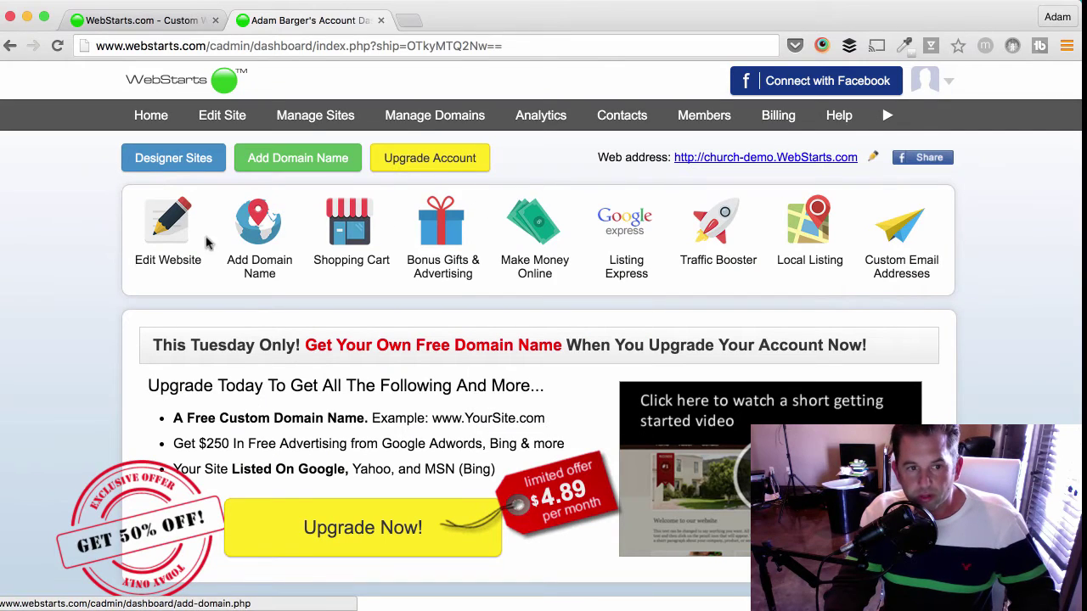
- Open the church site in the editor from the dashboard's Edit Website icon
{"action": "left_click", "coordinate": [163, 227]}
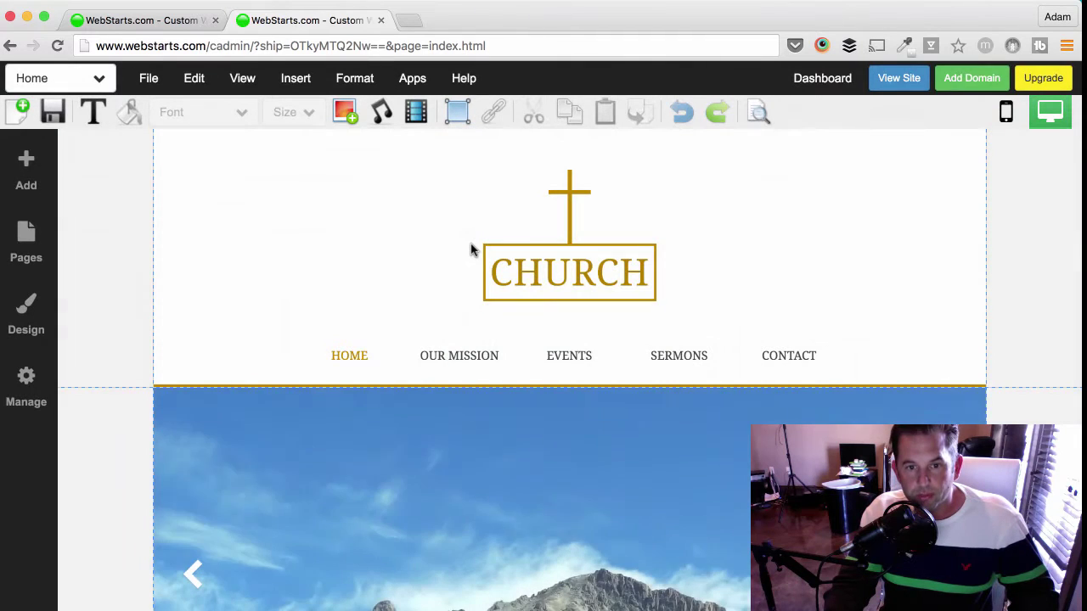
- Select the CHURCH logo and nudge it slightly within the header
{"action": "scroll", "coordinate": [472, 249], "scroll_direction": "down", "scroll_amount": 3}
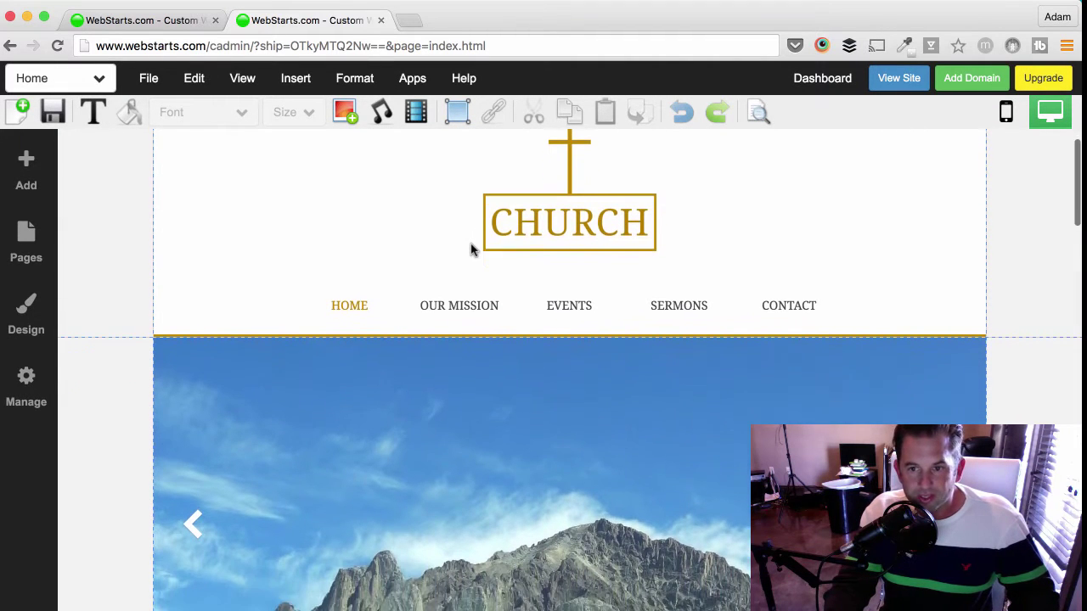
{"action": "scroll", "coordinate": [474, 247], "scroll_direction": "up", "scroll_amount": 2}
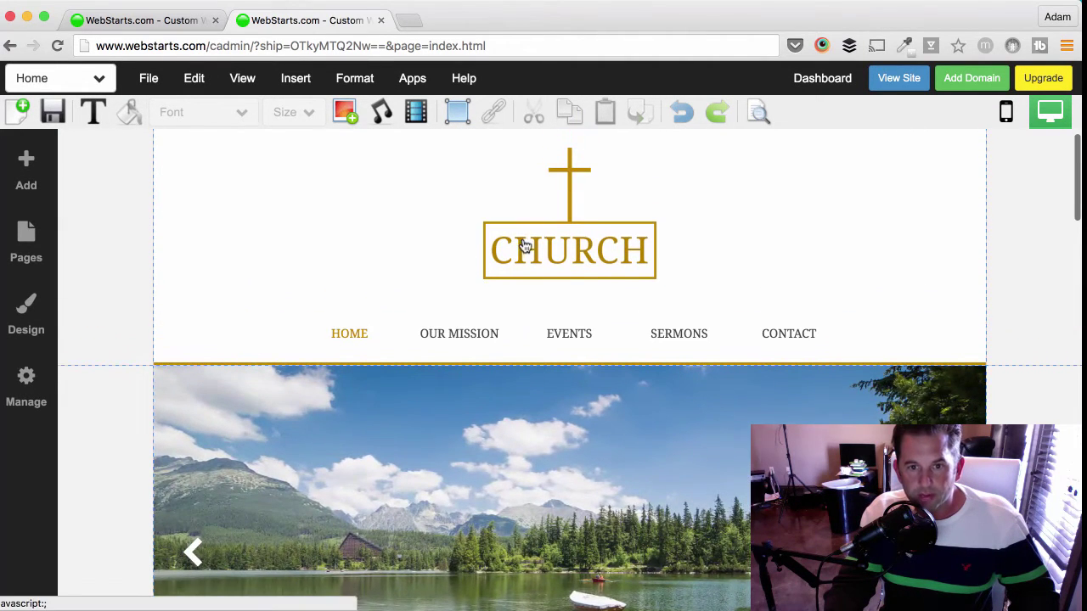
{"action": "left_click", "coordinate": [523, 242]}
{"action": "scroll", "coordinate": [531, 237], "scroll_direction": "up", "scroll_amount": 1}
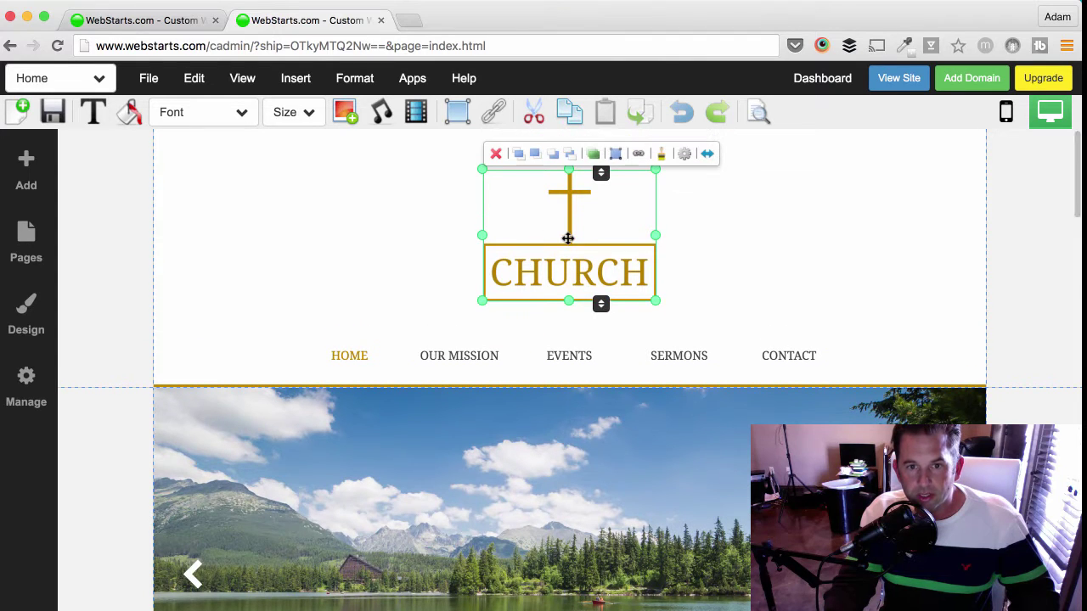
{"action": "mouse_move", "coordinate": [567, 237]}
{"action": "left_mouse_down"}
{"action": "mouse_move", "coordinate": [449, 246]}
{"action": "mouse_move", "coordinate": [568, 235]}
{"action": "left_mouse_up"}
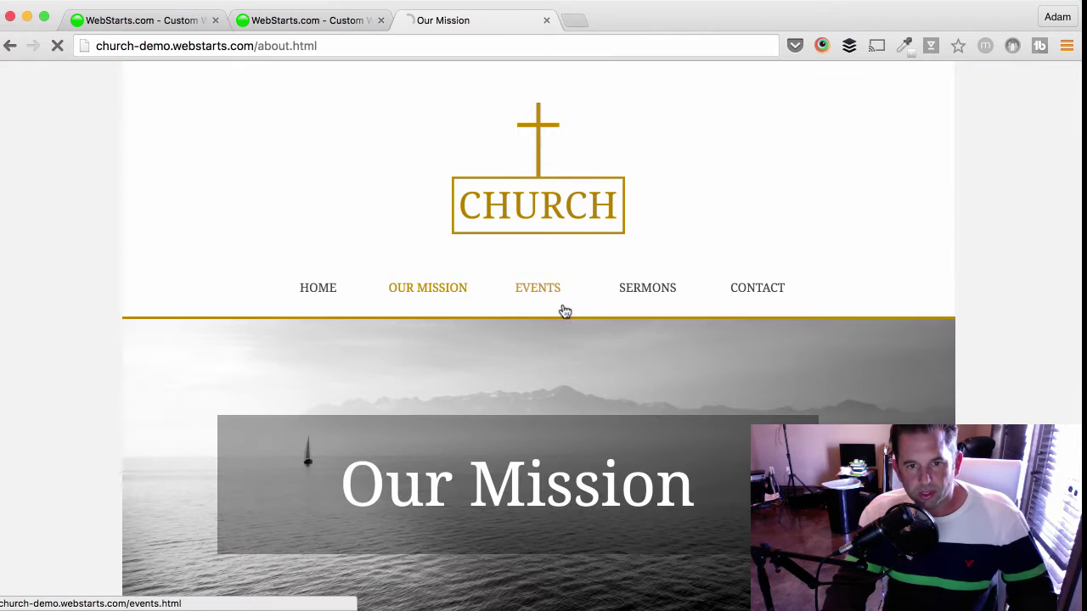
- Browse the live site's Events, Sermons and Contact pages, then close the preview
{"action": "left_click", "coordinate": [558, 297]}
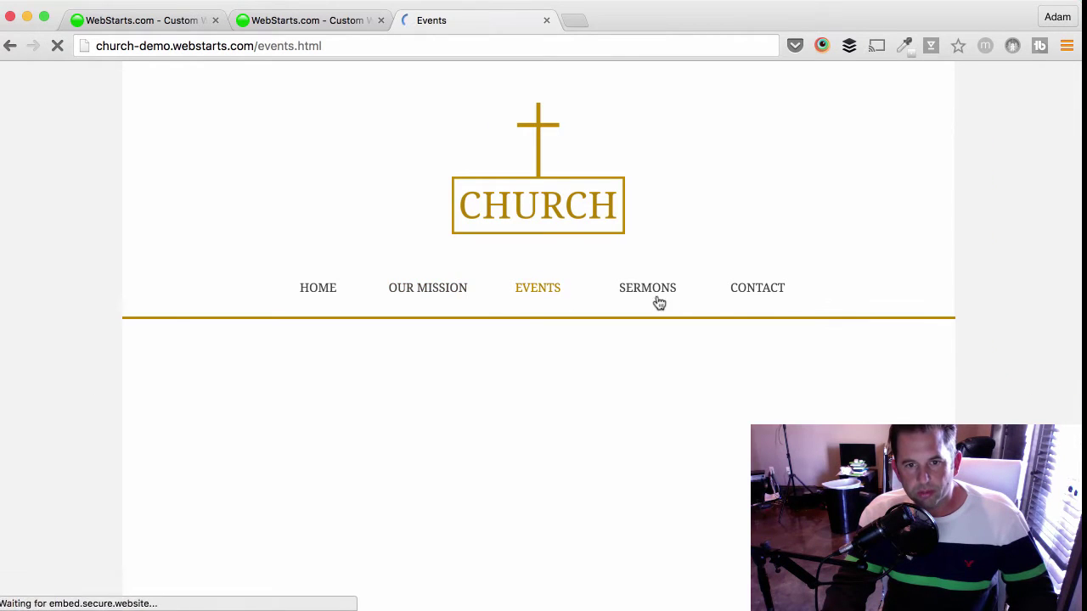
{"action": "left_click", "coordinate": [658, 297]}
{"action": "left_click", "coordinate": [764, 287]}
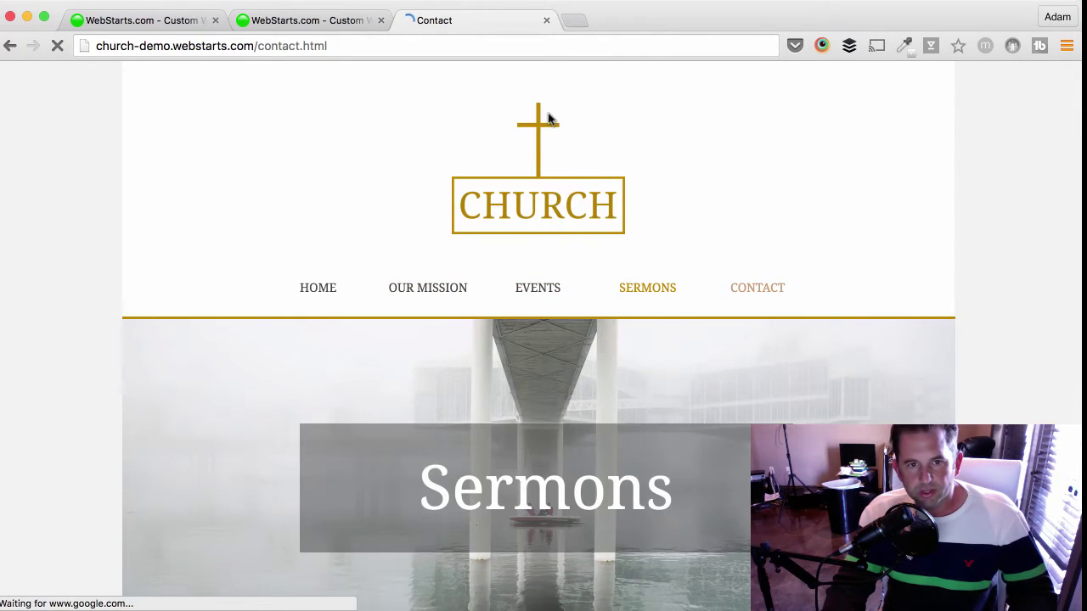
{"action": "key", "text": "super+w"}
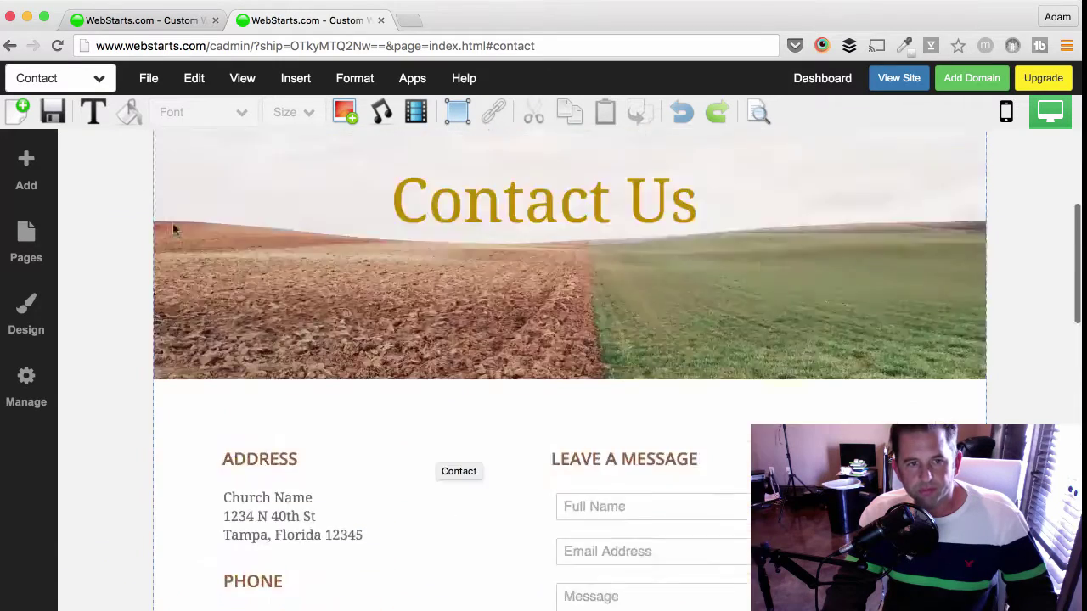
{"action": "left_click", "coordinate": [97, 78]}
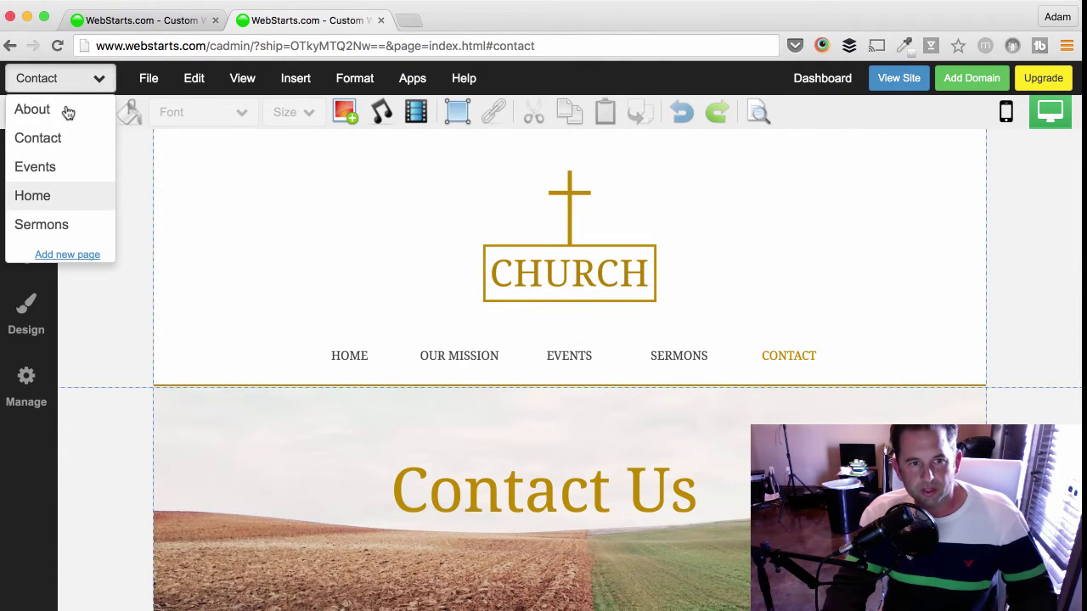
- On the About page, replace the first Our History paragraph with 'Our story' followed by a new line
{"action": "left_click", "coordinate": [51, 109]}
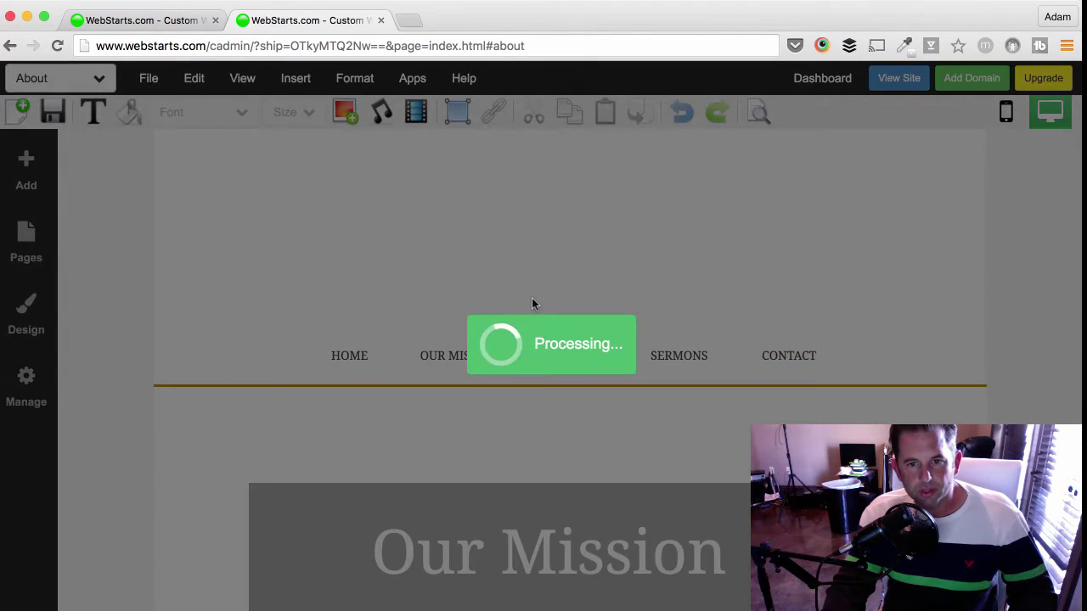
{"action": "scroll", "coordinate": [665, 397], "scroll_direction": "down", "scroll_amount": 6}
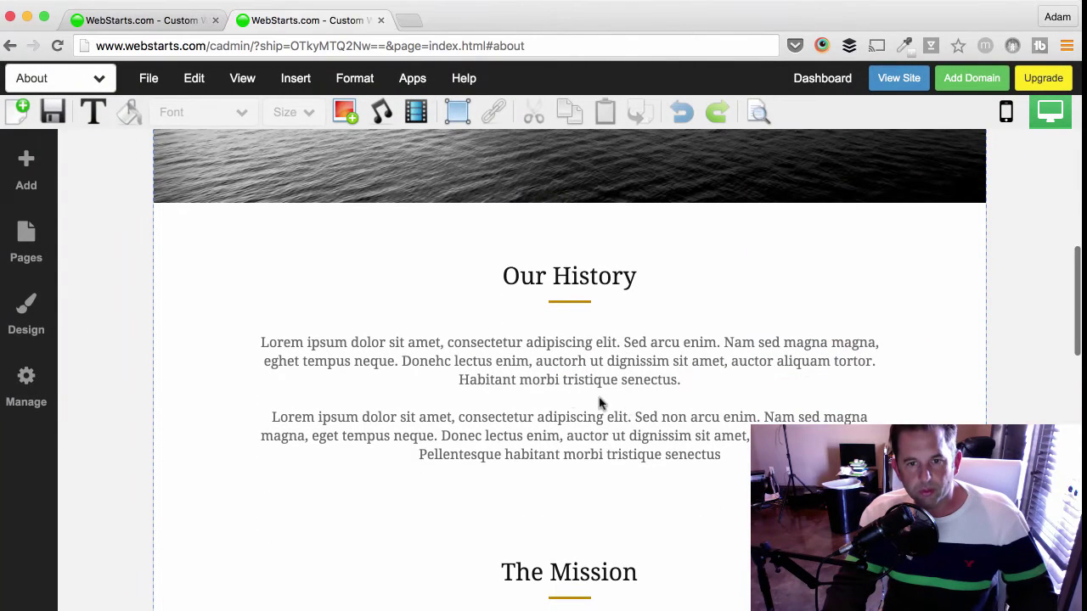
{"action": "left_click", "coordinate": [599, 404]}
{"action": "left_click", "coordinate": [436, 317]}
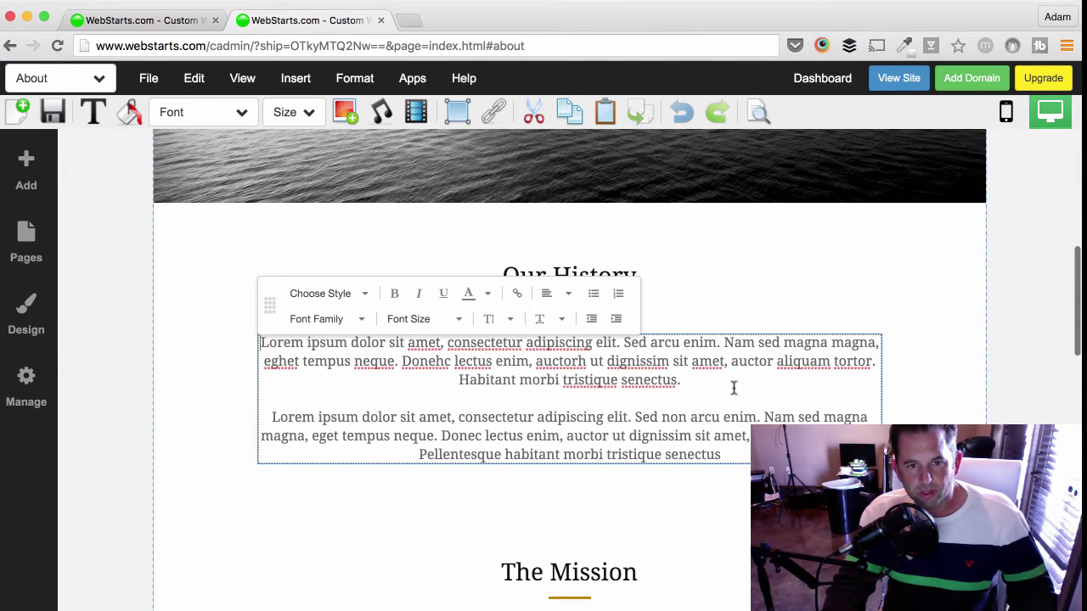
{"action": "triple_click", "coordinate": [238, 344]}
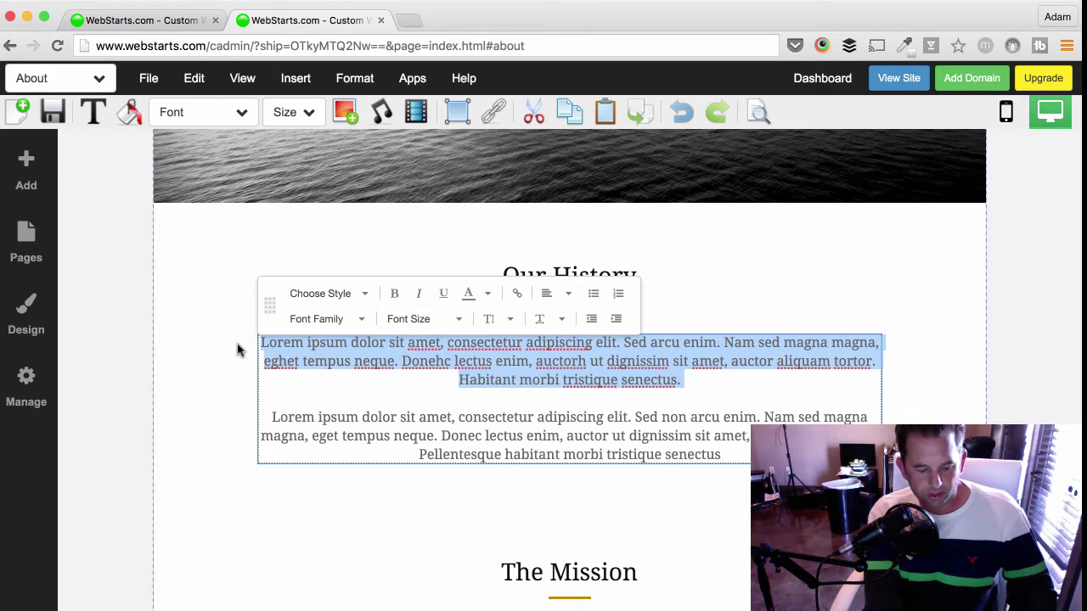
{"action": "type", "text": "Our story"}
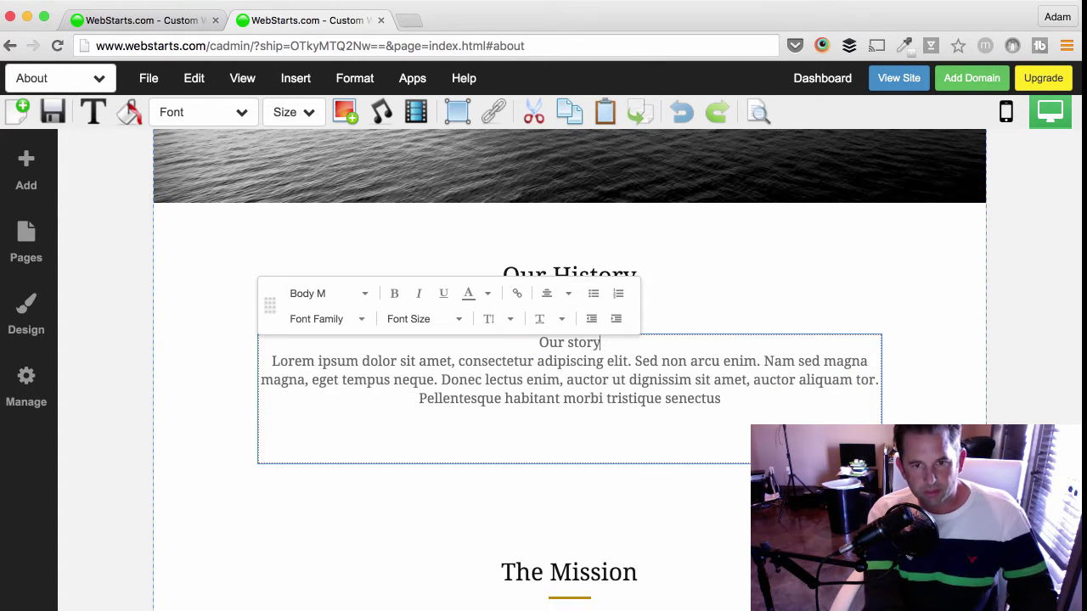
{"action": "key", "text": "Return"}
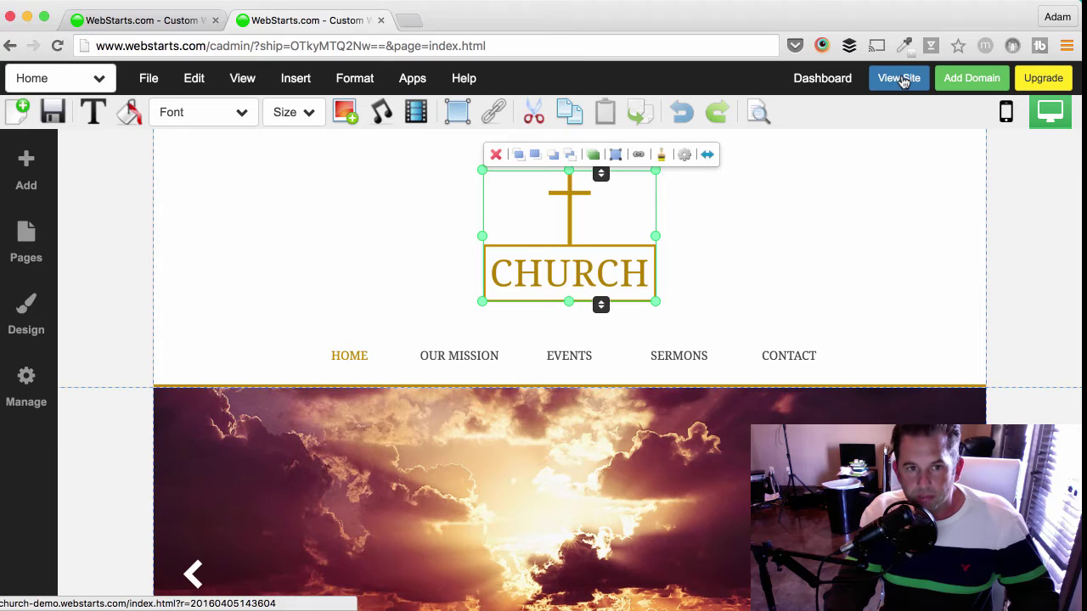
{"action": "left_click", "coordinate": [900, 78]}
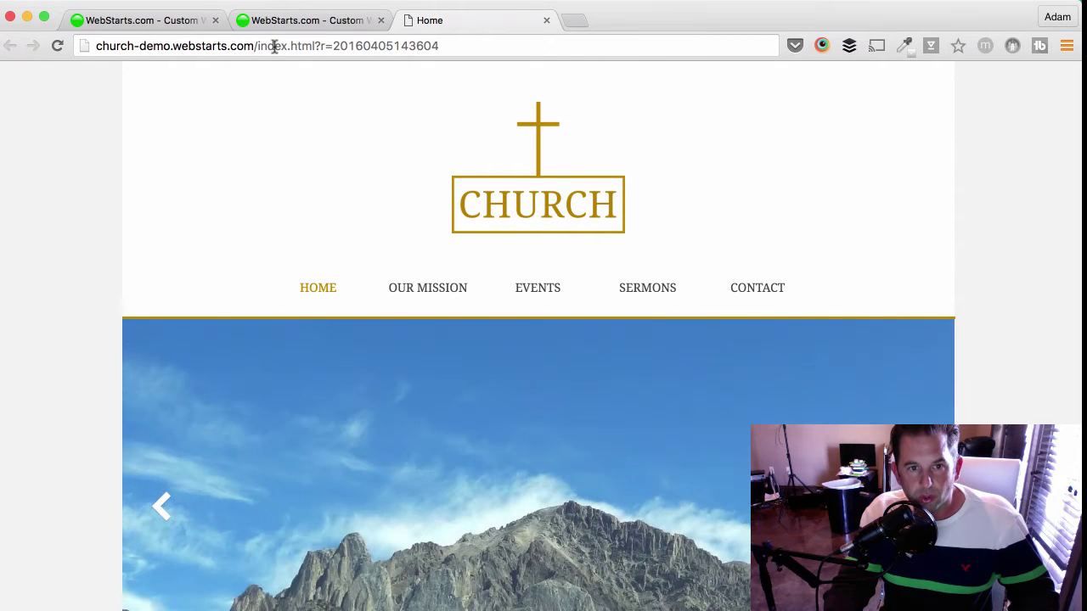
{"action": "left_click", "coordinate": [274, 46]}
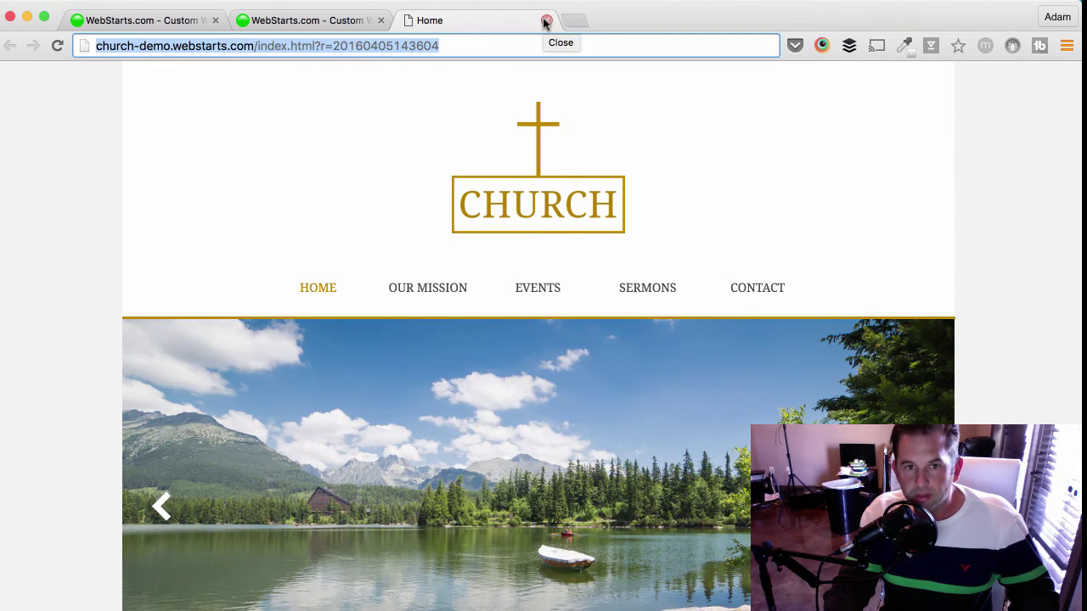
{"action": "left_click", "coordinate": [546, 21]}
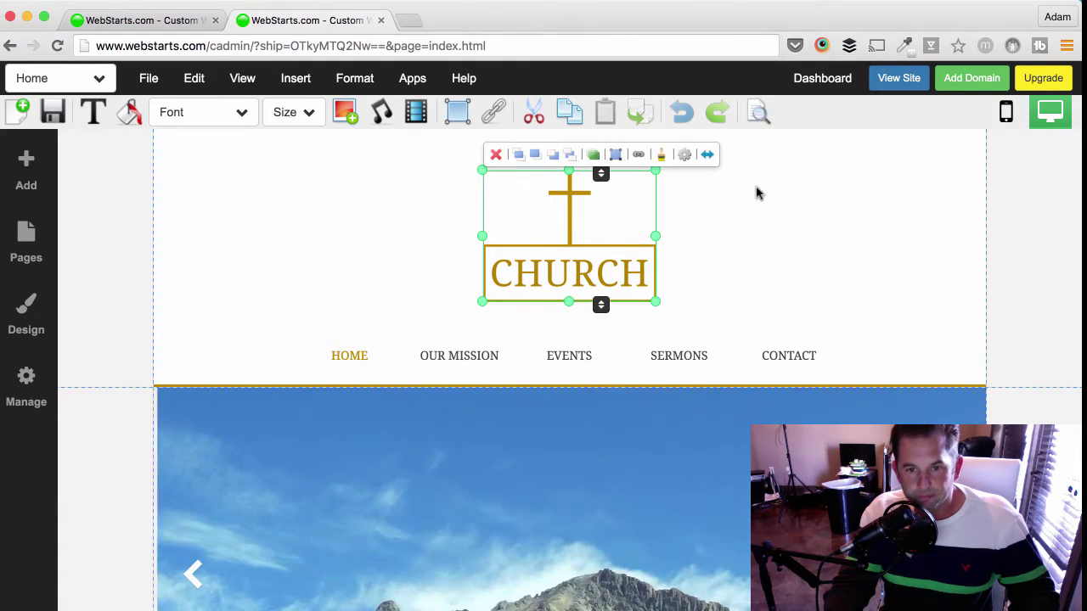
{"action": "left_click", "coordinate": [1027, 225]}
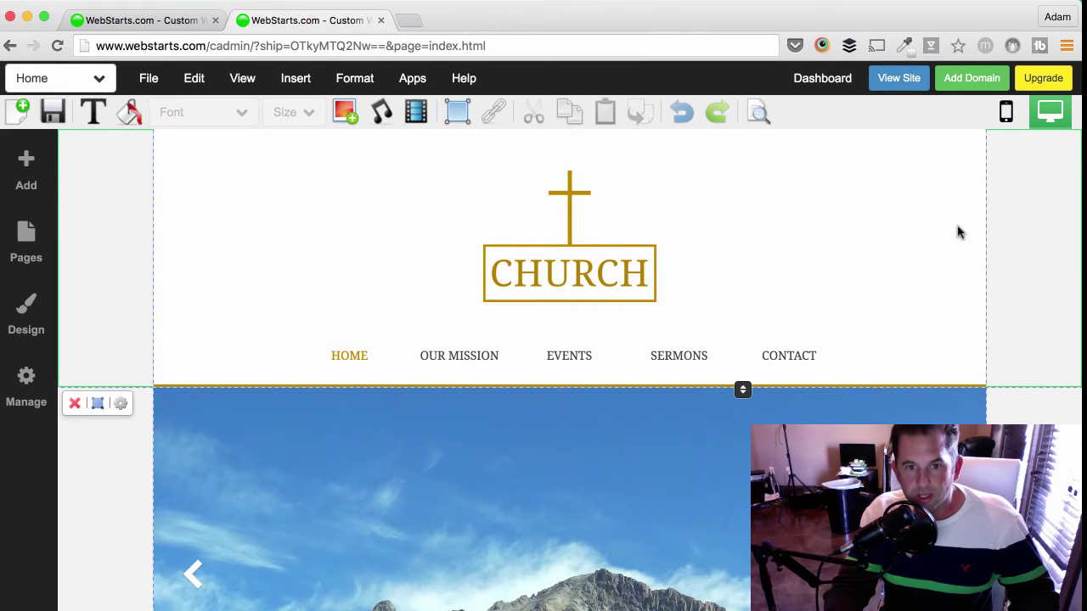
{"action": "scroll", "coordinate": [959, 236], "scroll_direction": "down", "scroll_amount": 4}
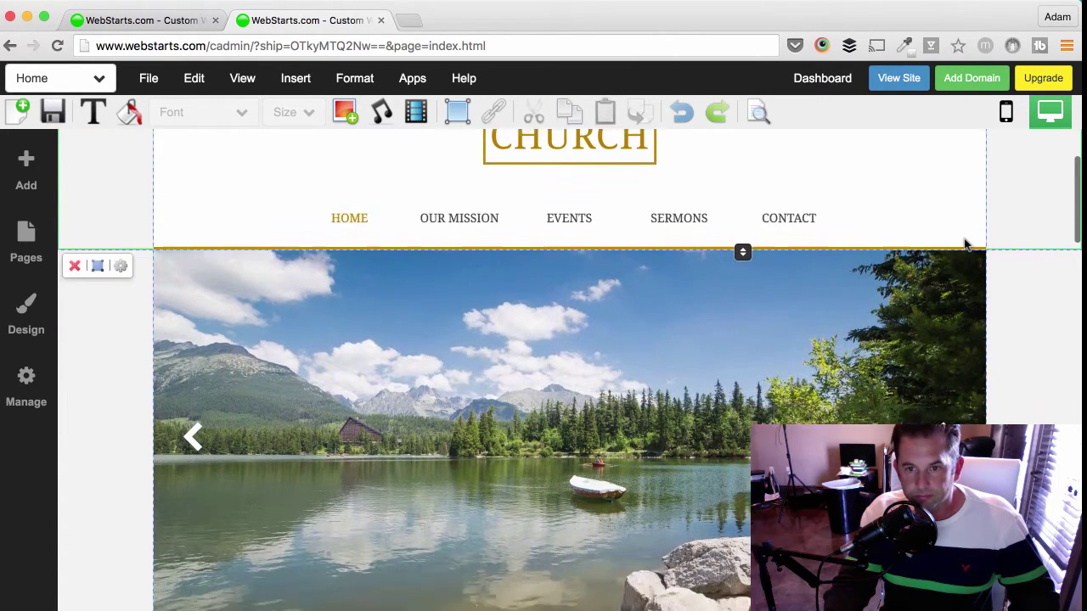
{"action": "scroll", "coordinate": [964, 244], "scroll_direction": "down", "scroll_amount": 2}
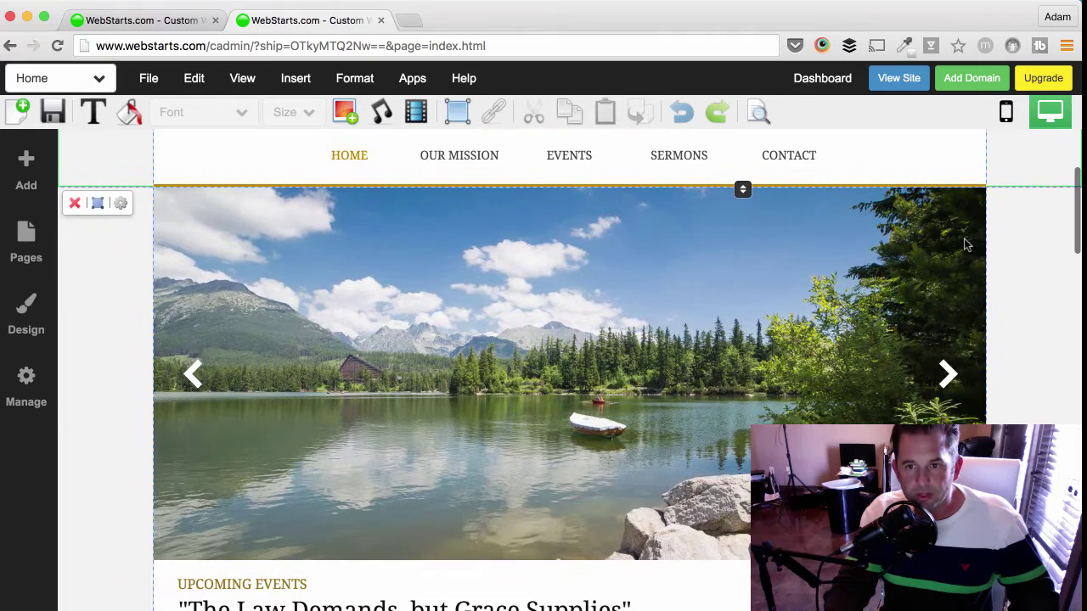
{"action": "scroll", "coordinate": [964, 245], "scroll_direction": "down", "scroll_amount": 1}
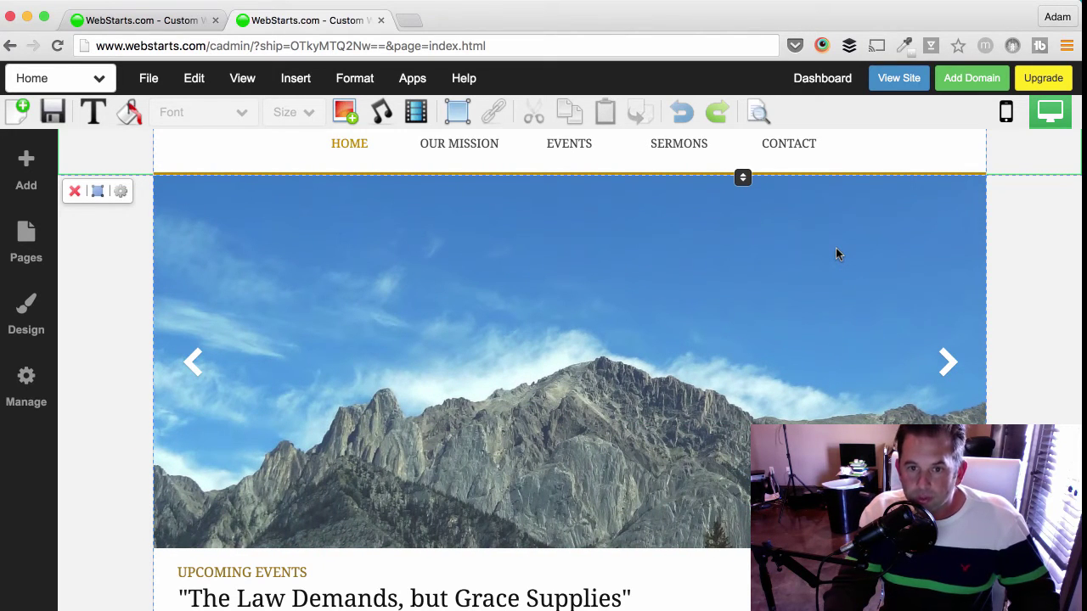
- Delete the sunset thumbnail from the slideshow, keeping the mountain and lake photos
{"action": "double_click", "coordinate": [835, 253]}
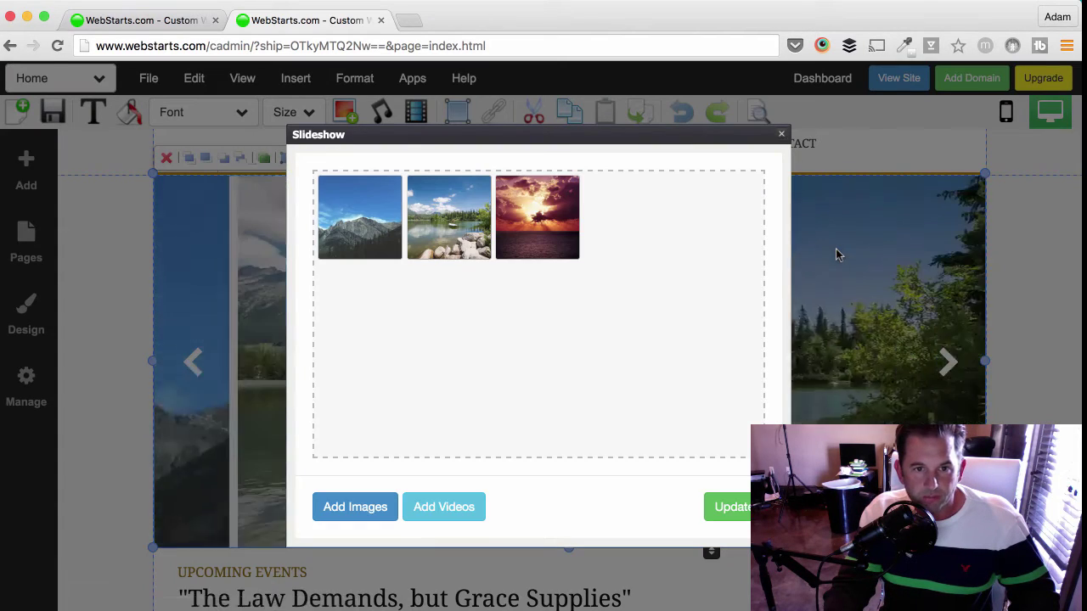
{"action": "mouse_move", "coordinate": [376, 234]}
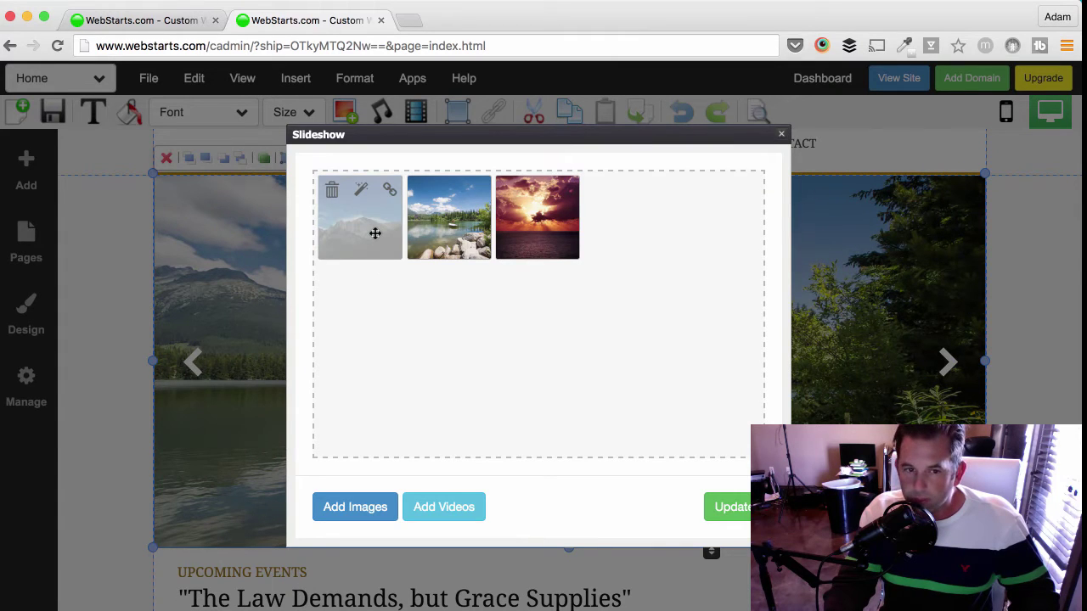
{"action": "mouse_move", "coordinate": [506, 218]}
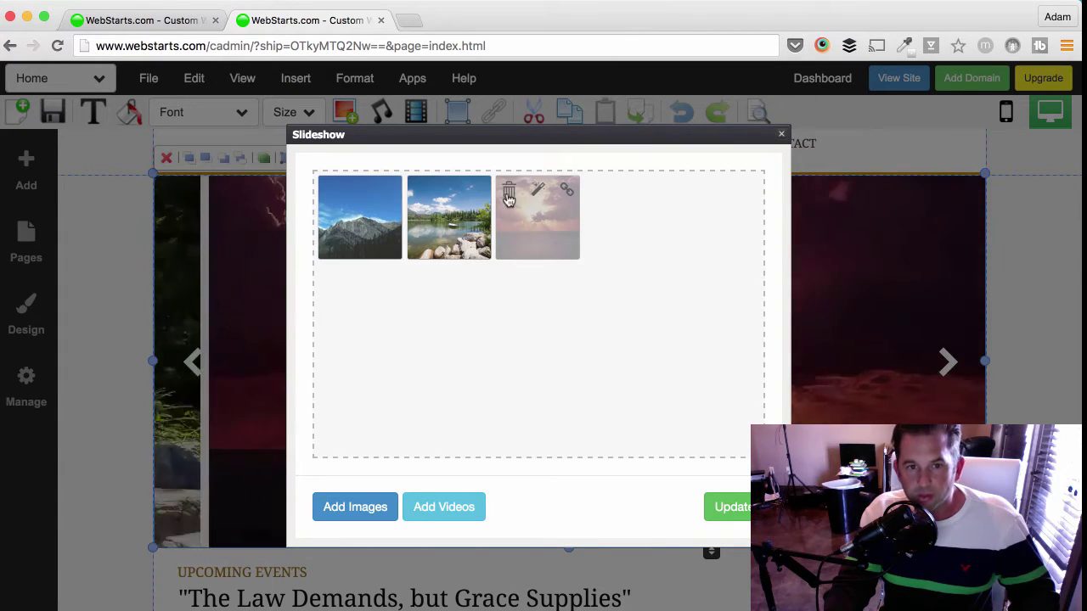
{"action": "left_click", "coordinate": [509, 191]}
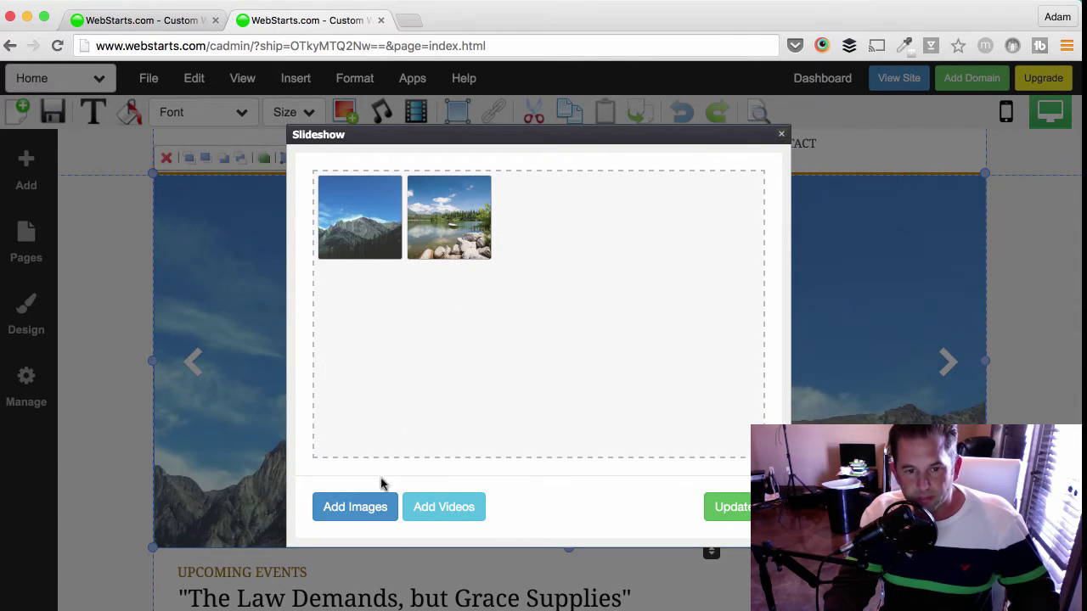
{"action": "left_click", "coordinate": [366, 511]}
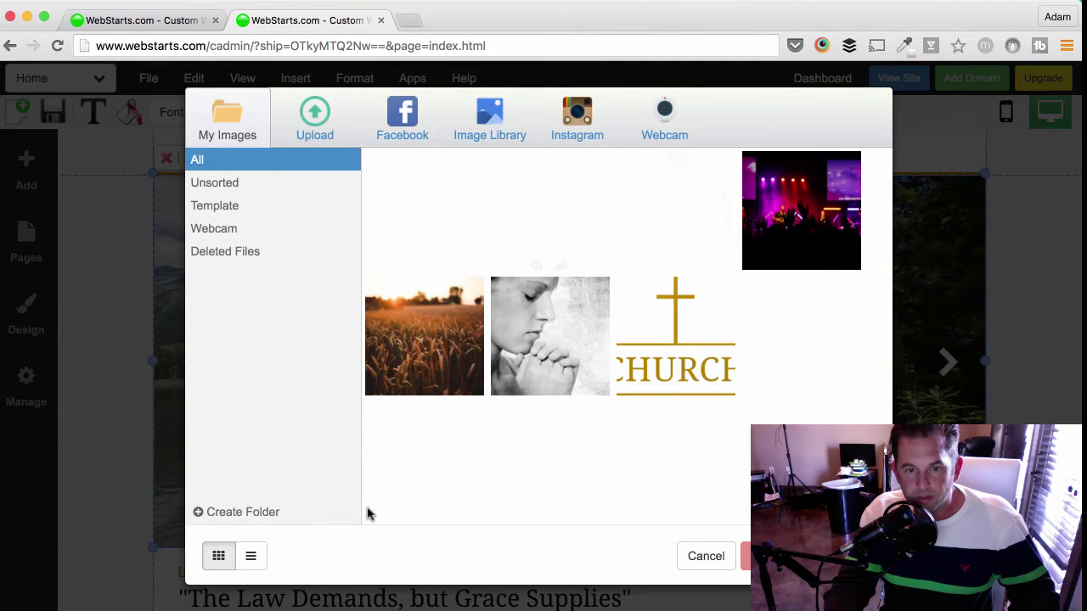
- Insert the black-and-white praying-woman photo from My Images as the third slide and update the slideshow
{"action": "mouse_move", "coordinate": [503, 236]}
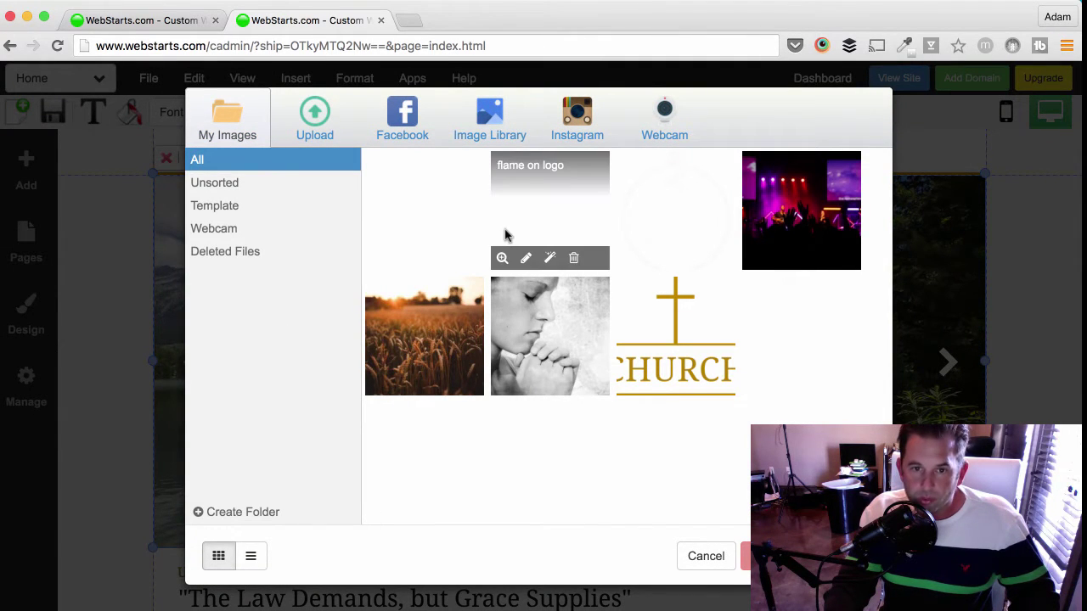
{"action": "mouse_move", "coordinate": [437, 221]}
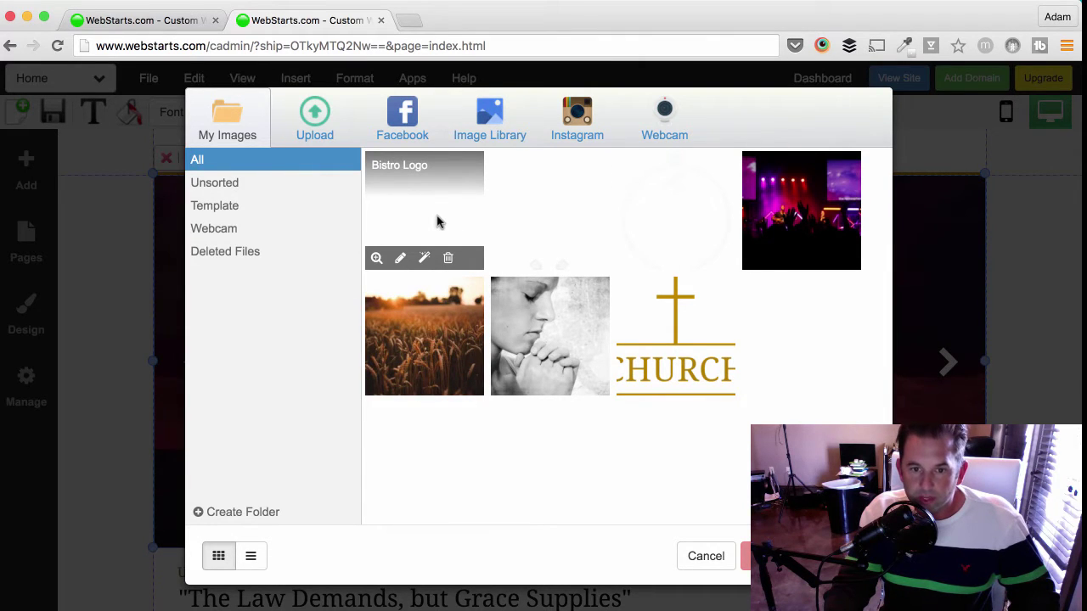
{"action": "mouse_move", "coordinate": [620, 195]}
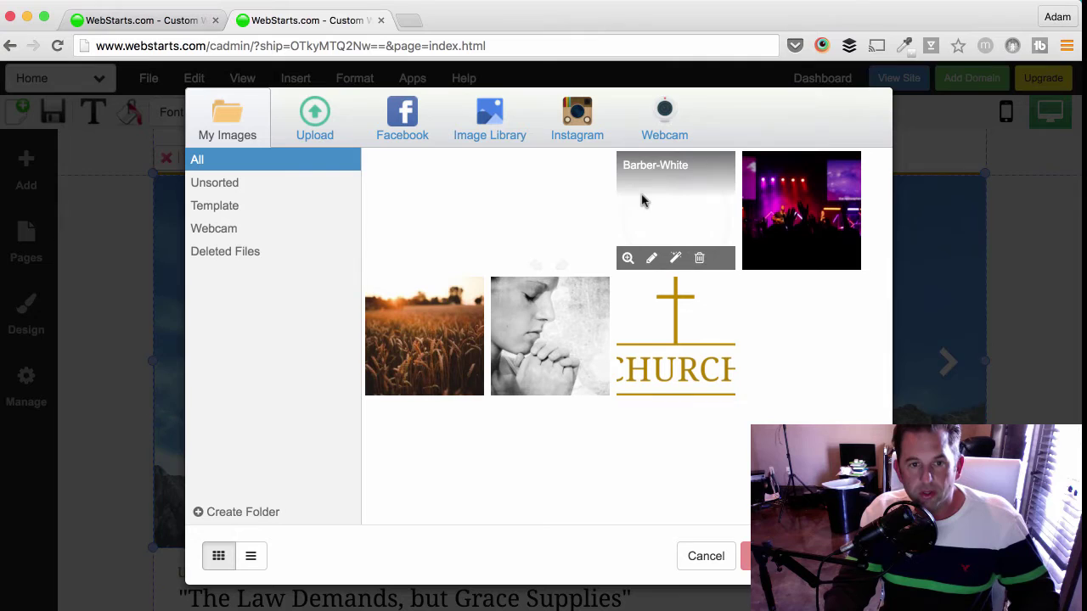
{"action": "mouse_move", "coordinate": [798, 272]}
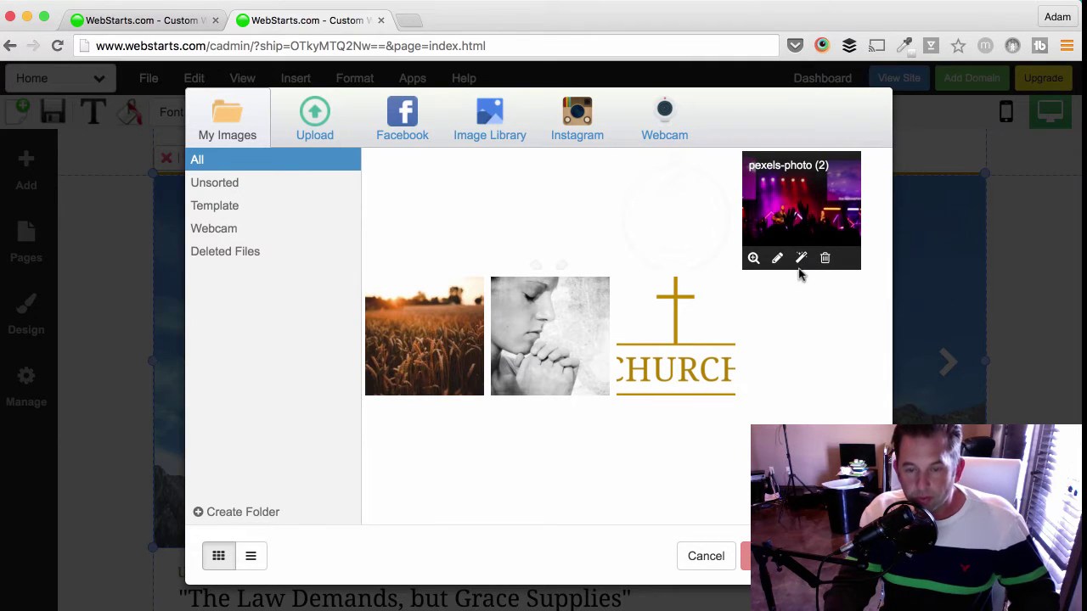
{"action": "mouse_move", "coordinate": [800, 327]}
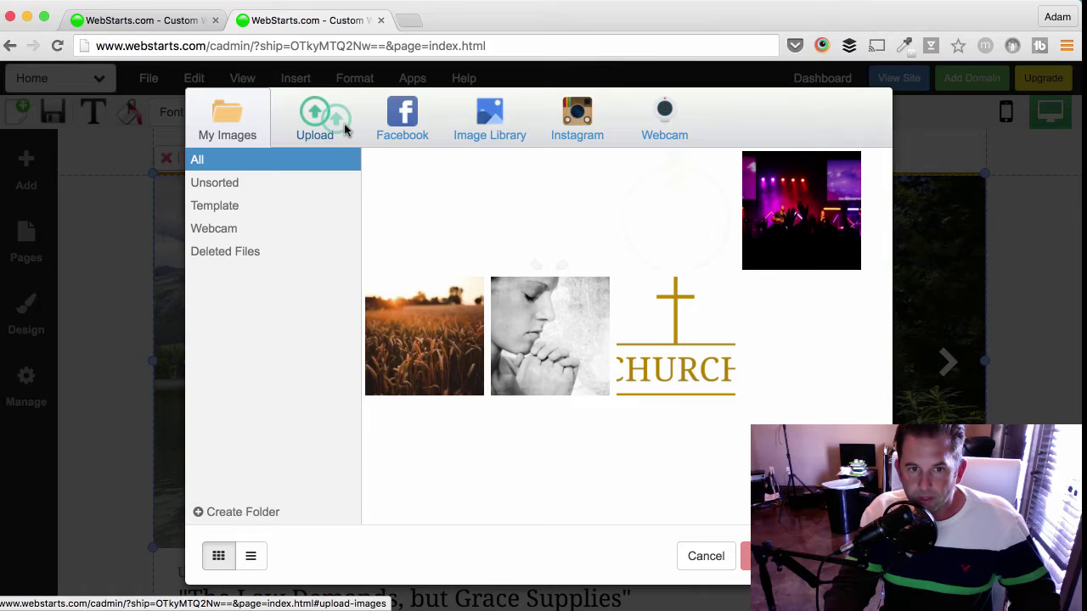
{"action": "mouse_move", "coordinate": [551, 312]}
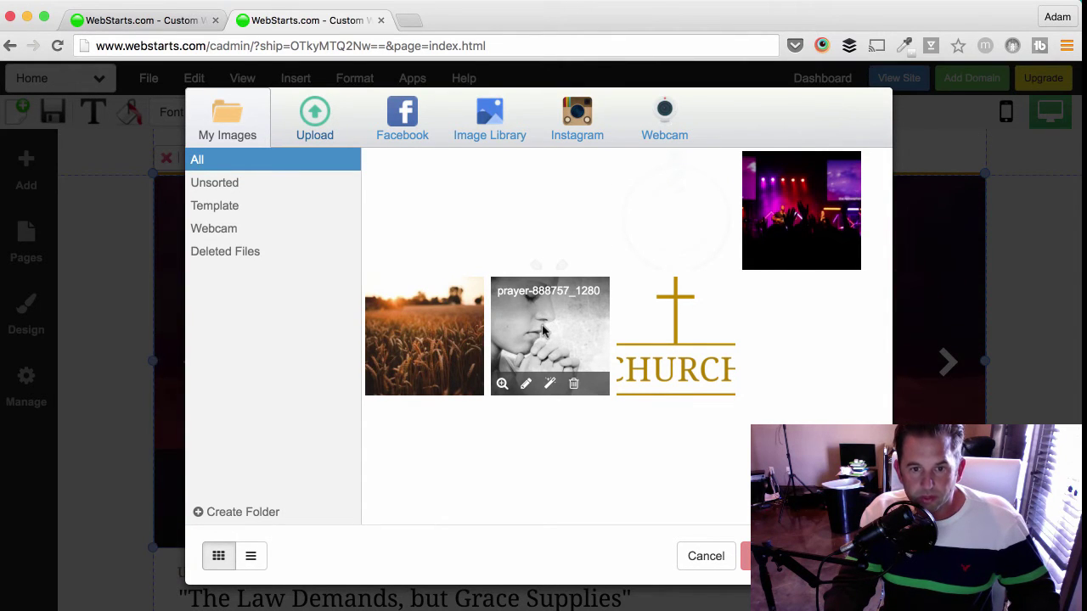
{"action": "left_click", "coordinate": [546, 331]}
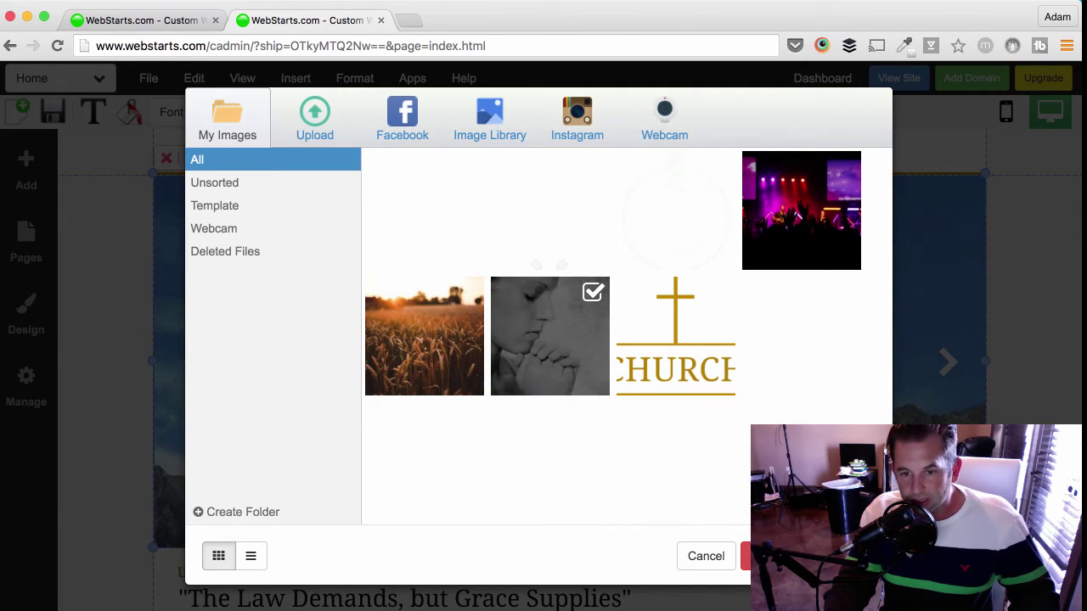
{"action": "left_click", "coordinate": [745, 556]}
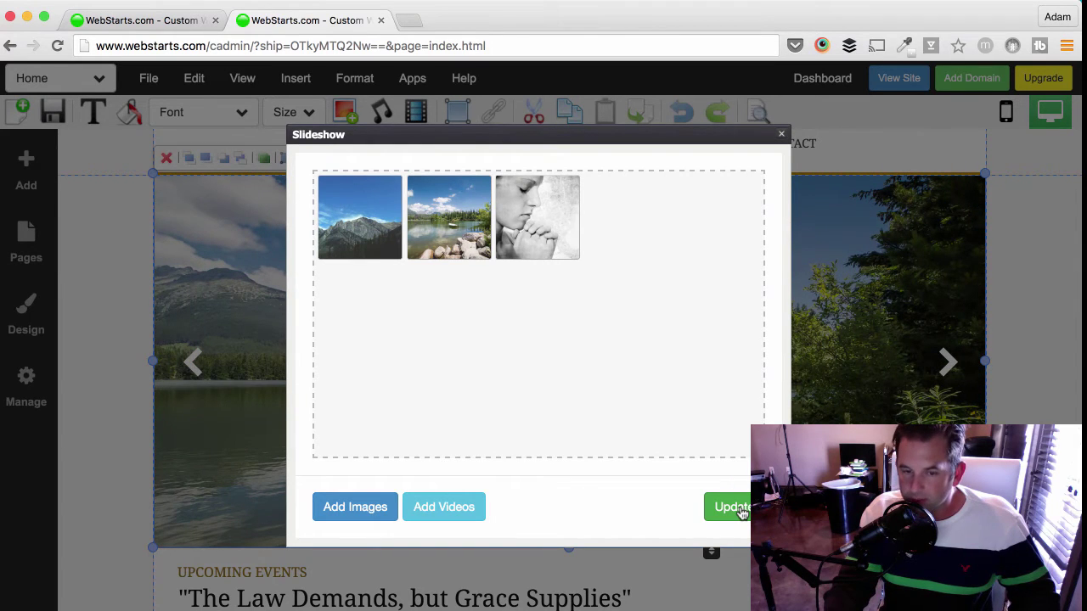
{"action": "left_click", "coordinate": [739, 509]}
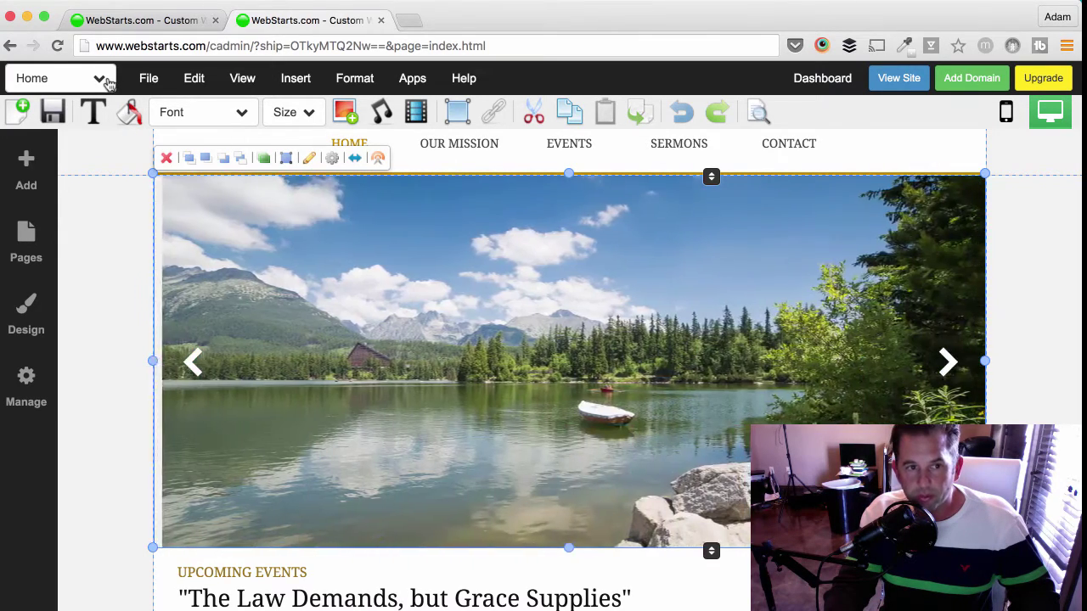
- Save the Home page changes and switch to editing the Events page
{"action": "left_click", "coordinate": [108, 82]}
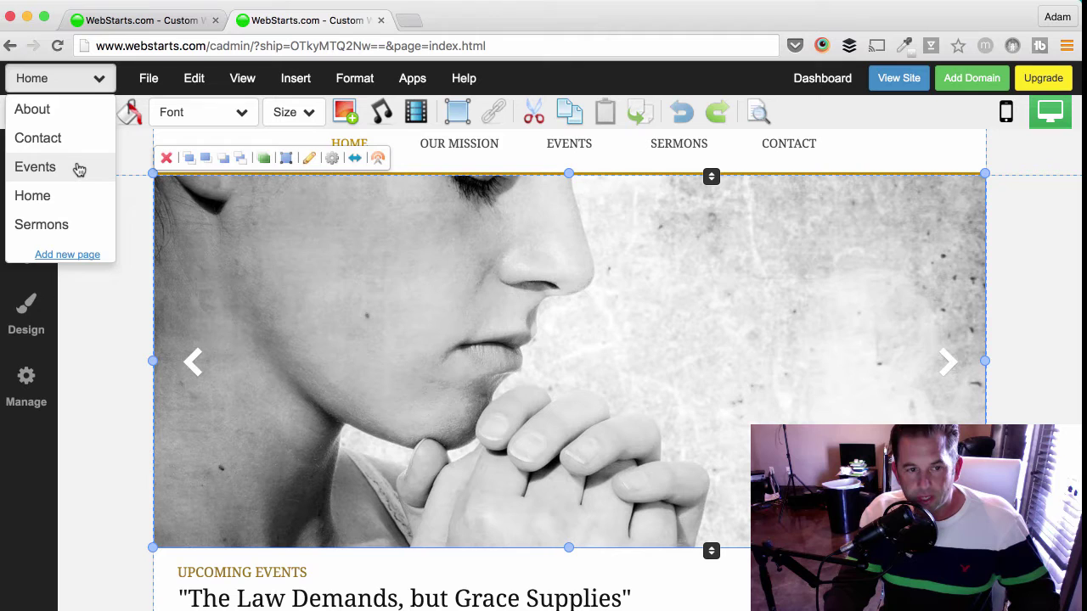
{"action": "left_click", "coordinate": [35, 167]}
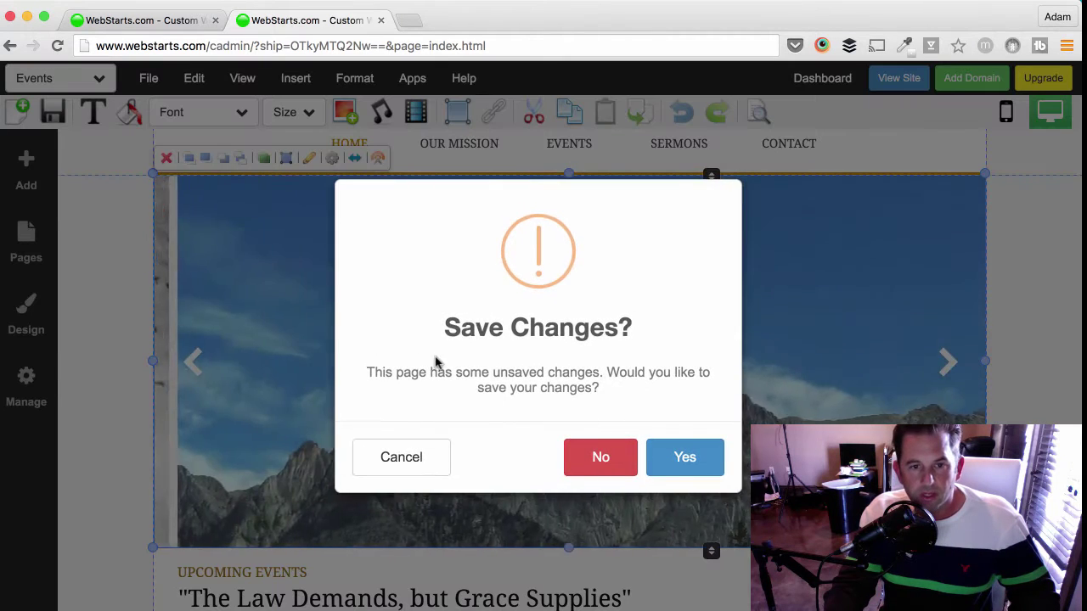
{"action": "left_click", "coordinate": [667, 463]}
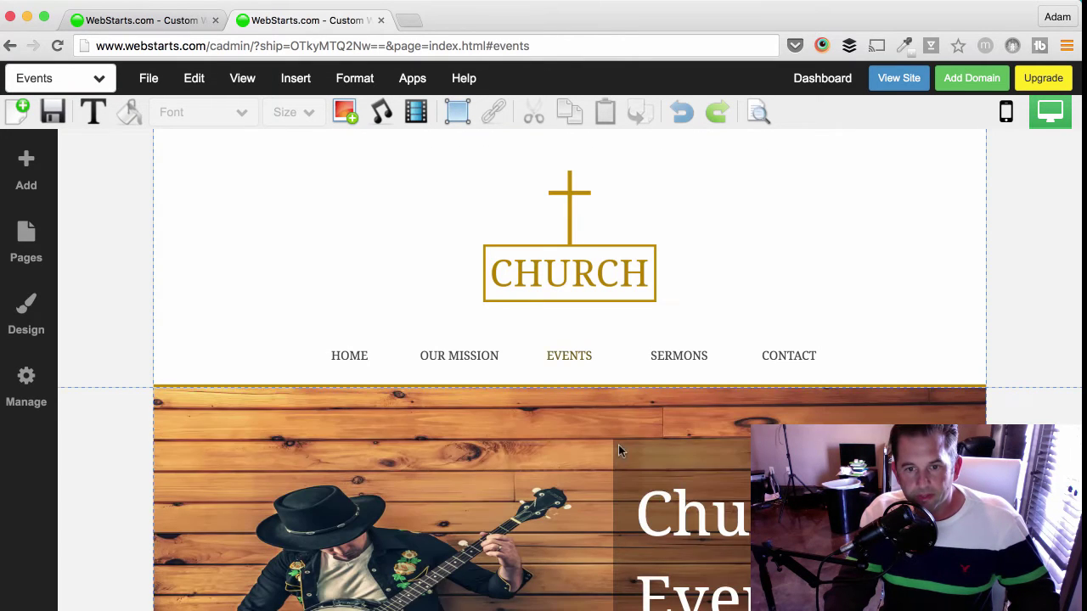
- Delete the banjo banner image and the Church Events title box from the Events page
{"action": "scroll", "coordinate": [601, 445], "scroll_direction": "down", "scroll_amount": 3}
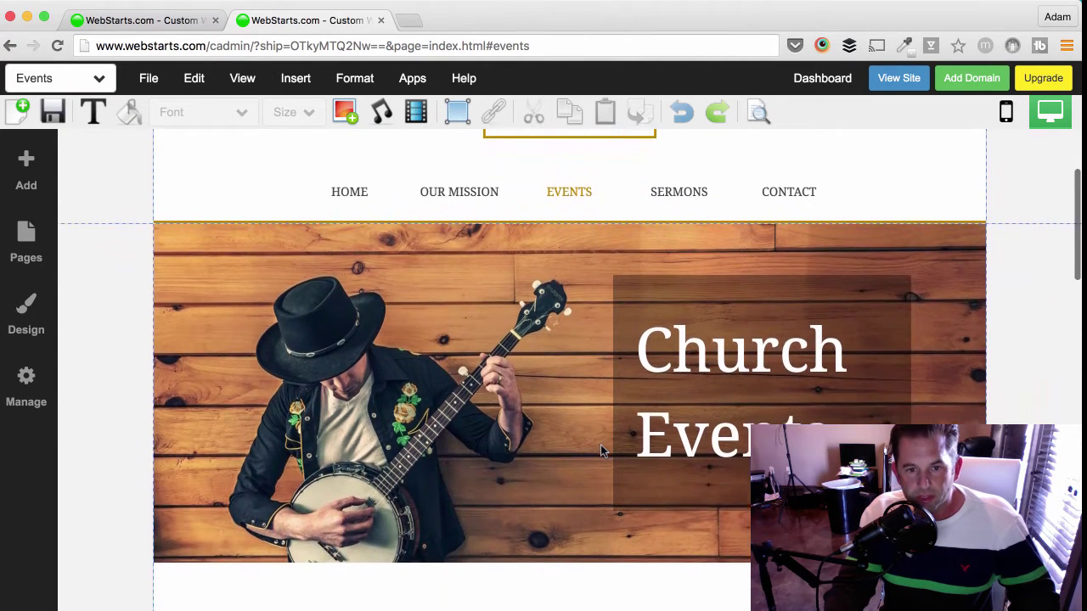
{"action": "left_click", "coordinate": [346, 312]}
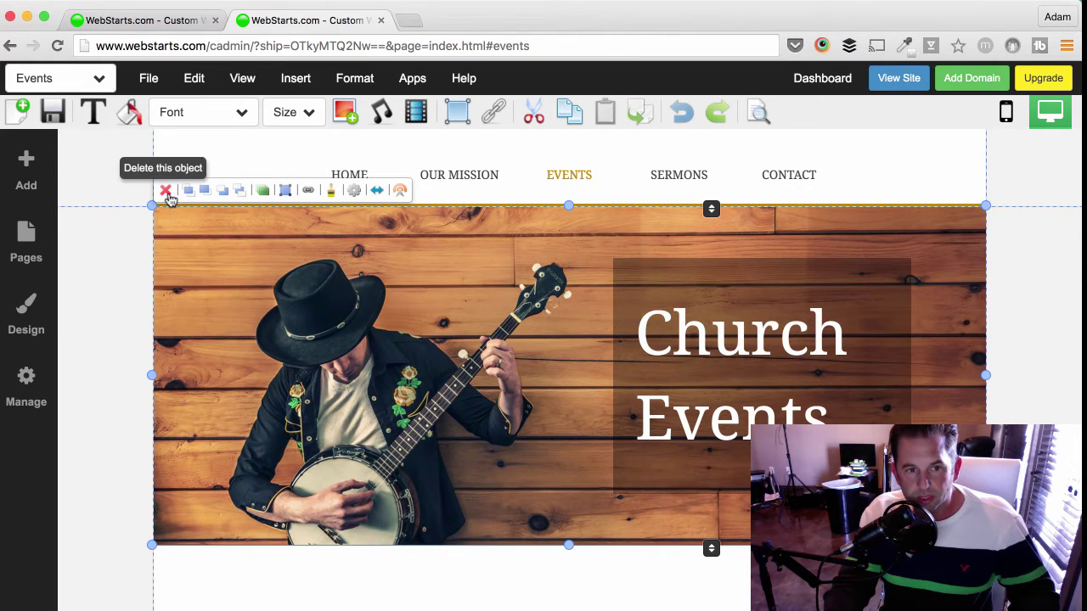
{"action": "left_click", "coordinate": [165, 191]}
{"action": "left_click", "coordinate": [630, 281]}
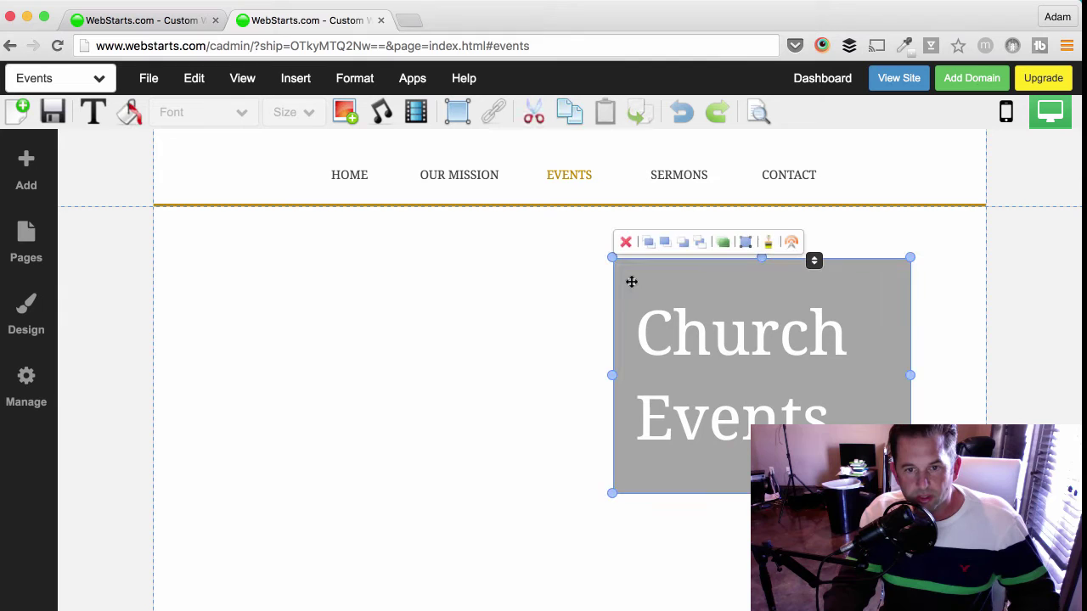
{"action": "left_click", "coordinate": [626, 246]}
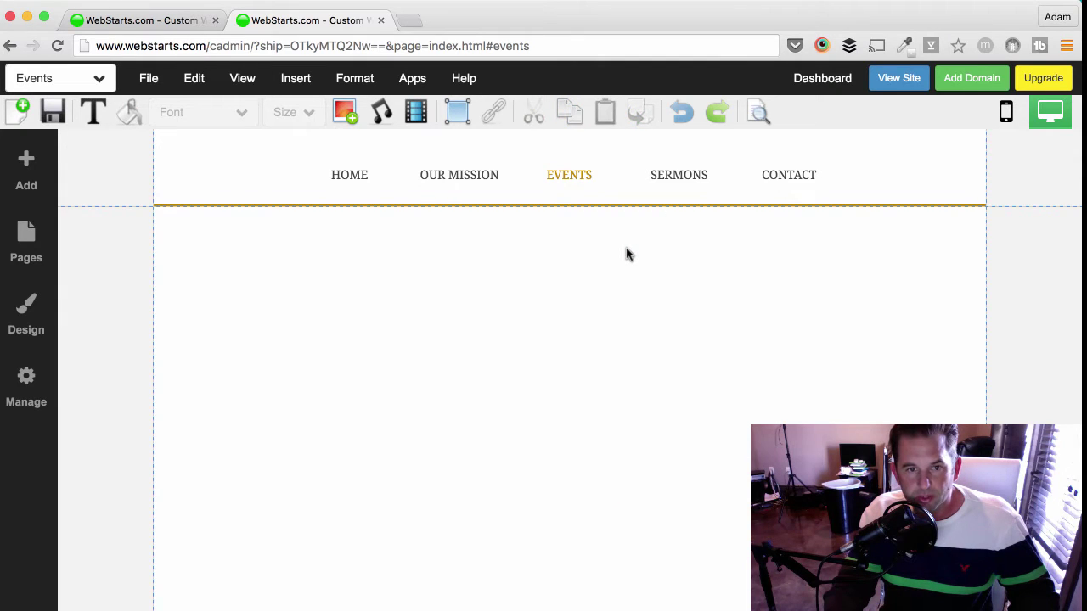
{"action": "scroll", "coordinate": [627, 255], "scroll_direction": "up", "scroll_amount": 3}
{"action": "scroll", "coordinate": [625, 252], "scroll_direction": "up", "scroll_amount": 1}
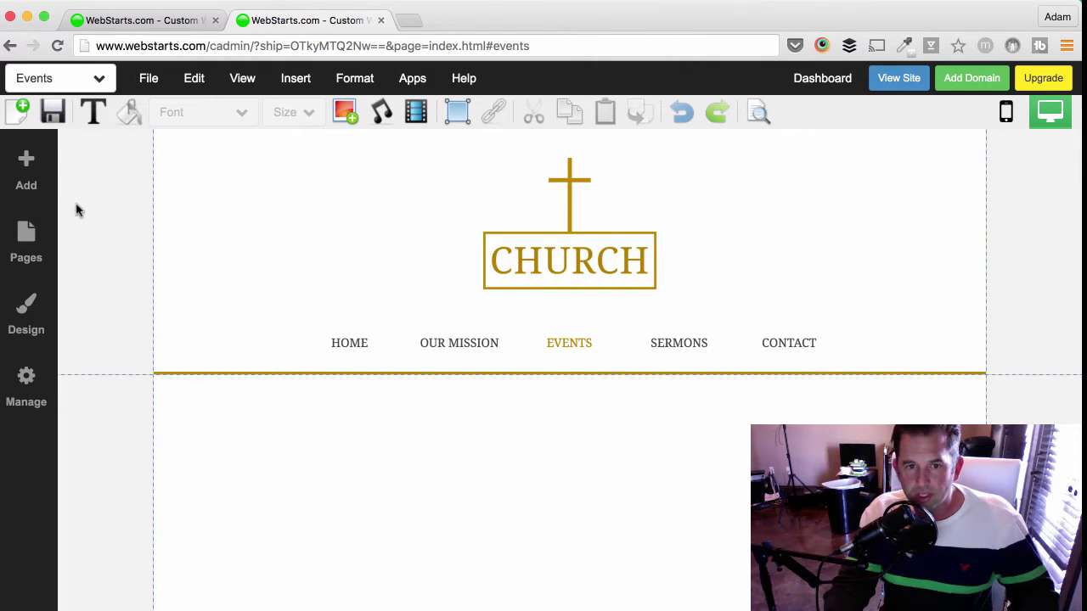
- Insert a Month-layout calendar block below the navigation bar on the Events page
{"action": "left_click", "coordinate": [47, 173]}
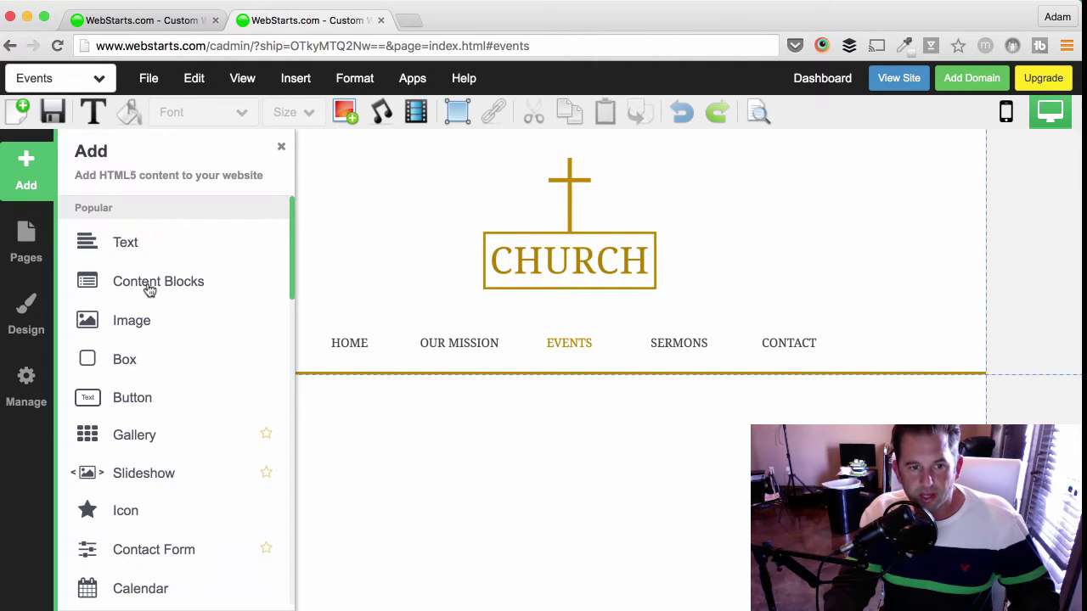
{"action": "scroll", "coordinate": [150, 430], "scroll_direction": "down", "scroll_amount": 2}
{"action": "left_click", "coordinate": [147, 429]}
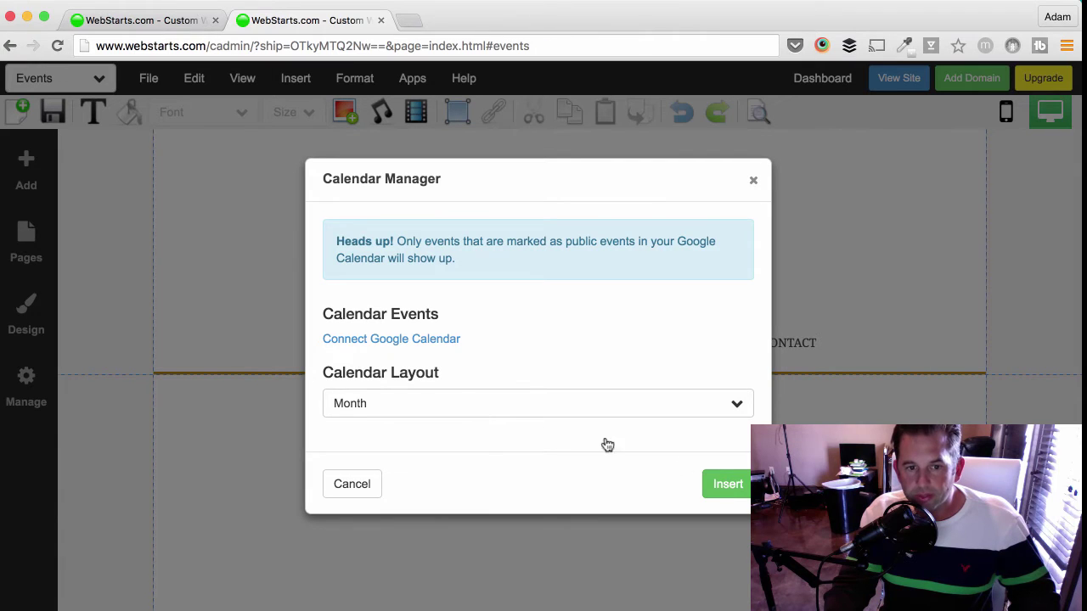
{"action": "left_click", "coordinate": [727, 488]}
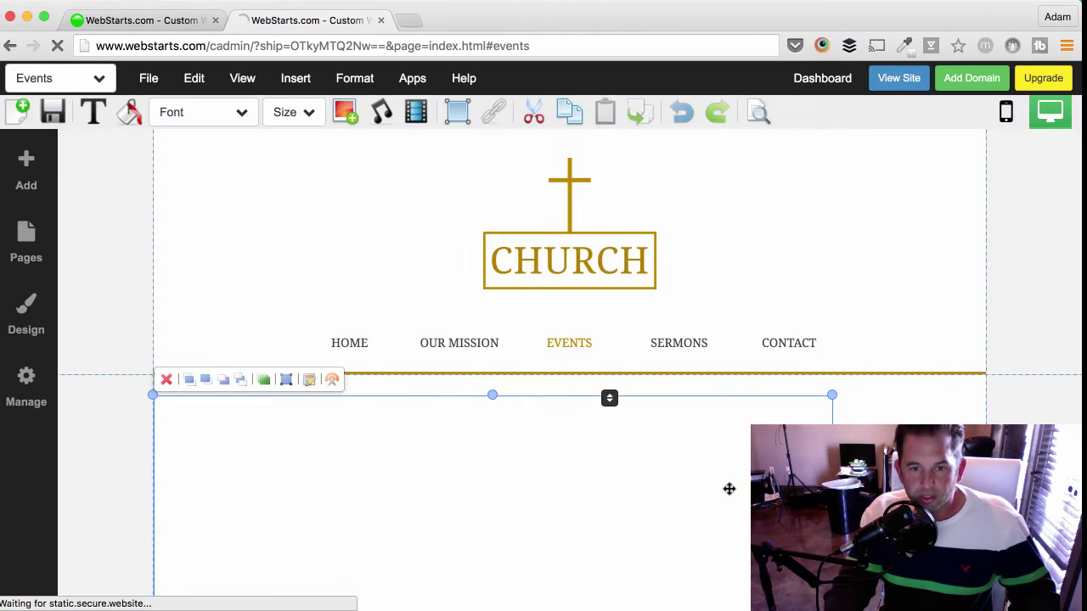
- Drag the calendar to the right so it sits centred on the page
{"action": "scroll", "coordinate": [727, 488], "scroll_direction": "down", "scroll_amount": 4}
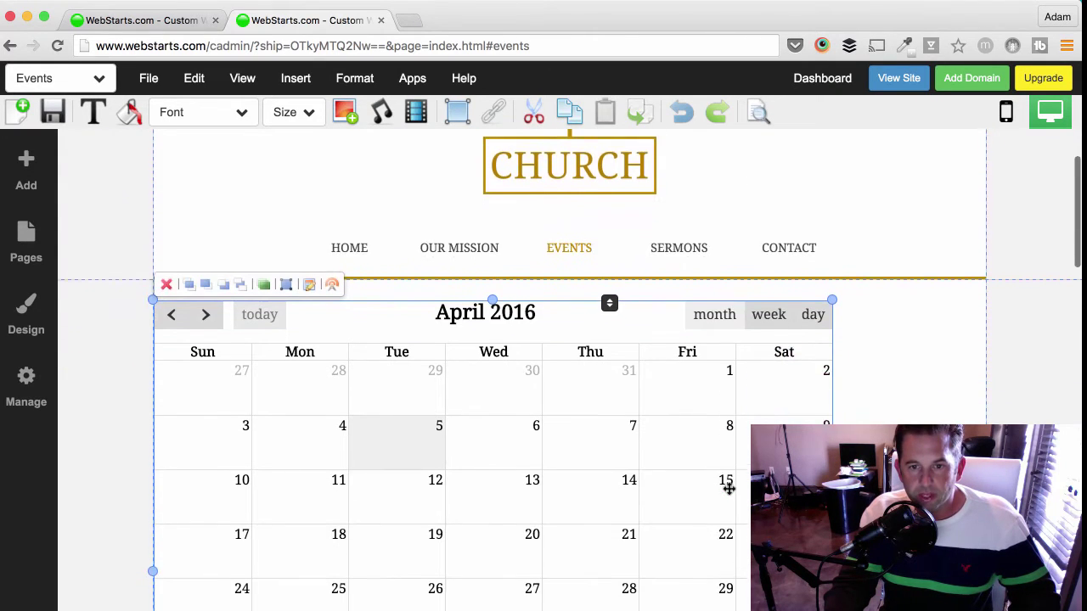
{"action": "left_click_drag", "start_coordinate": [558, 476], "coordinate": [636, 483]}
{"action": "scroll", "coordinate": [638, 484], "scroll_direction": "down", "scroll_amount": 3}
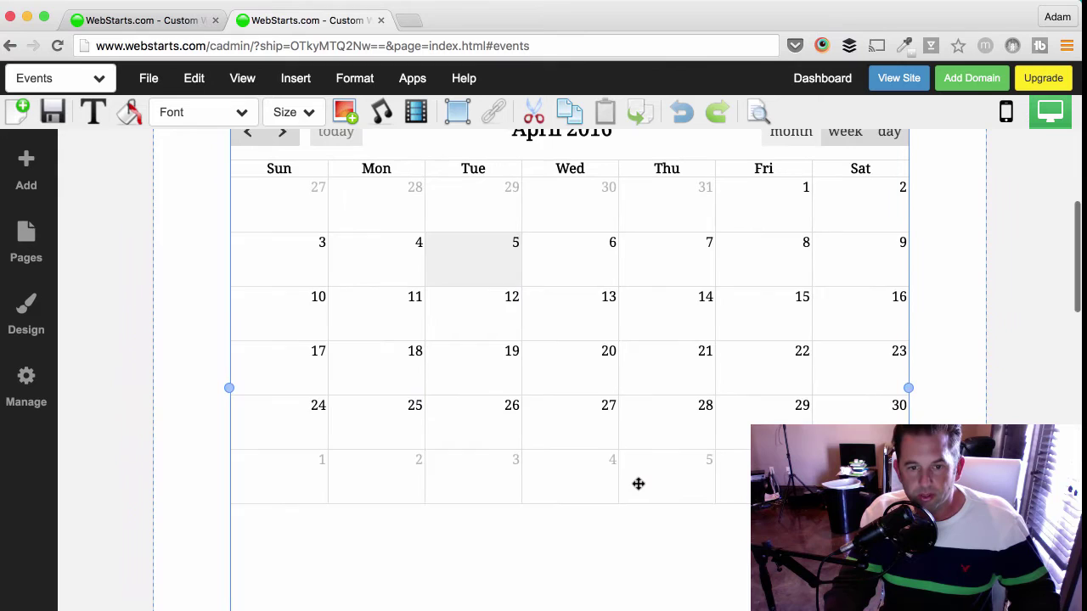
{"action": "scroll", "coordinate": [638, 484], "scroll_direction": "up", "scroll_amount": 3}
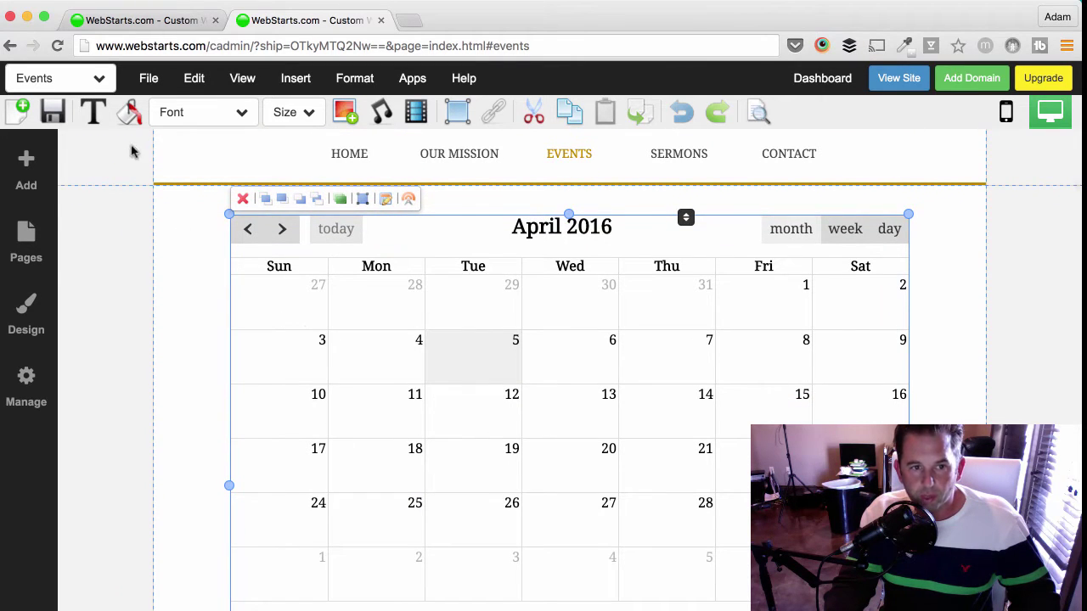
- Set the calendar border colour to the dark gold site colour
{"action": "left_click", "coordinate": [129, 114]}
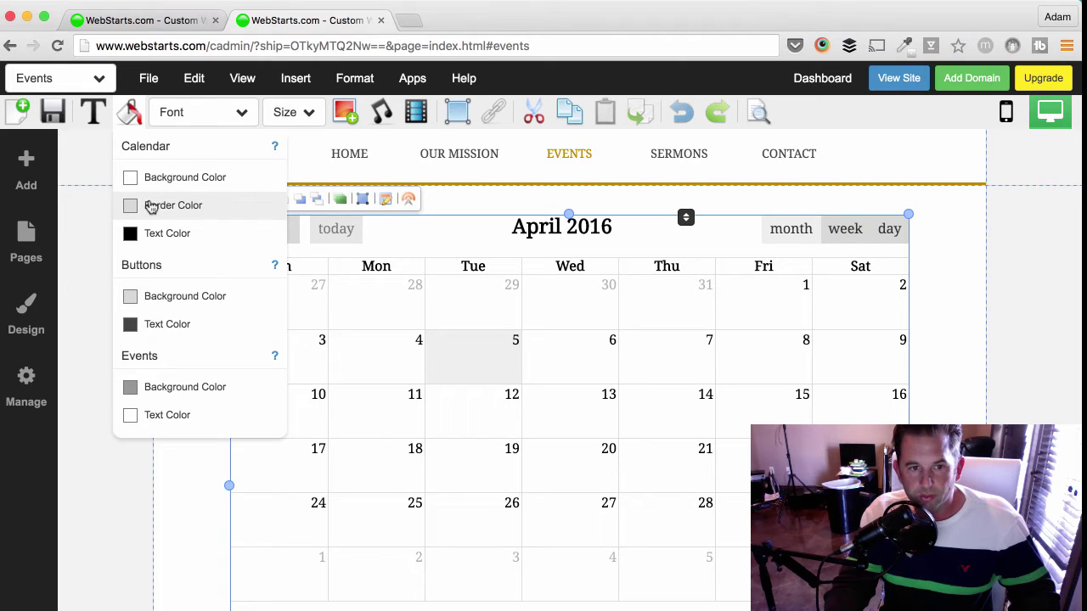
{"action": "left_click", "coordinate": [151, 207]}
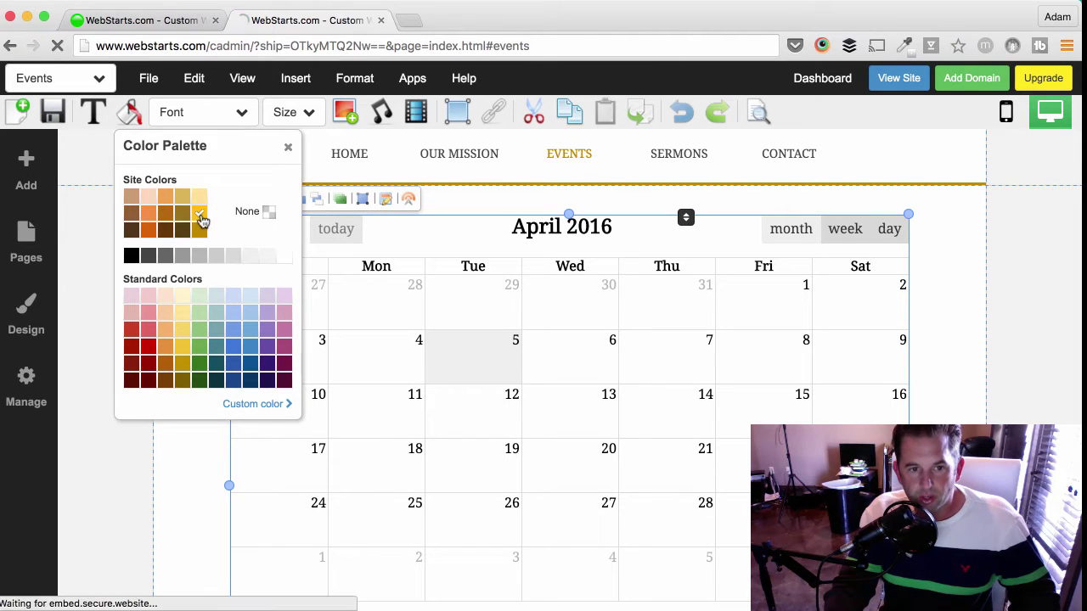
{"action": "left_click", "coordinate": [200, 229]}
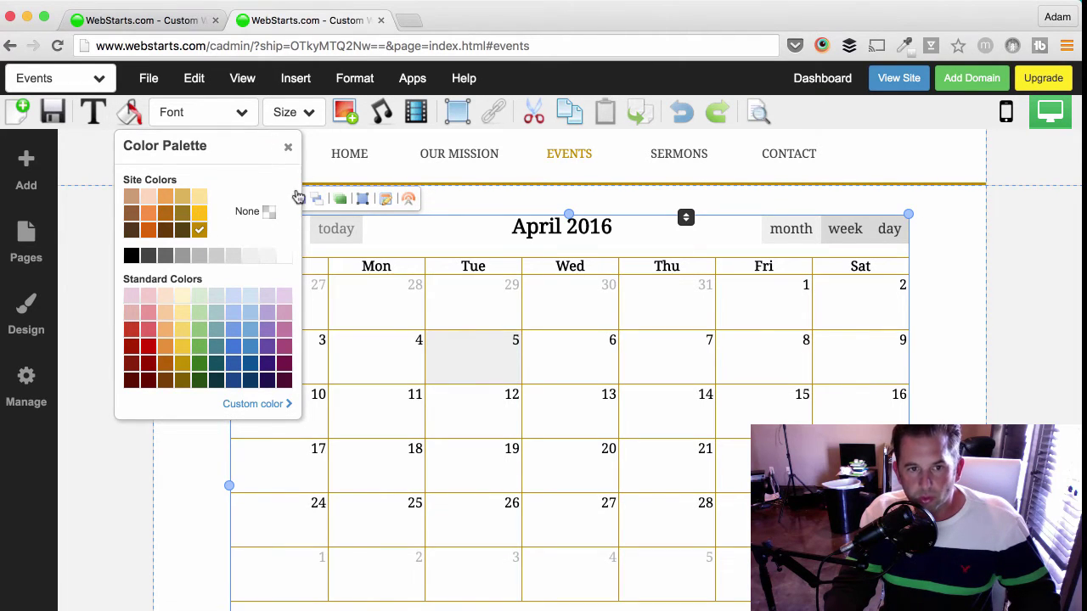
{"action": "left_click", "coordinate": [289, 145]}
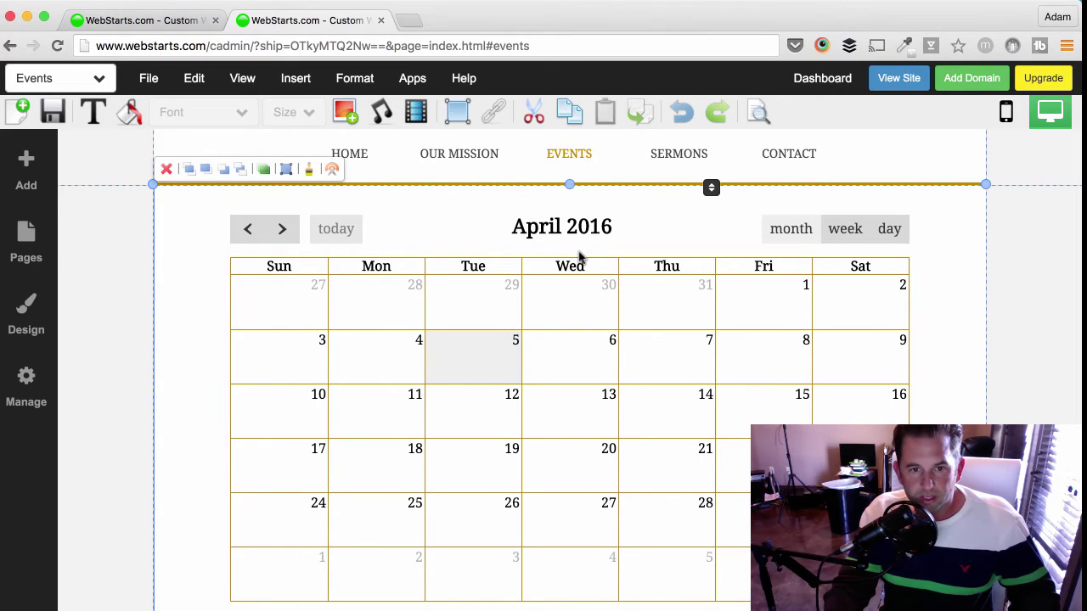
{"action": "left_click", "coordinate": [579, 252]}
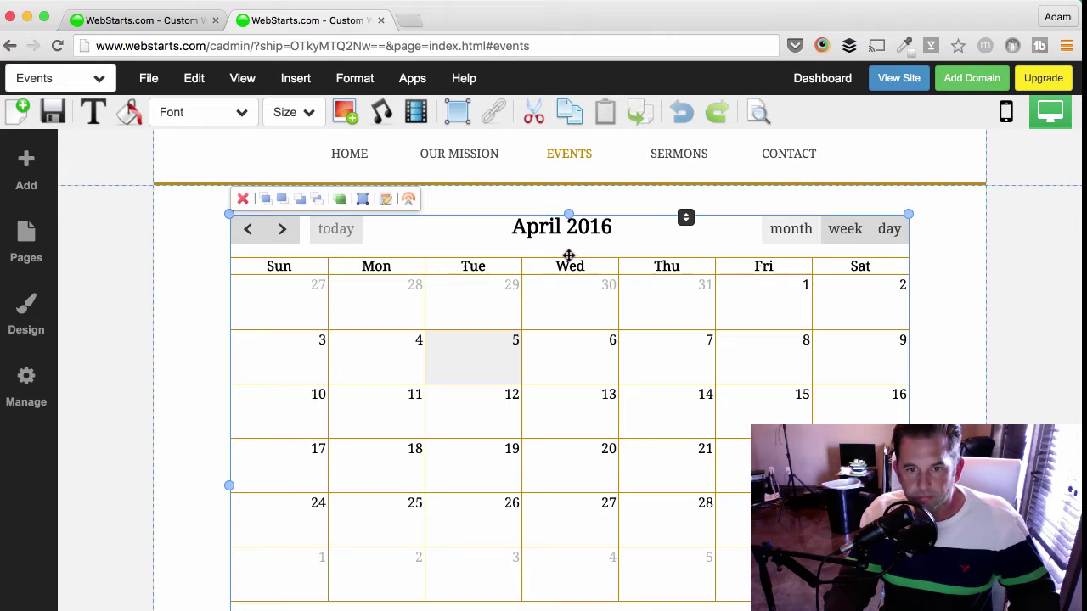
- Open the Edit Calendar settings and cancel without making changes
{"action": "left_click", "coordinate": [386, 200]}
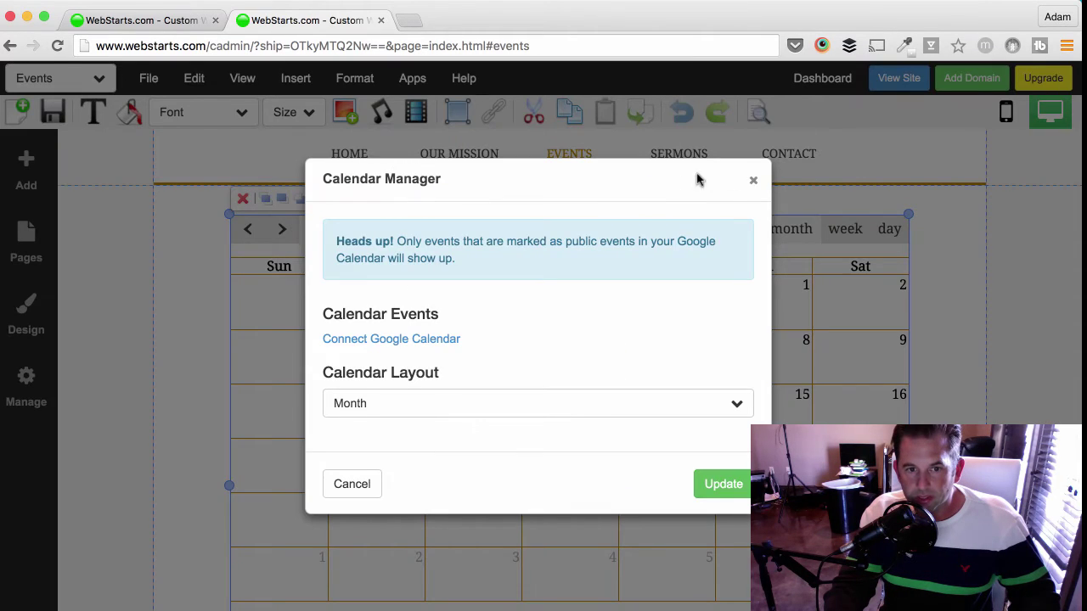
{"action": "left_click", "coordinate": [754, 183]}
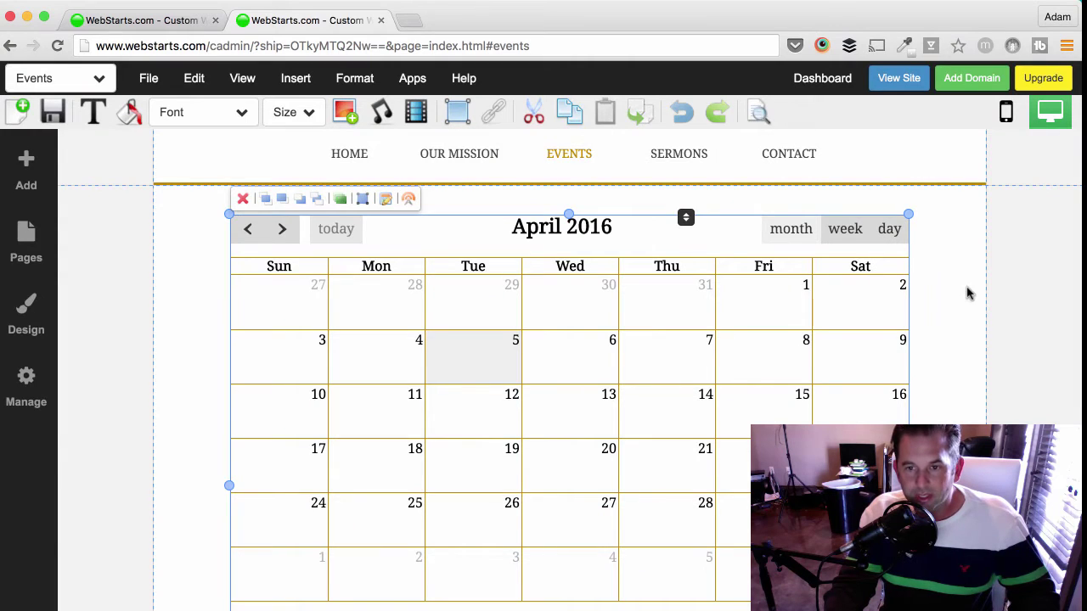
{"action": "left_click", "coordinate": [965, 294]}
- Shorten the calendar box to remove empty space and nudge it slightly upward
{"action": "scroll", "coordinate": [880, 304], "scroll_direction": "down", "scroll_amount": 5}
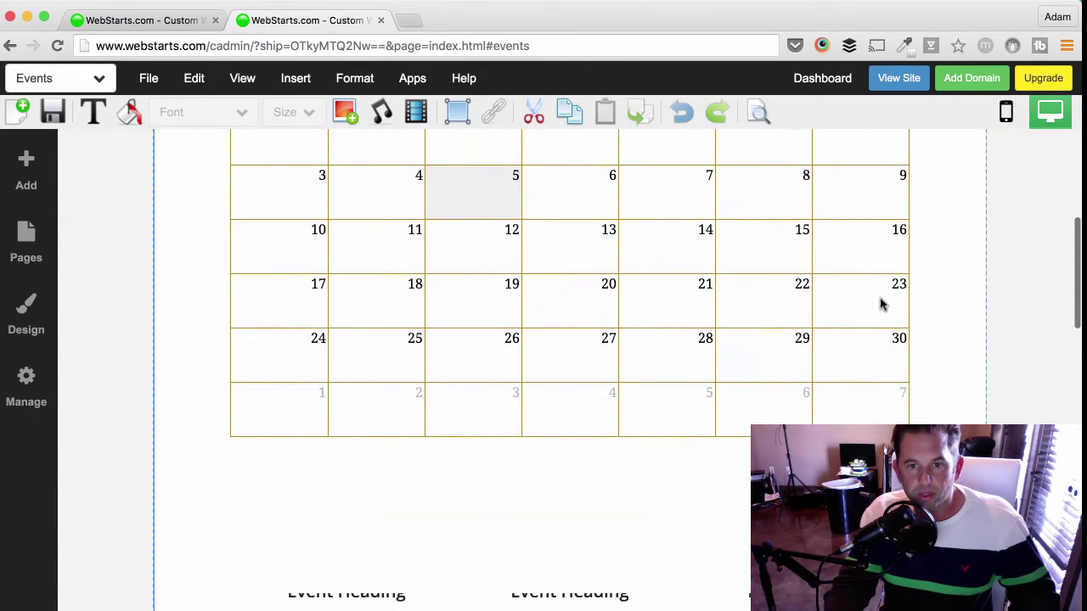
{"action": "scroll", "coordinate": [667, 483], "scroll_direction": "down", "scroll_amount": 1}
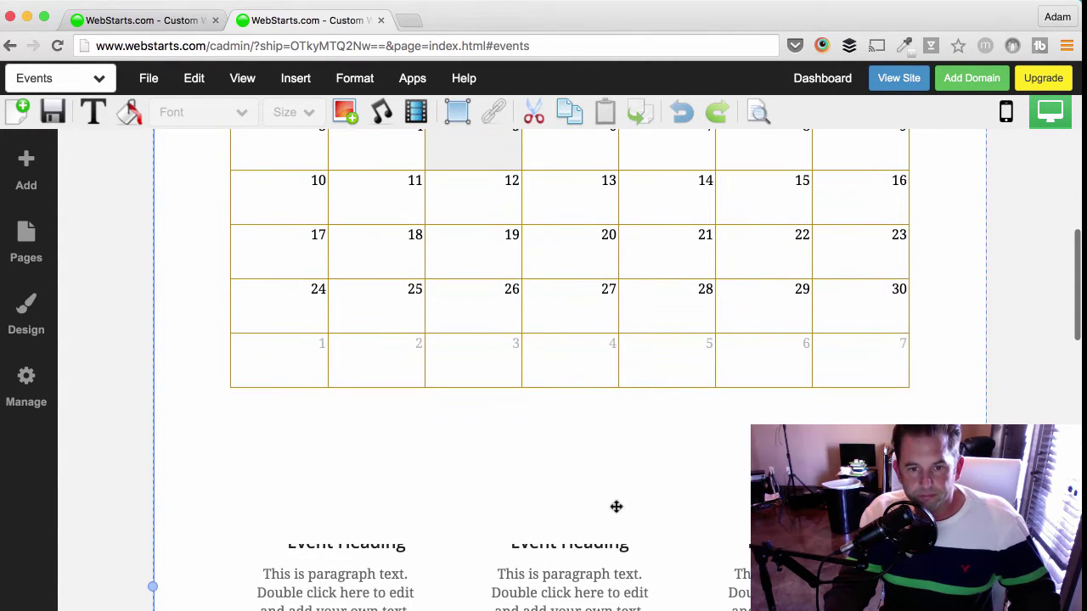
{"action": "left_click", "coordinate": [569, 545]}
{"action": "left_click_drag", "start_coordinate": [569, 531], "coordinate": [582, 393]}
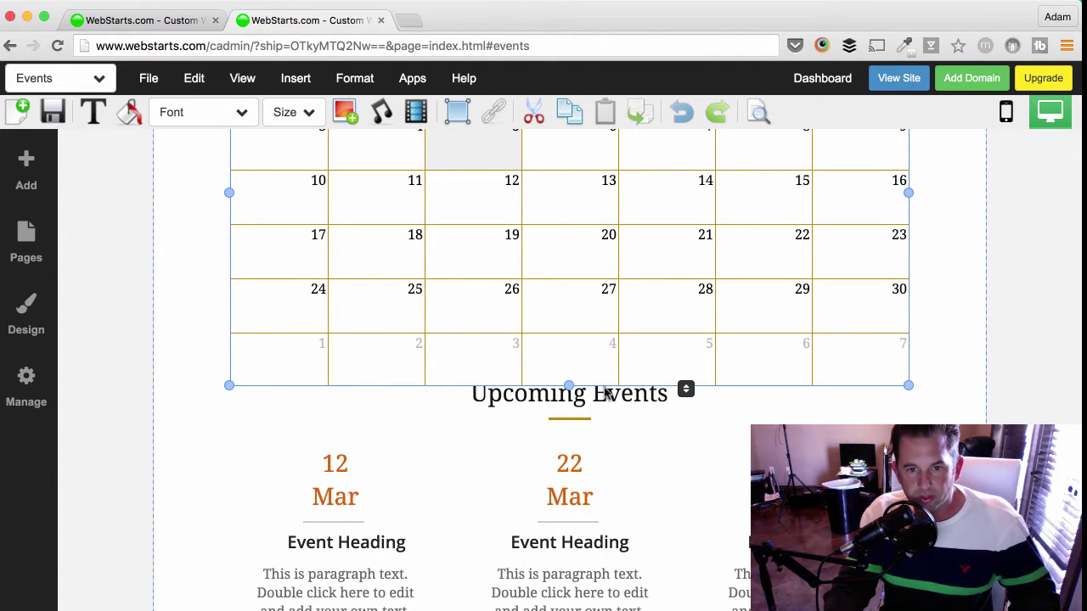
{"action": "scroll", "coordinate": [609, 429], "scroll_direction": "up", "scroll_amount": 2}
{"action": "scroll", "coordinate": [610, 433], "scroll_direction": "up", "scroll_amount": 3}
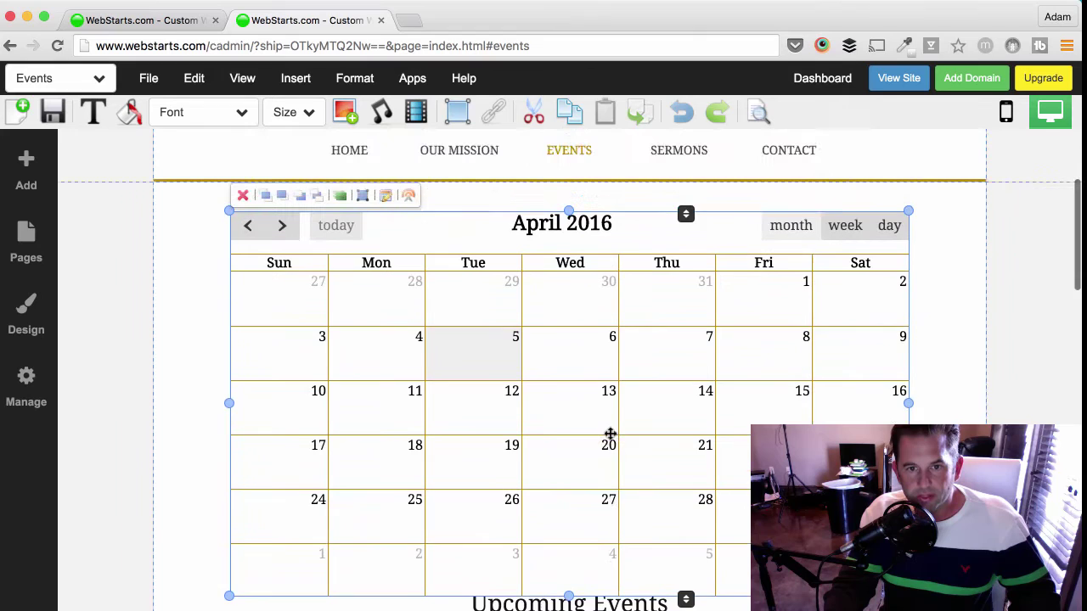
{"action": "left_click_drag", "start_coordinate": [609, 424], "coordinate": [610, 413]}
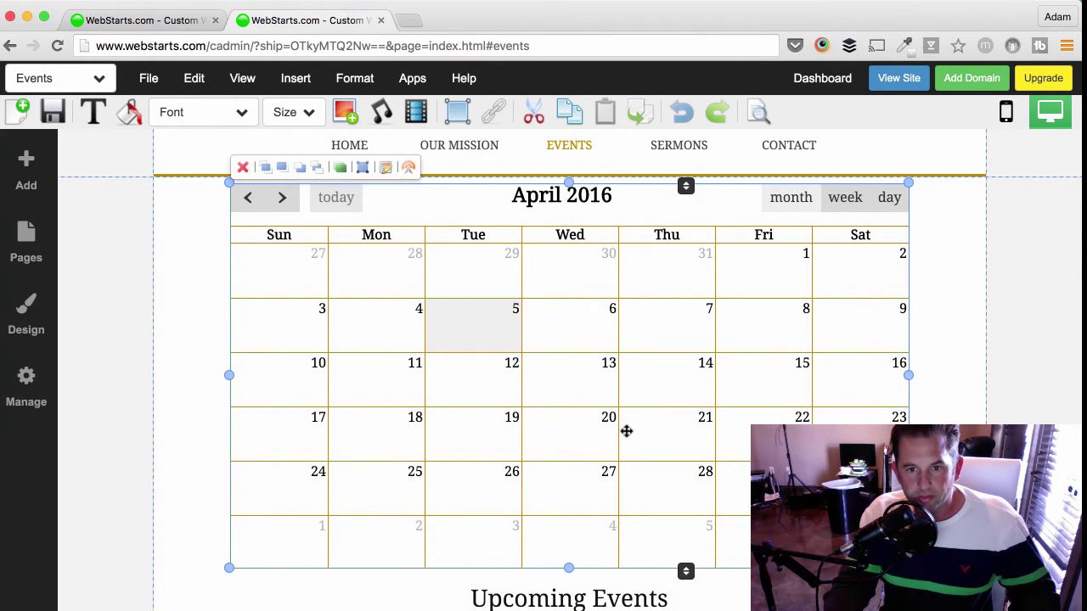
- Save the Events page, choose Not Now on the share prompt, and open the page list
{"action": "left_click", "coordinate": [49, 111]}
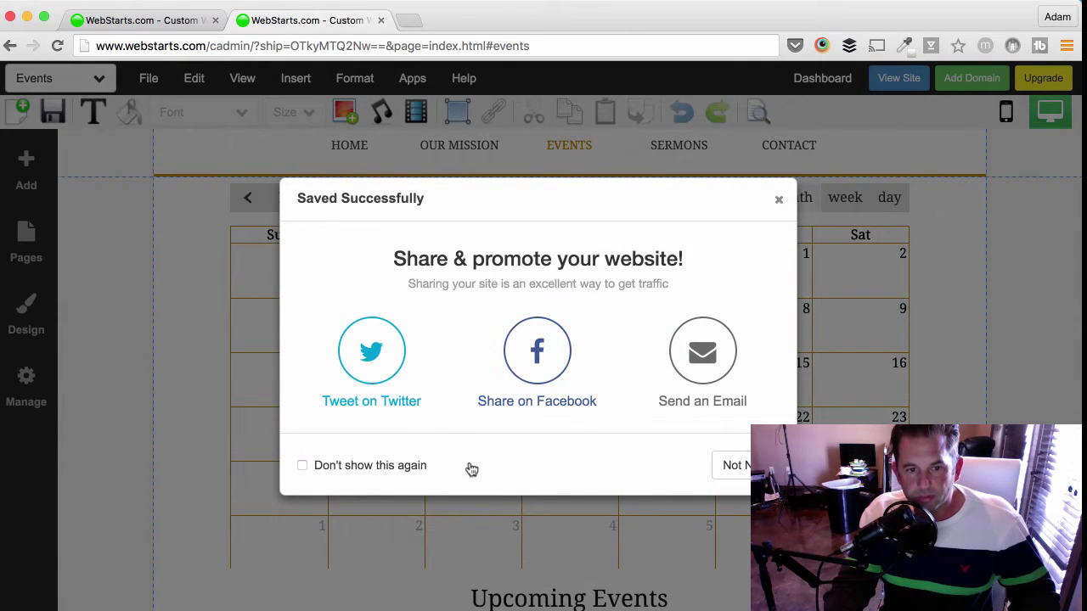
{"action": "left_click", "coordinate": [730, 469]}
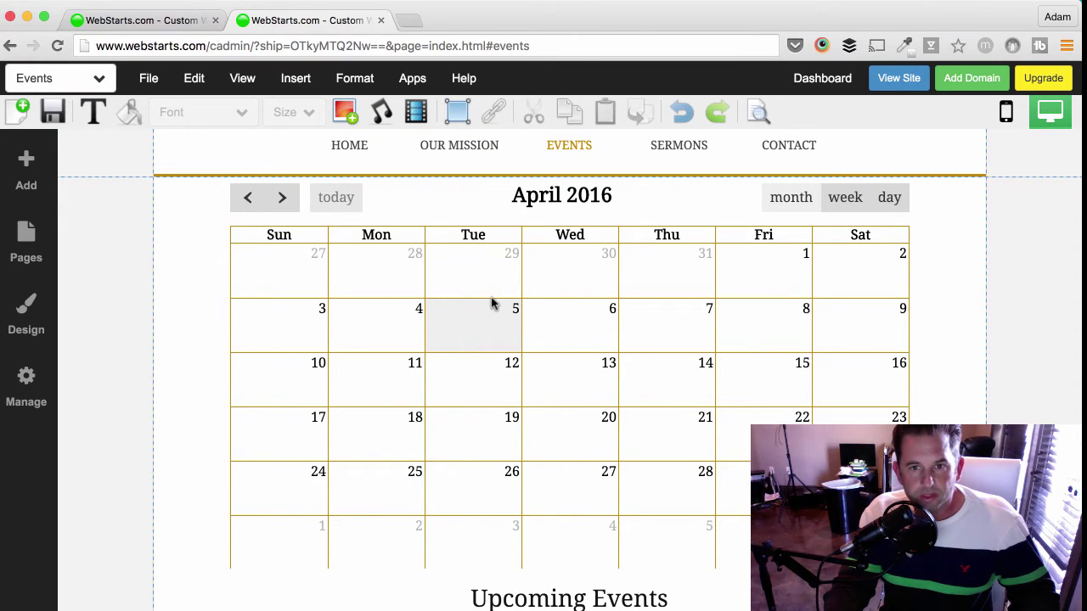
{"action": "left_click", "coordinate": [99, 79]}
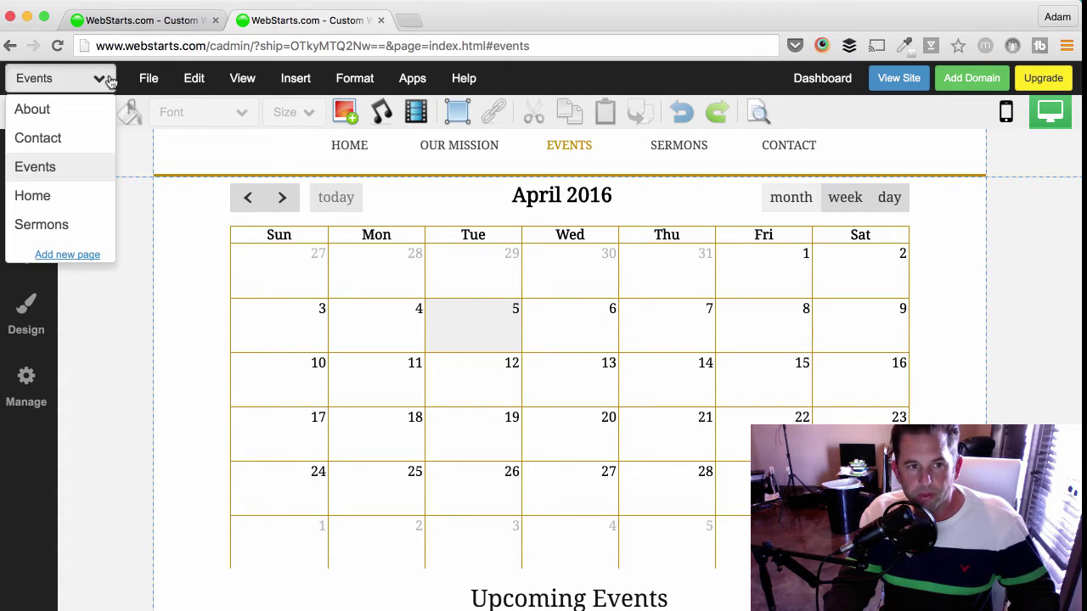
- Switch to the Contact page and scroll down to the address and message form
{"action": "left_click", "coordinate": [61, 139]}
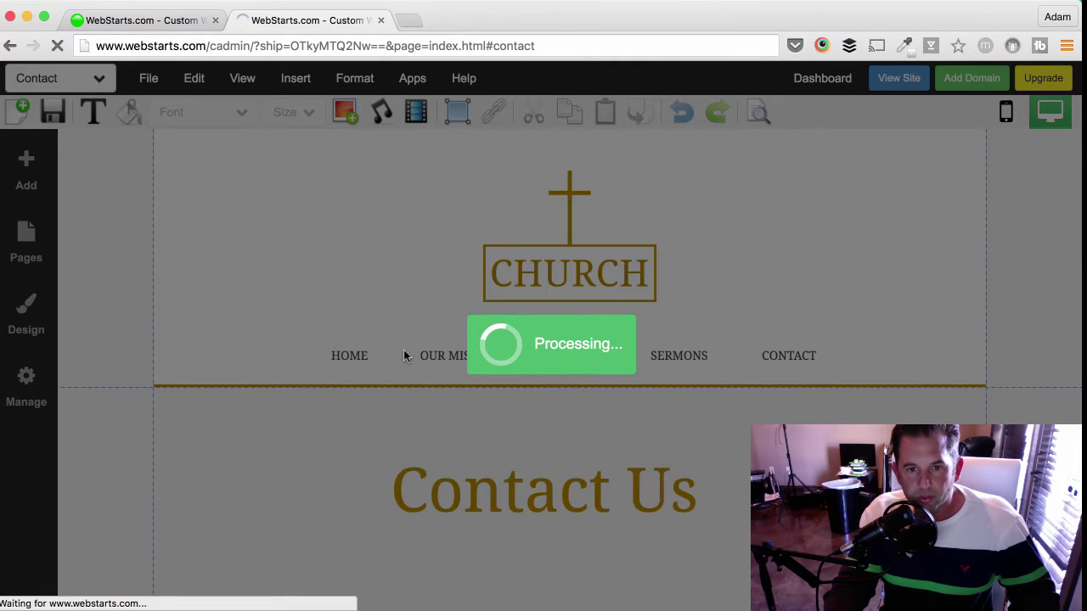
{"action": "scroll", "coordinate": [403, 356], "scroll_direction": "down", "scroll_amount": 10}
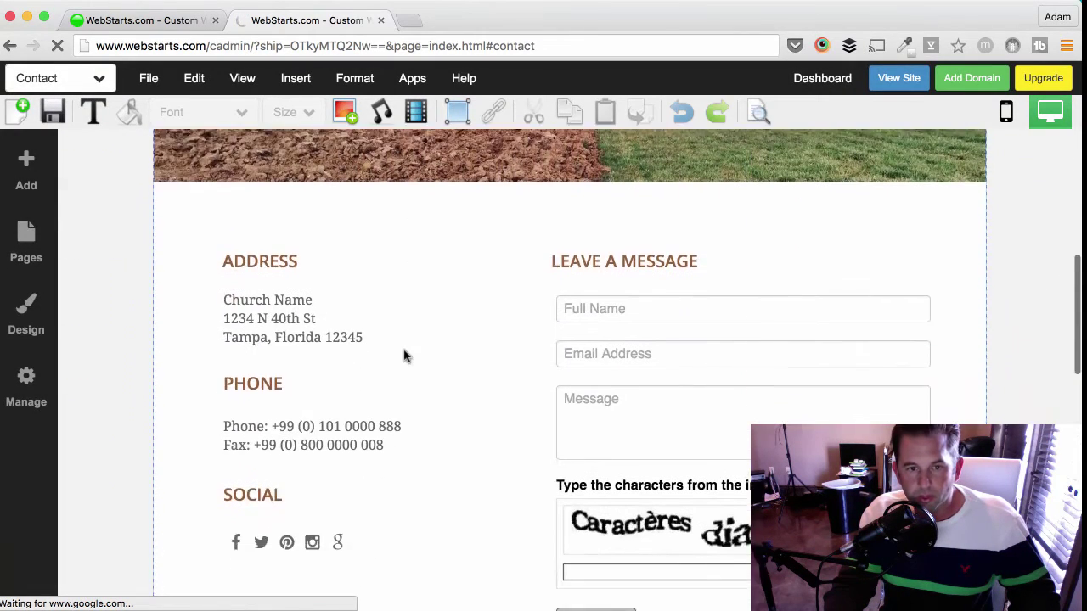
{"action": "scroll", "coordinate": [404, 356], "scroll_direction": "down", "scroll_amount": 1}
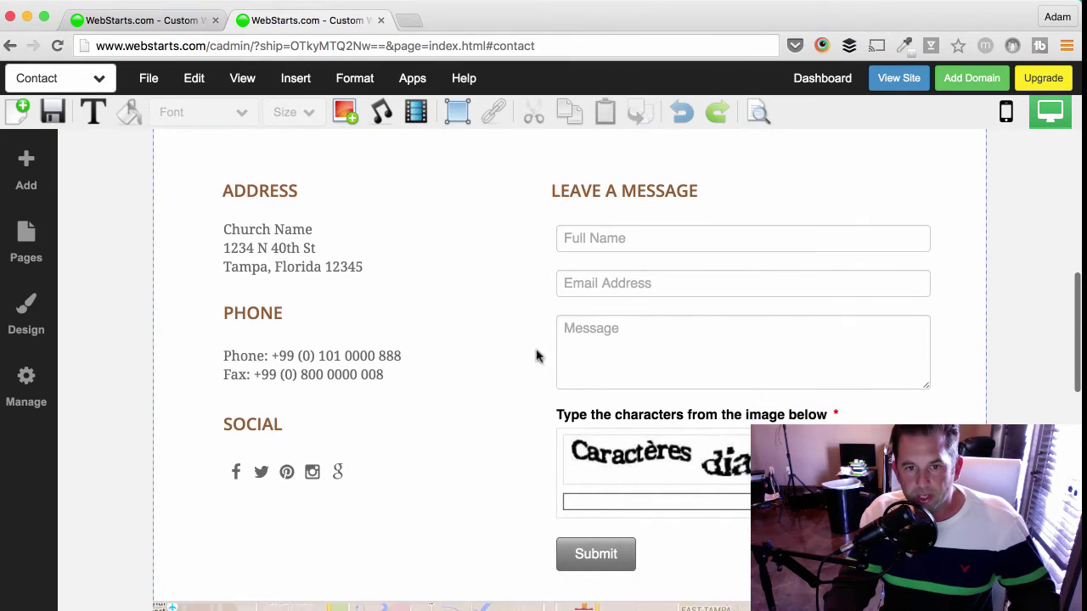
- Apply the second form style, with the dark button, to the contact message form
{"action": "left_click", "coordinate": [636, 343]}
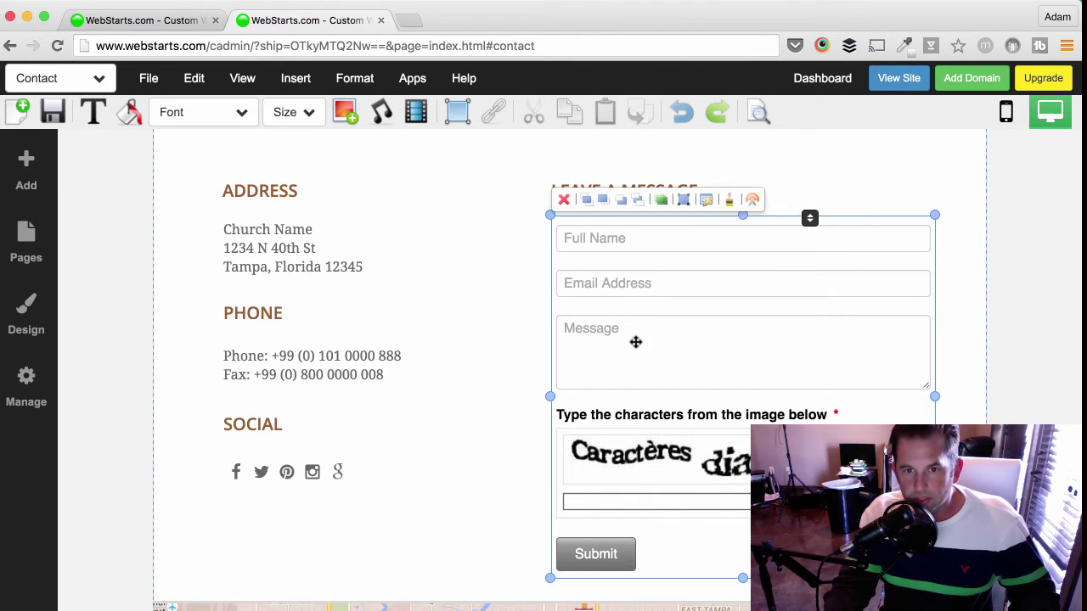
{"action": "left_click", "coordinate": [729, 203]}
{"action": "scroll", "coordinate": [730, 207], "scroll_direction": "up", "scroll_amount": 2}
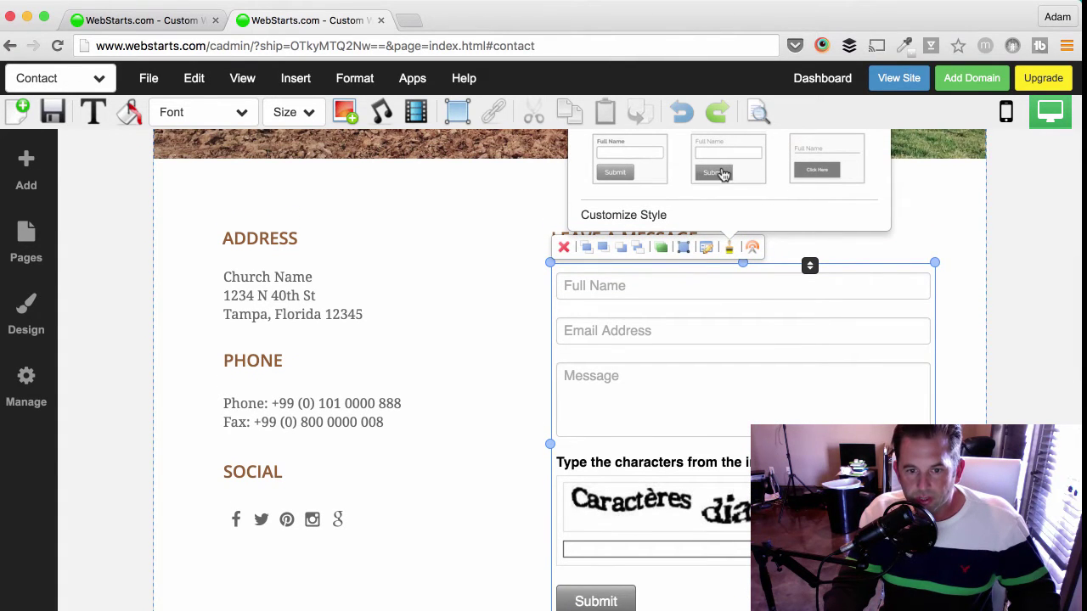
{"action": "left_click", "coordinate": [722, 173]}
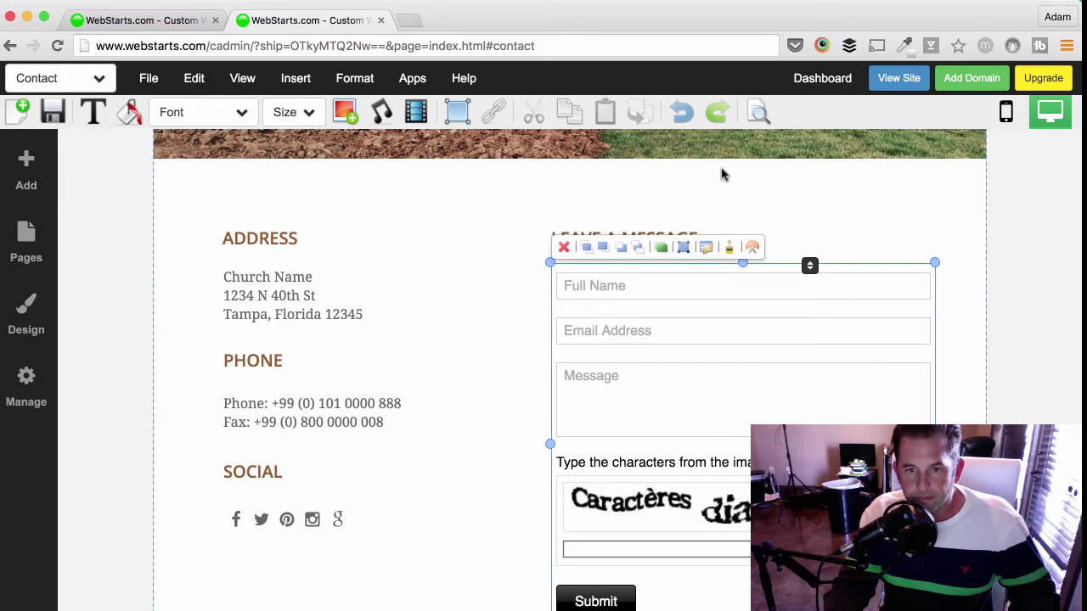
- Change the form's label text colour to the gold site colour
{"action": "left_click", "coordinate": [139, 117]}
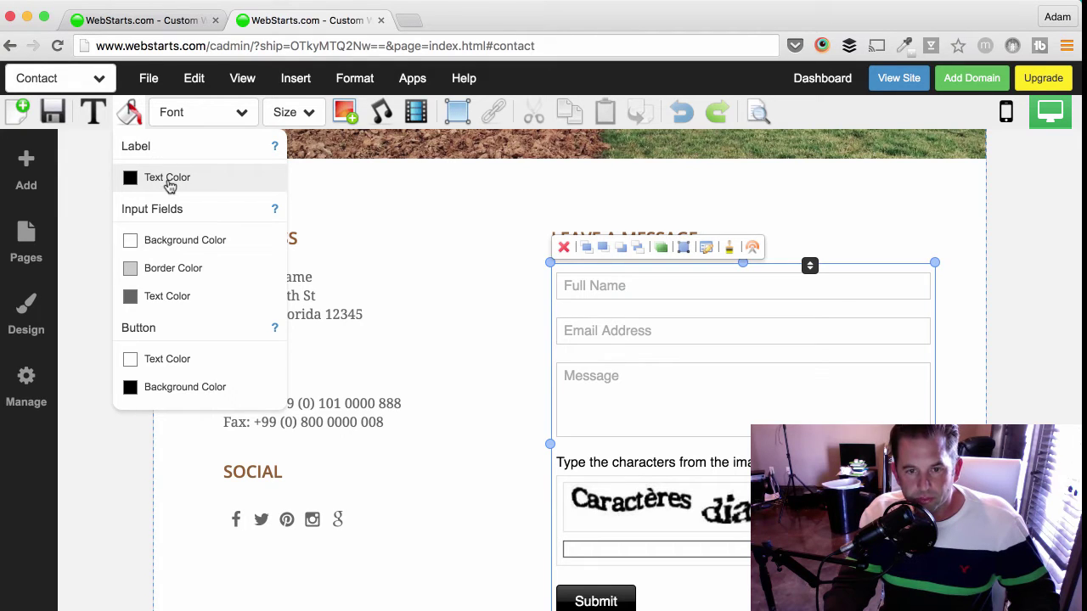
{"action": "left_click", "coordinate": [169, 182]}
{"action": "left_click", "coordinate": [186, 215]}
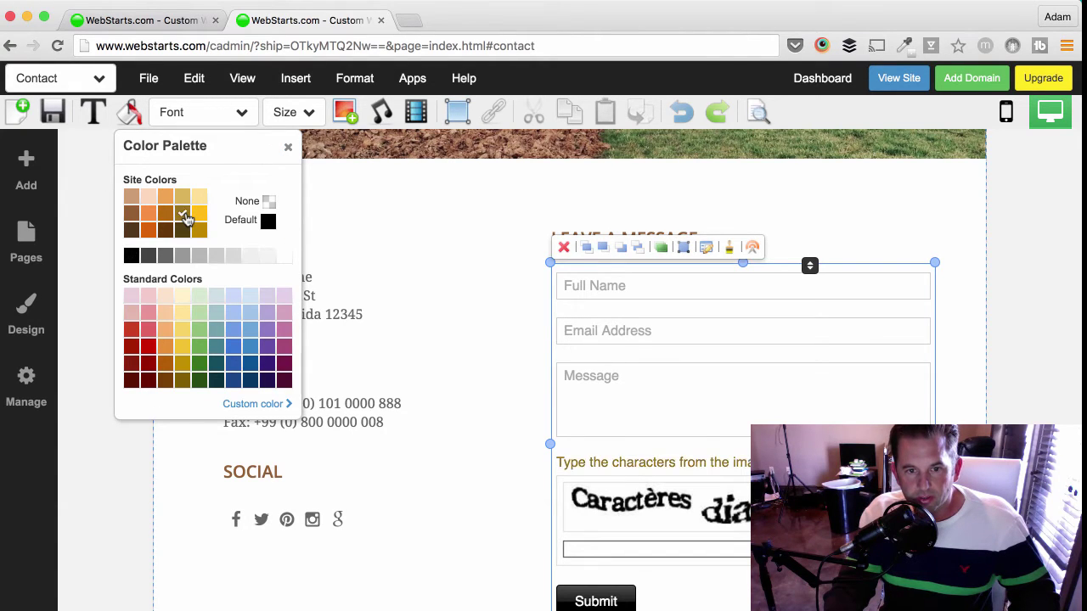
{"action": "left_click", "coordinate": [289, 150]}
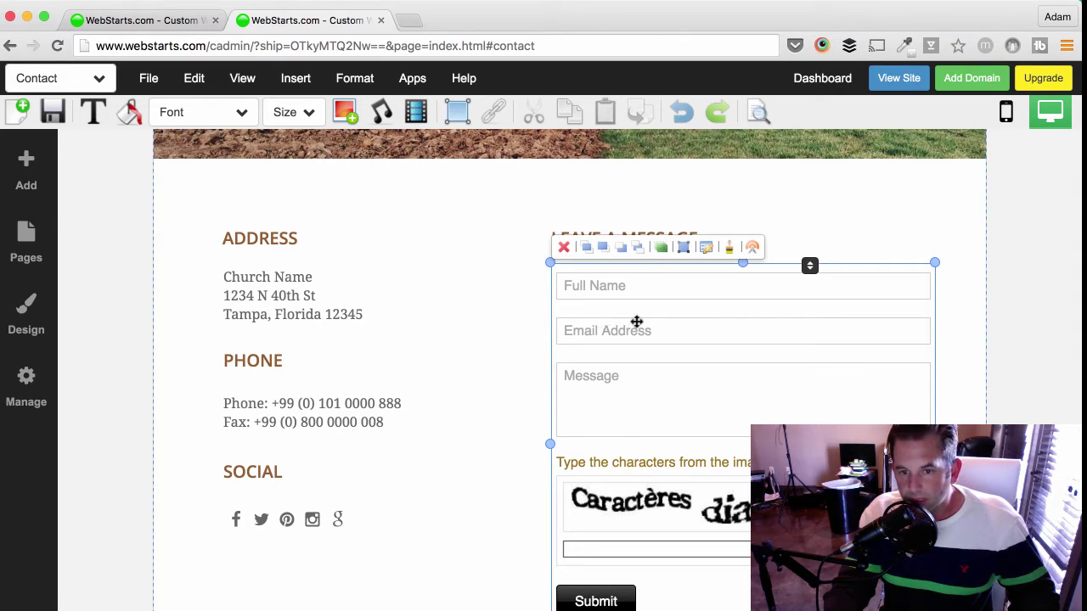
- Open Form Settings in Form Builder, leaving the submission e-mail unchanged and Confirmation Page as None
{"action": "left_click", "coordinate": [708, 250]}
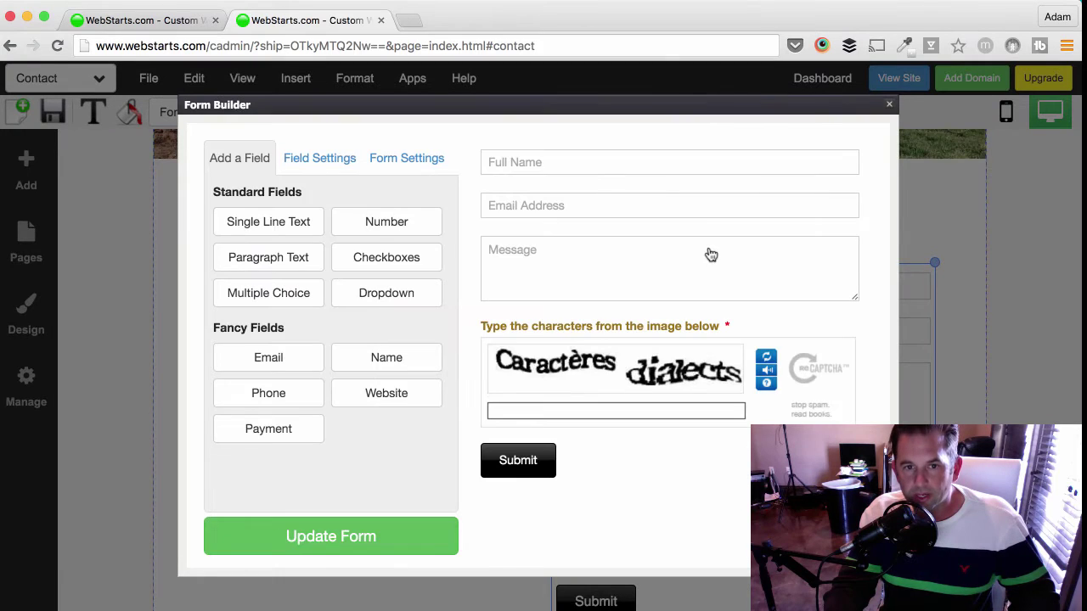
{"action": "left_click", "coordinate": [613, 276]}
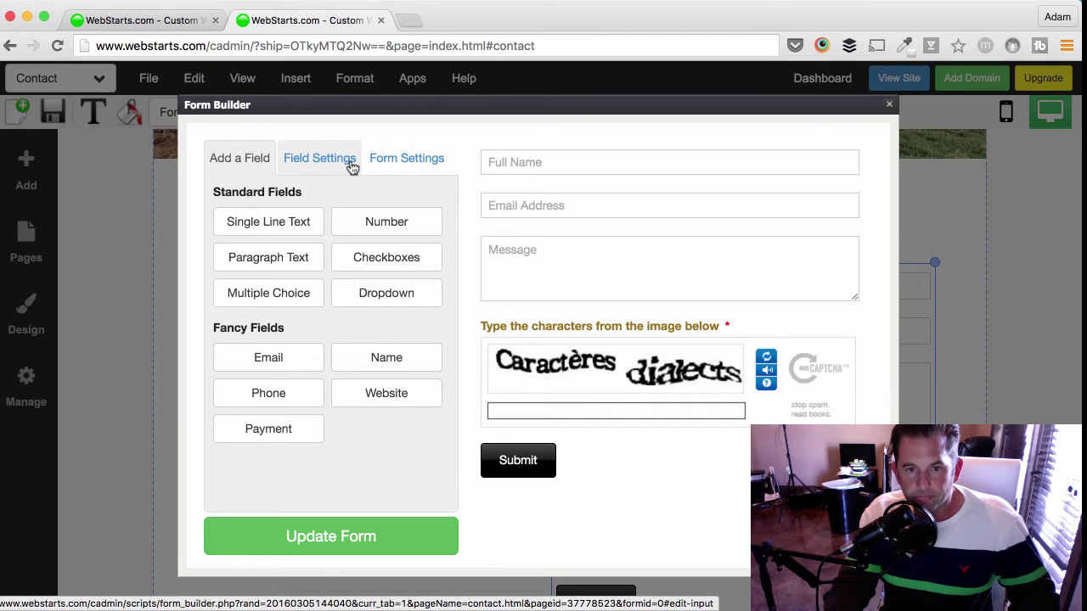
{"action": "left_click", "coordinate": [407, 162]}
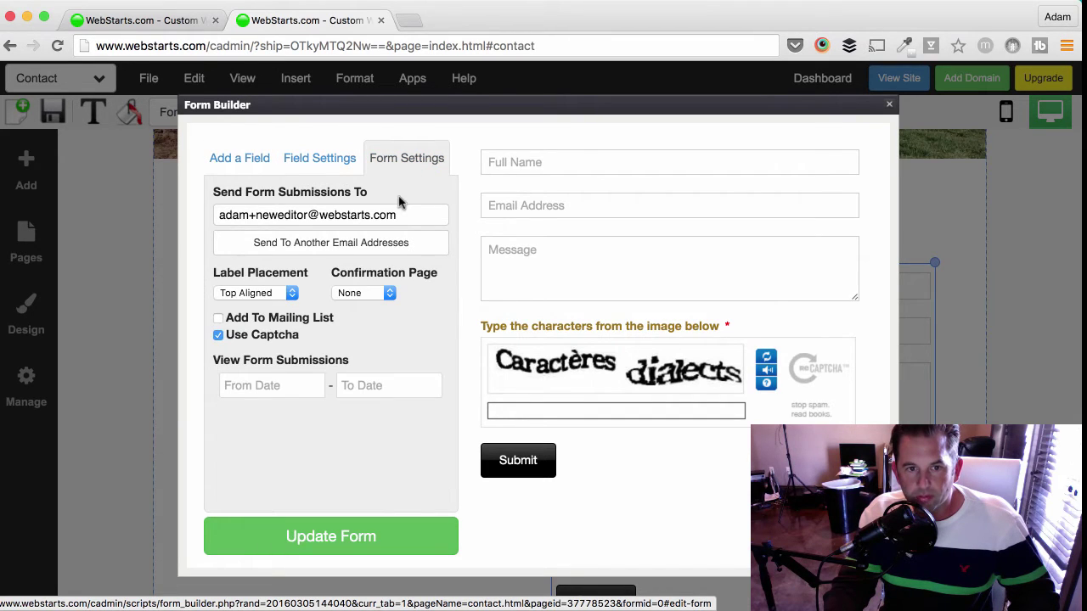
{"action": "left_click_drag", "start_coordinate": [320, 216], "coordinate": [219, 216]}
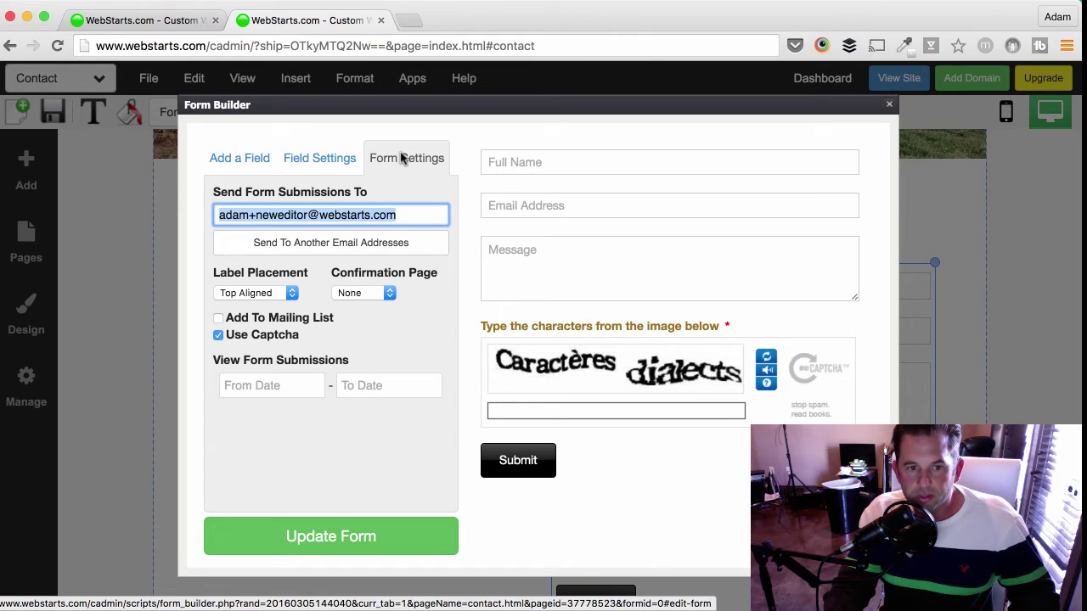
{"action": "left_click", "coordinate": [397, 294]}
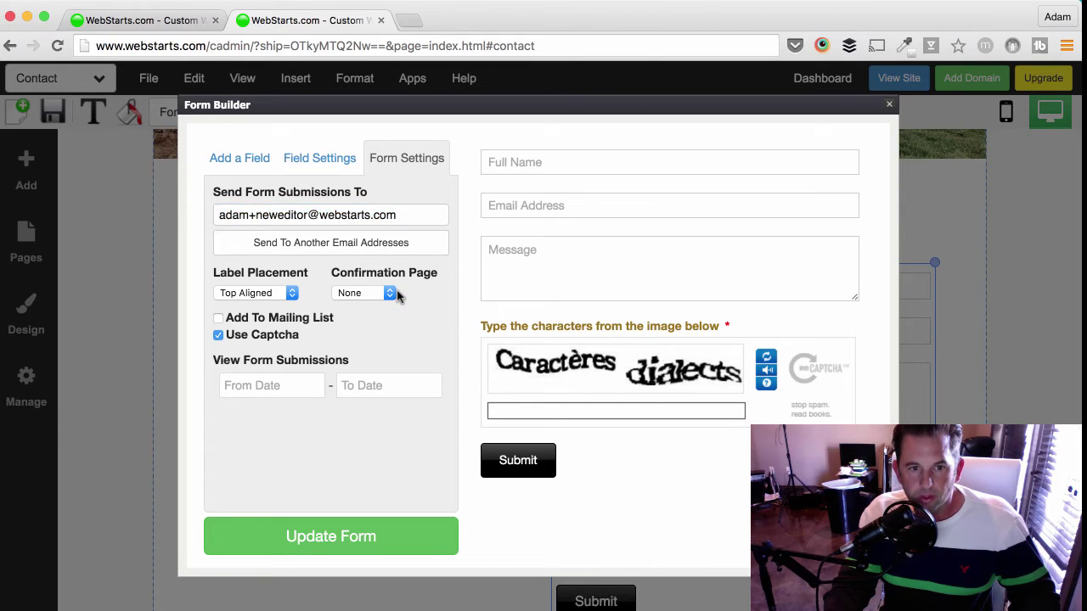
{"action": "left_click", "coordinate": [391, 293]}
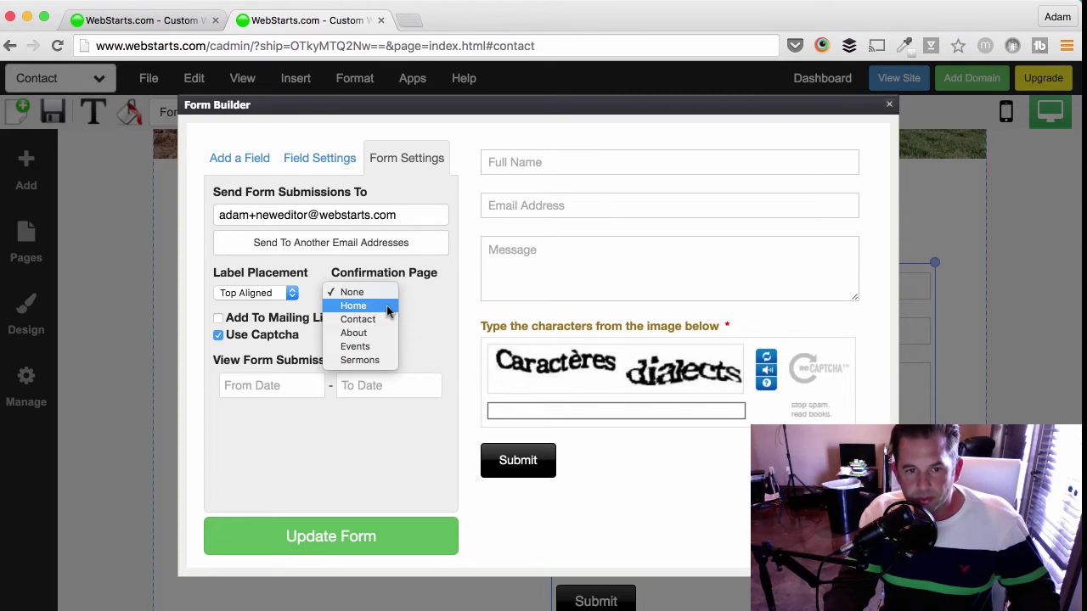
{"action": "left_click", "coordinate": [409, 311]}
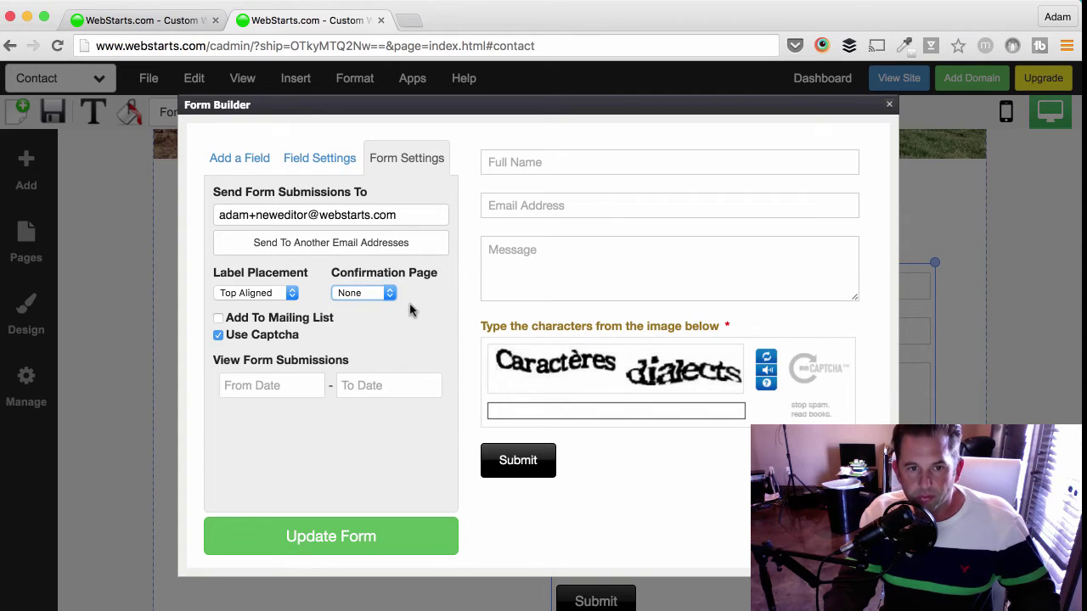
- Check the submission date pickers, toggle Use Captcha off and back on, and apply
{"action": "left_click", "coordinate": [289, 385]}
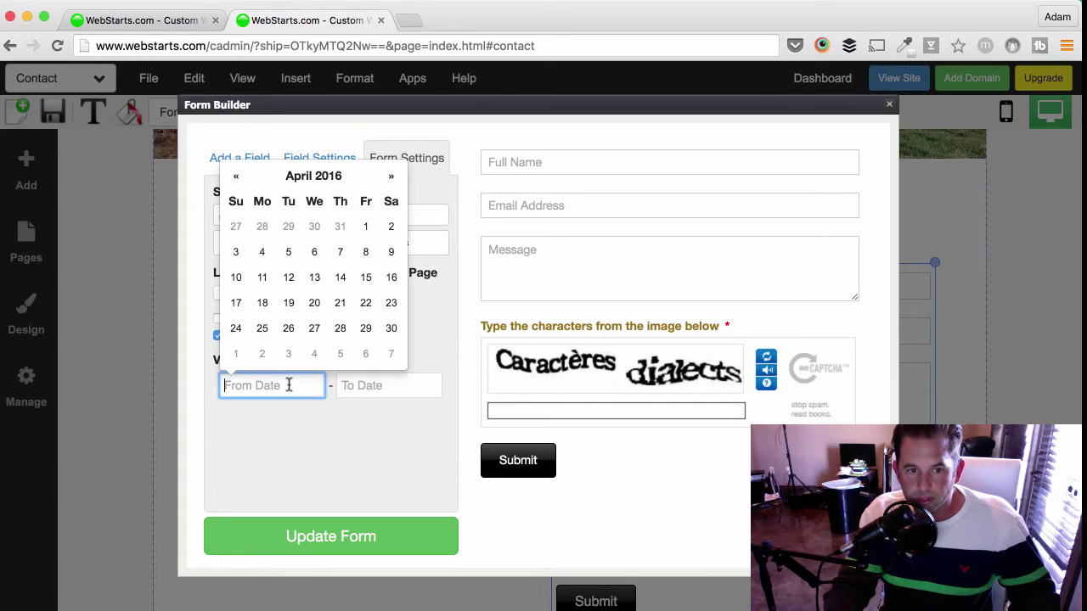
{"action": "left_click", "coordinate": [359, 386]}
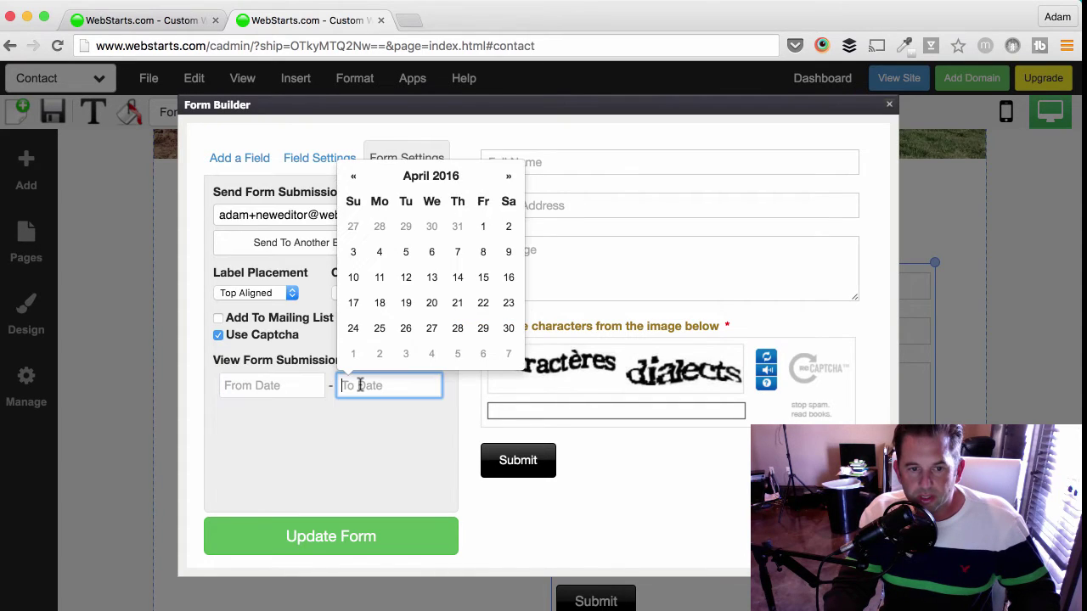
{"action": "left_click", "coordinate": [379, 439]}
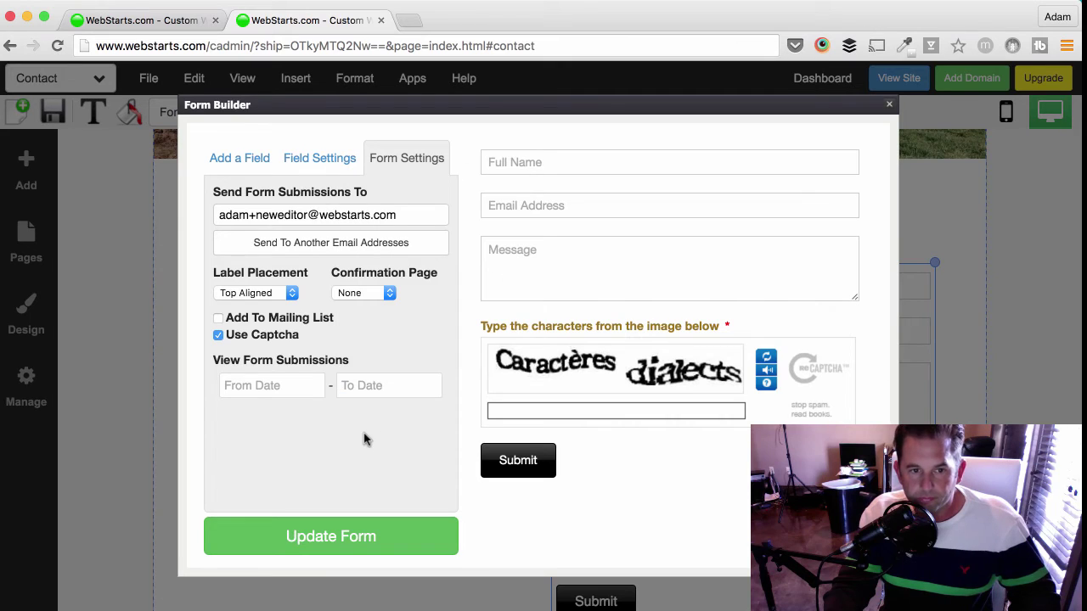
{"action": "left_click", "coordinate": [218, 335]}
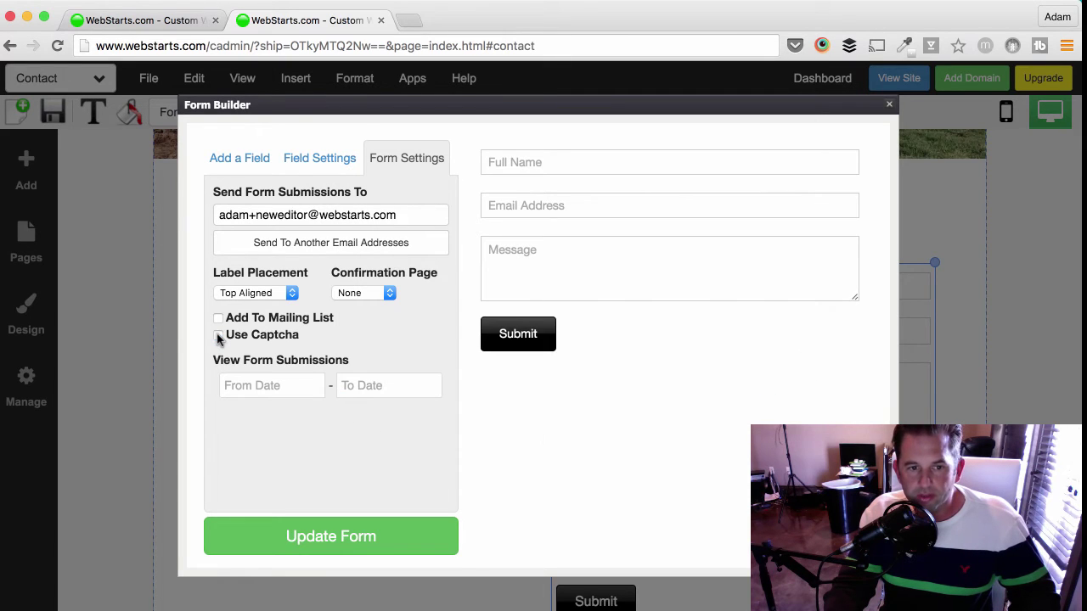
{"action": "left_click", "coordinate": [218, 335]}
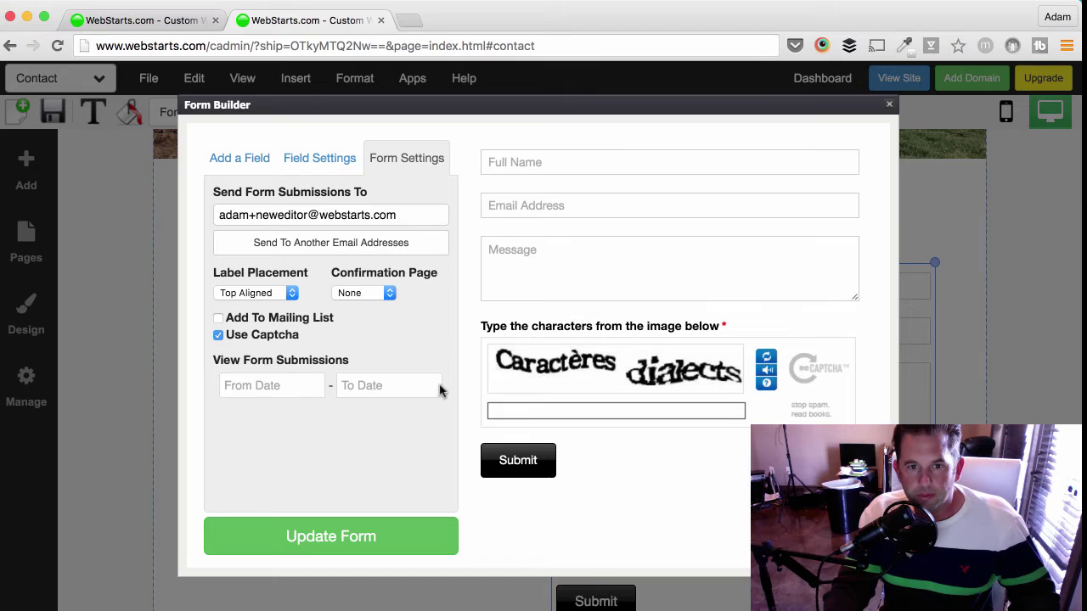
{"action": "left_click", "coordinate": [381, 551]}
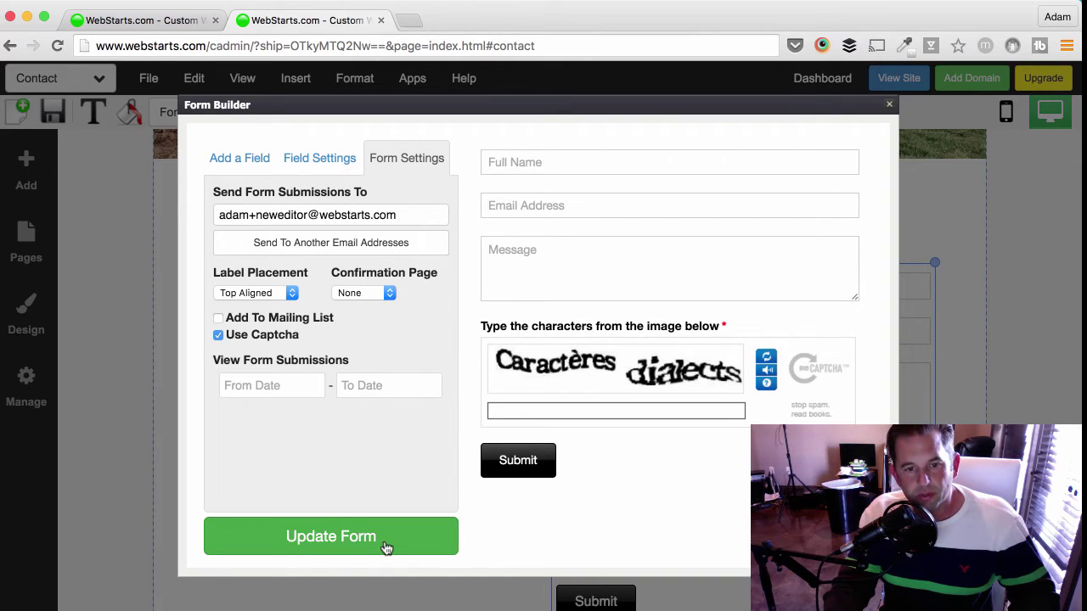
- Update the form to close Form Builder, then scroll the Contact page back to its banner
{"action": "left_click", "coordinate": [384, 548]}
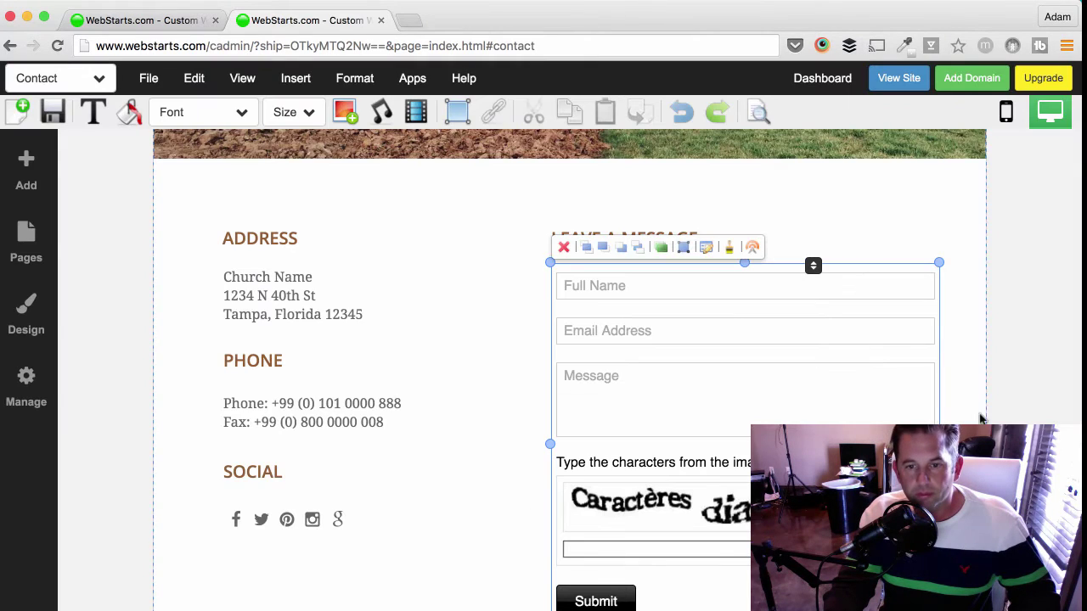
{"action": "scroll", "coordinate": [569, 373], "scroll_direction": "down", "scroll_amount": 2}
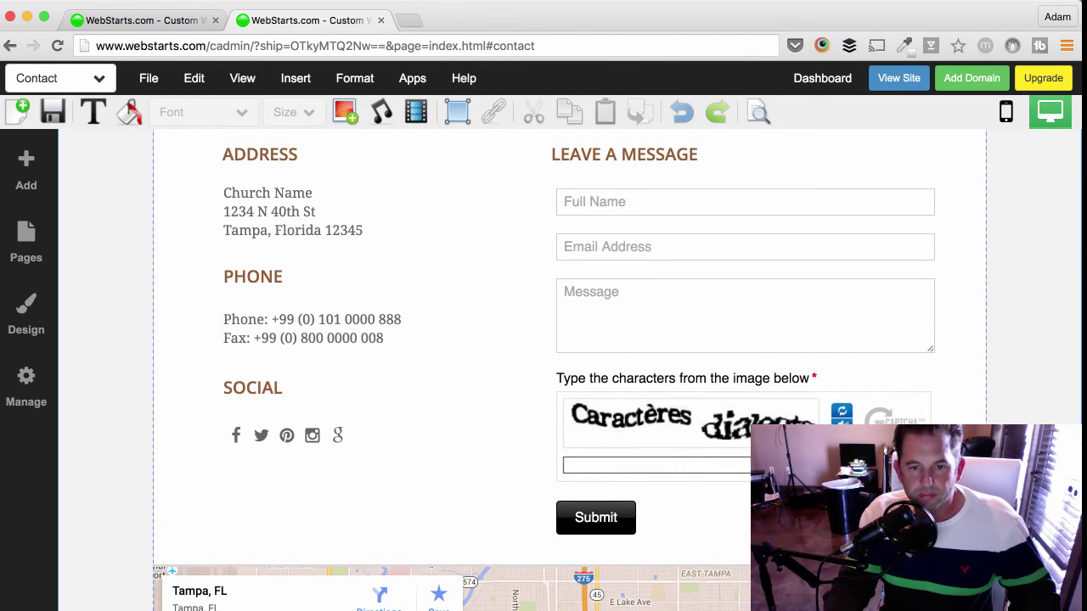
{"action": "scroll", "coordinate": [526, 370], "scroll_direction": "down", "scroll_amount": 3}
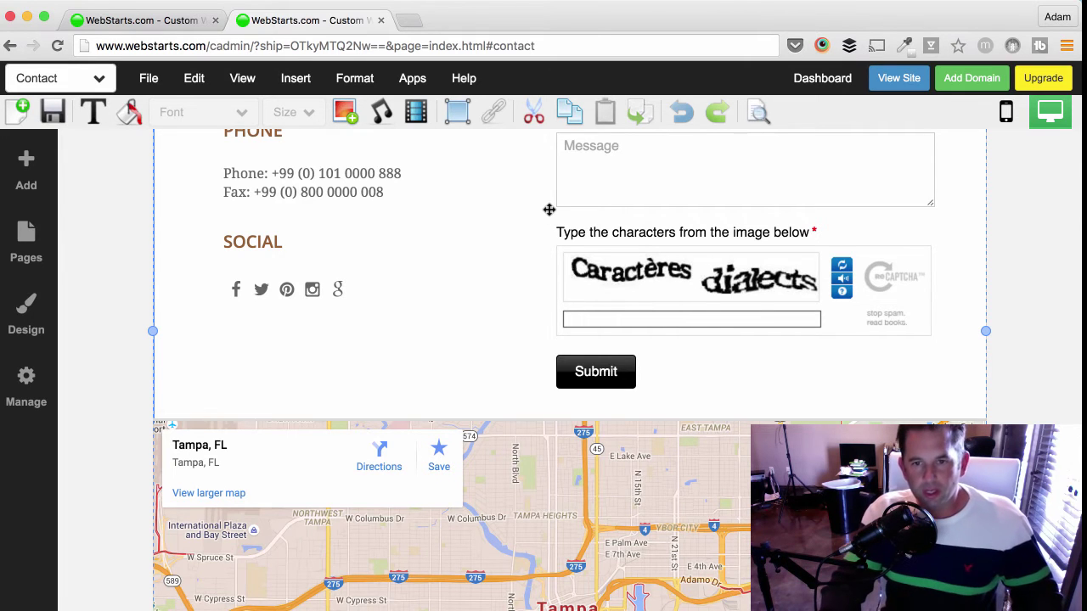
{"action": "scroll", "coordinate": [549, 209], "scroll_direction": "up", "scroll_amount": 12}
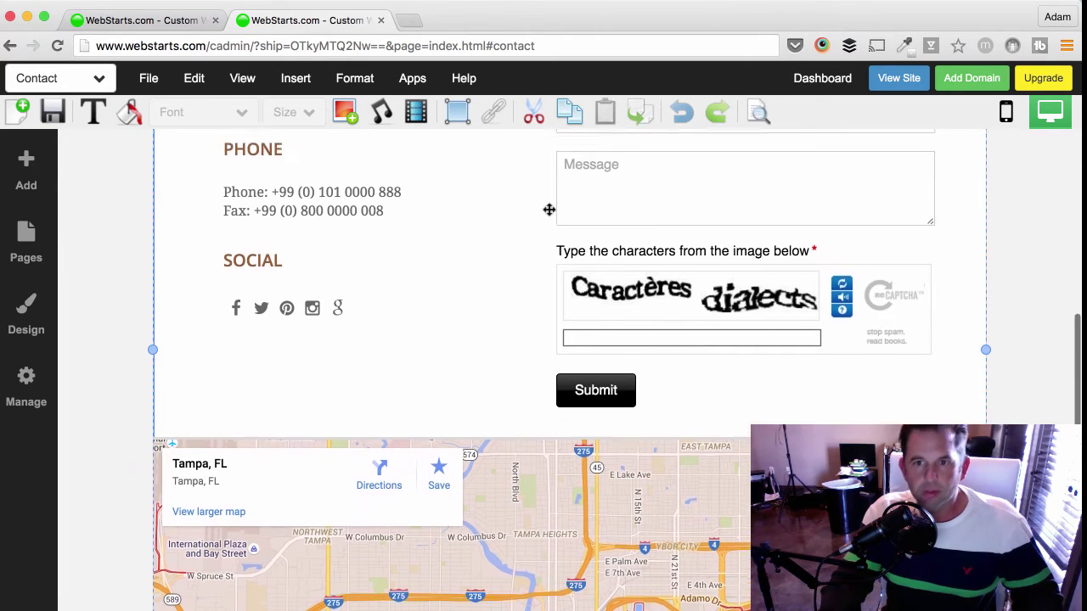
{"action": "scroll", "coordinate": [549, 209], "scroll_direction": "up", "scroll_amount": 3}
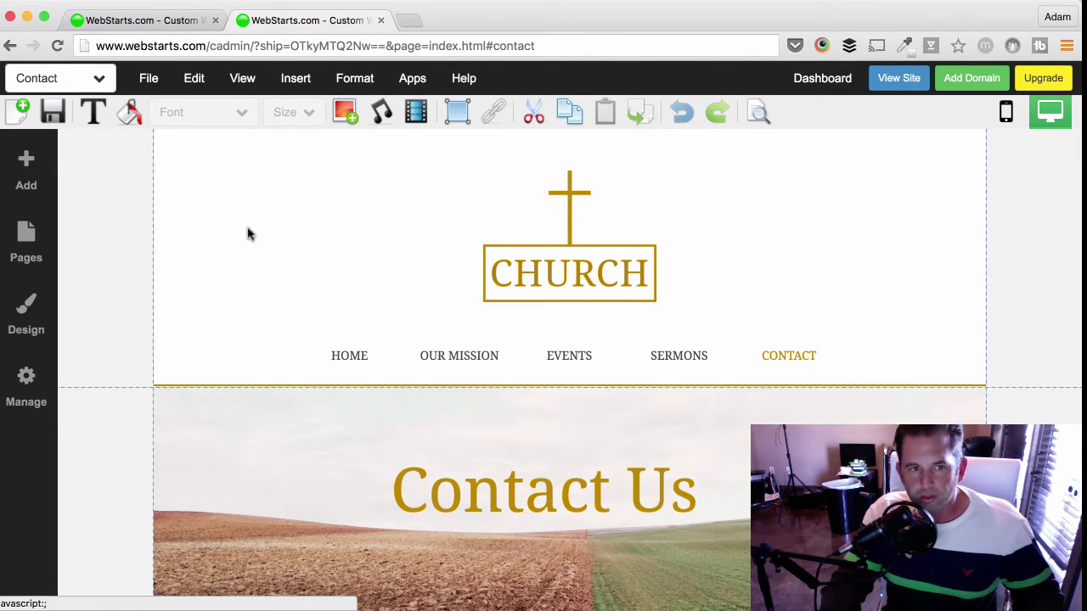
- Switch to the Sermons page, saving Contact page changes, and scroll to Archived Sermons
{"action": "left_click", "coordinate": [55, 81]}
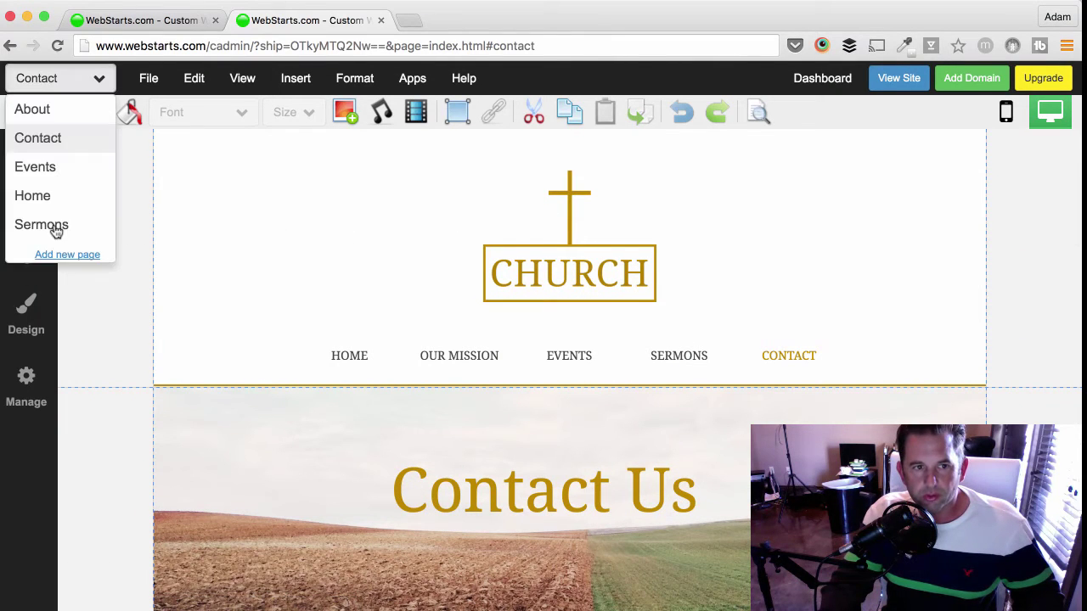
{"action": "left_click", "coordinate": [66, 234]}
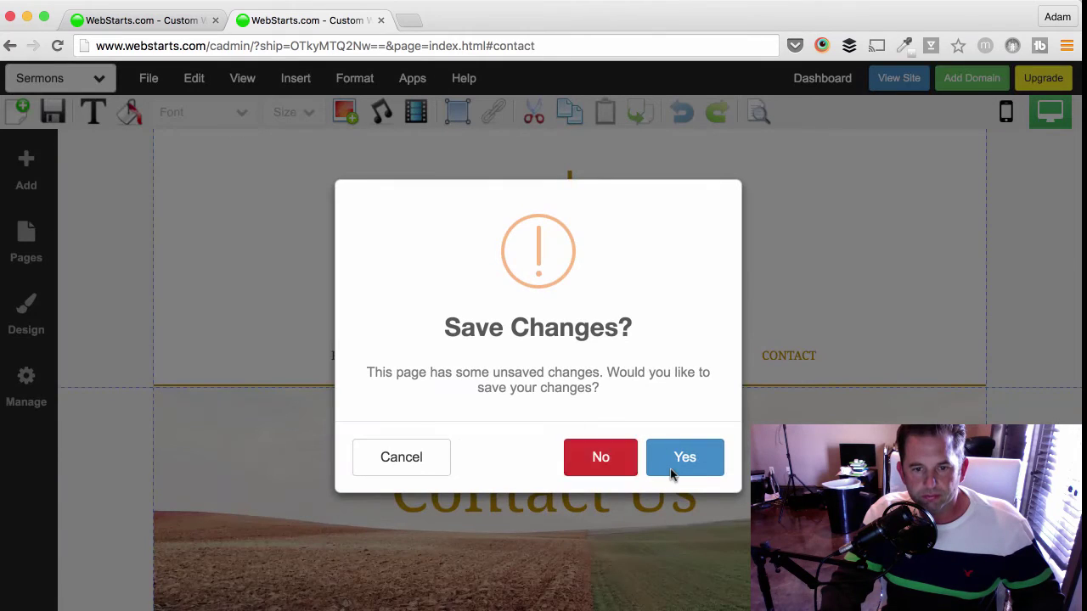
{"action": "left_click", "coordinate": [669, 469]}
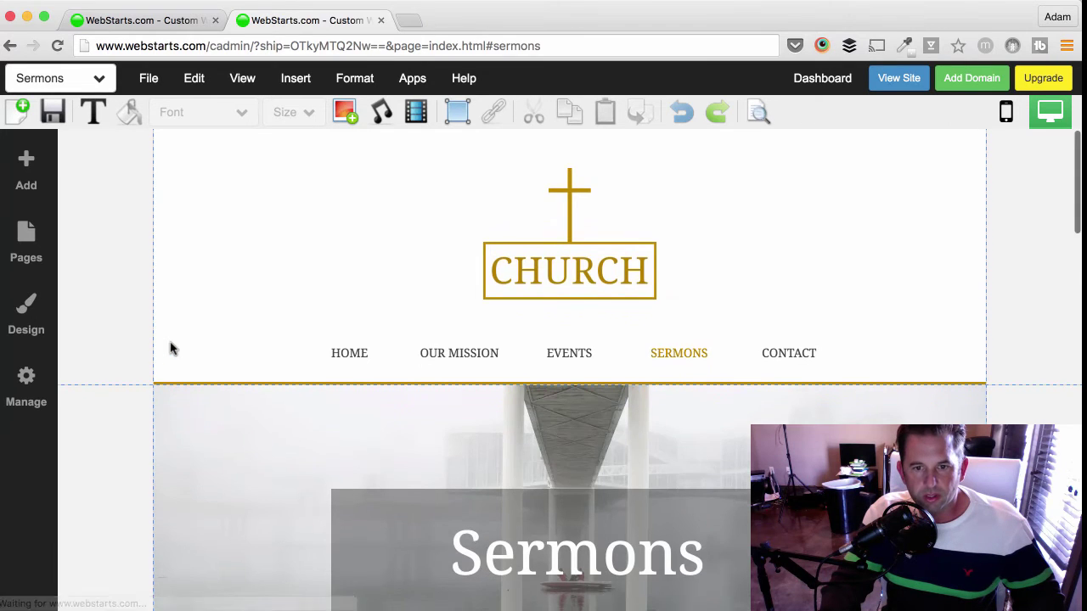
{"action": "scroll", "coordinate": [170, 349], "scroll_direction": "down", "scroll_amount": 5}
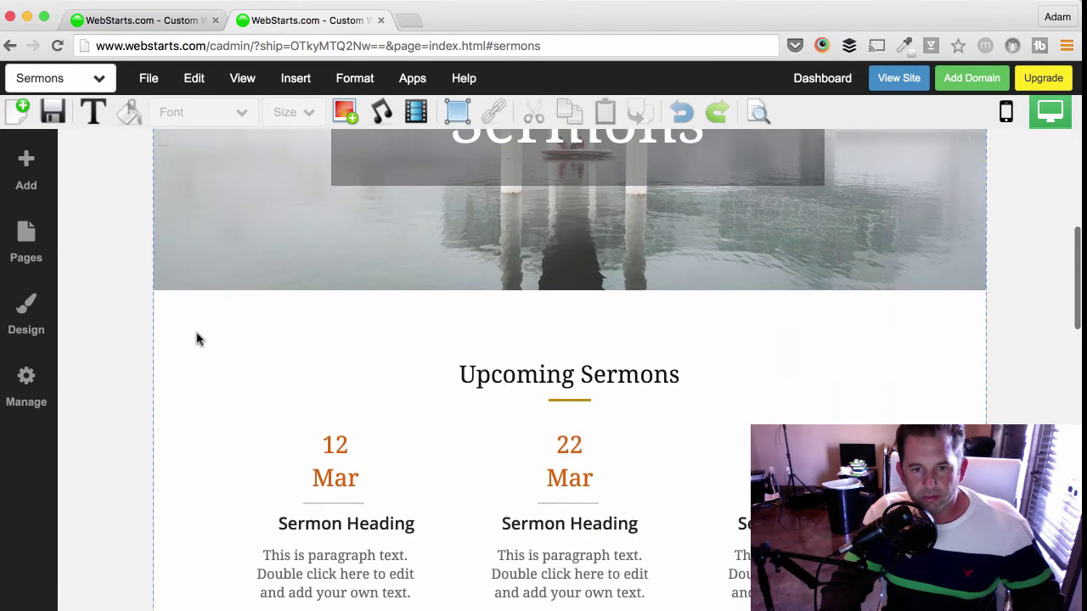
{"action": "scroll", "coordinate": [196, 339], "scroll_direction": "down", "scroll_amount": 7}
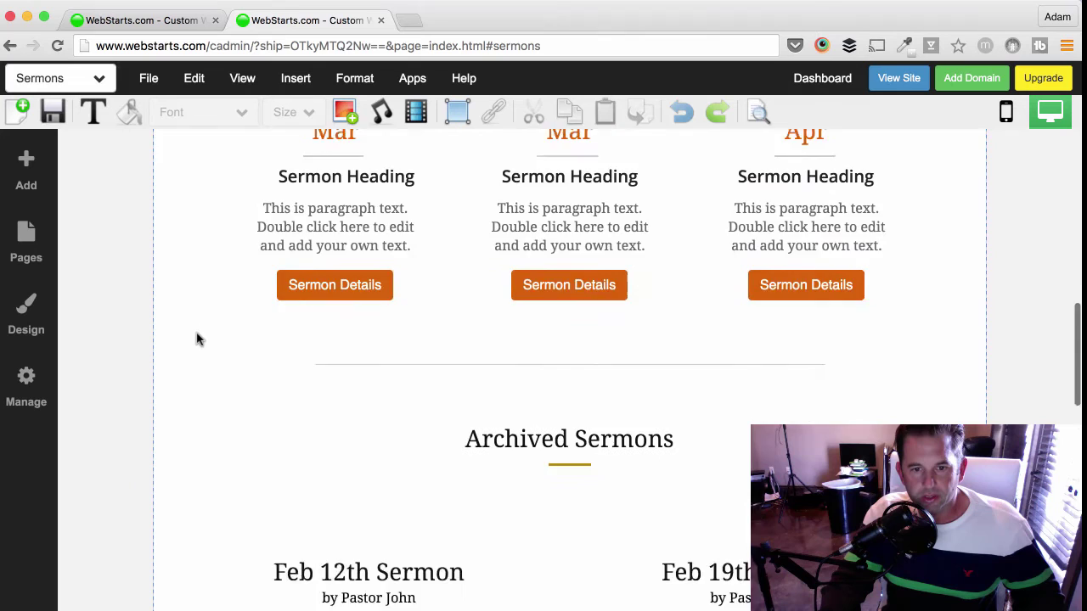
- Delete the first Feb 12th Sermon title, an audio player, both preacher bylines and the Feb 19th title
{"action": "left_click", "coordinate": [300, 289]}
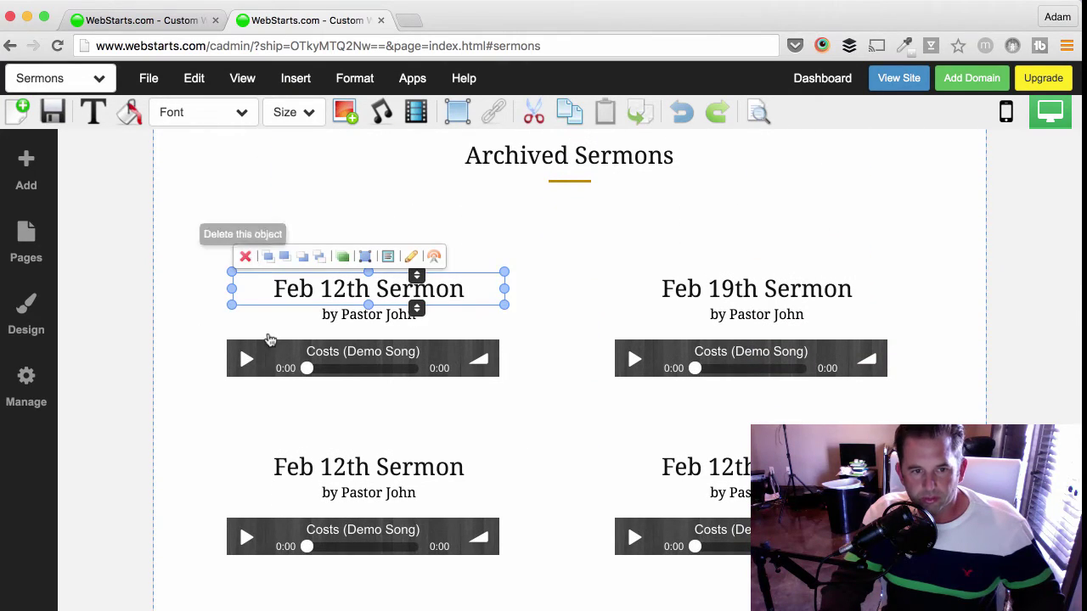
{"action": "left_click", "coordinate": [247, 253]}
{"action": "left_click", "coordinate": [234, 350]}
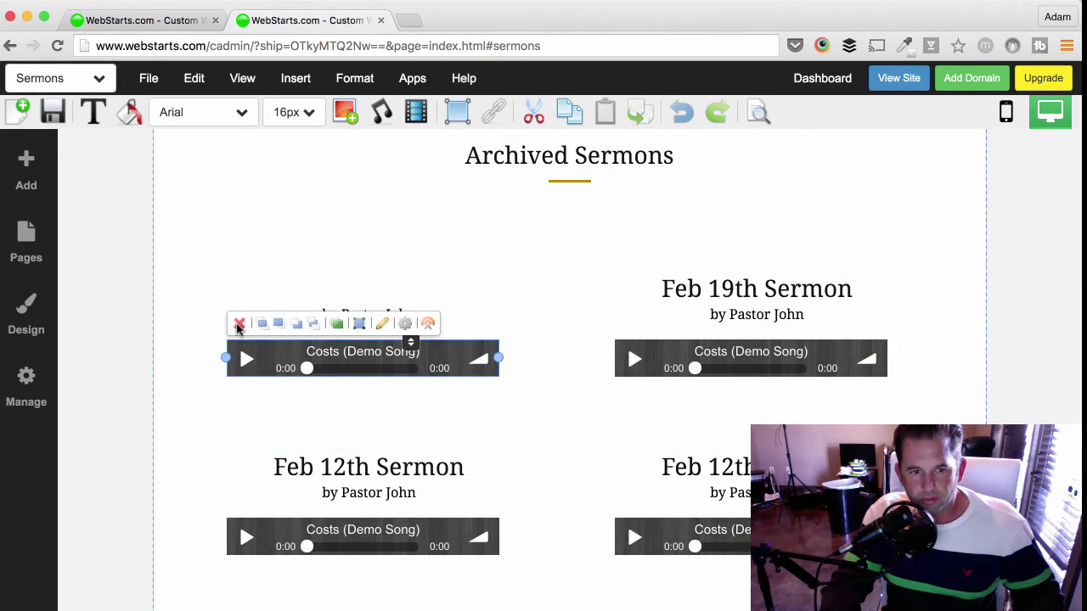
{"action": "left_click", "coordinate": [239, 325]}
{"action": "left_click", "coordinate": [322, 314]}
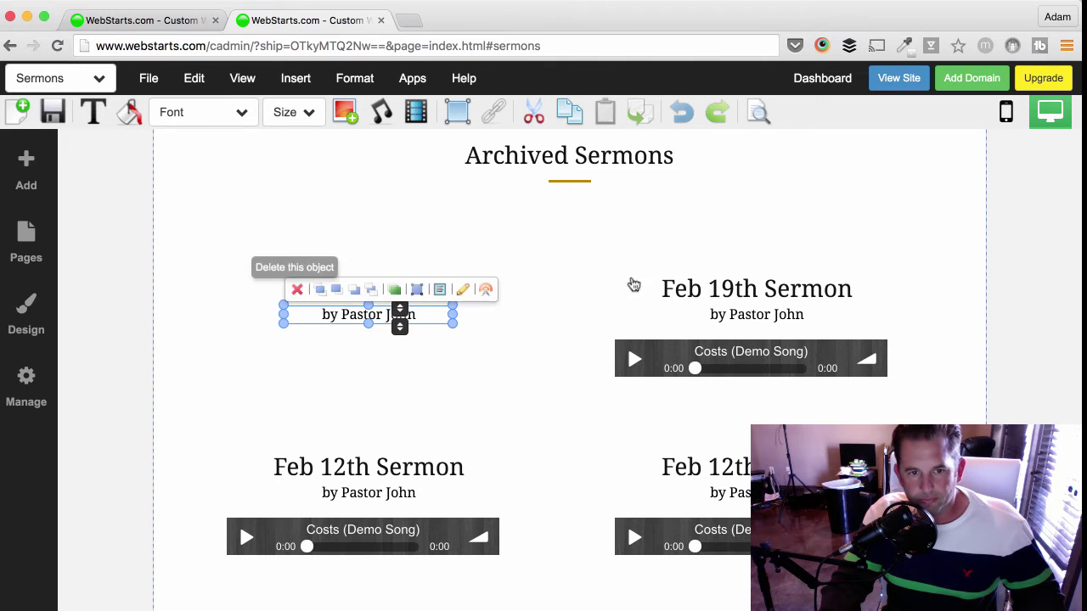
{"action": "left_click", "coordinate": [667, 287]}
{"action": "left_click", "coordinate": [634, 255]}
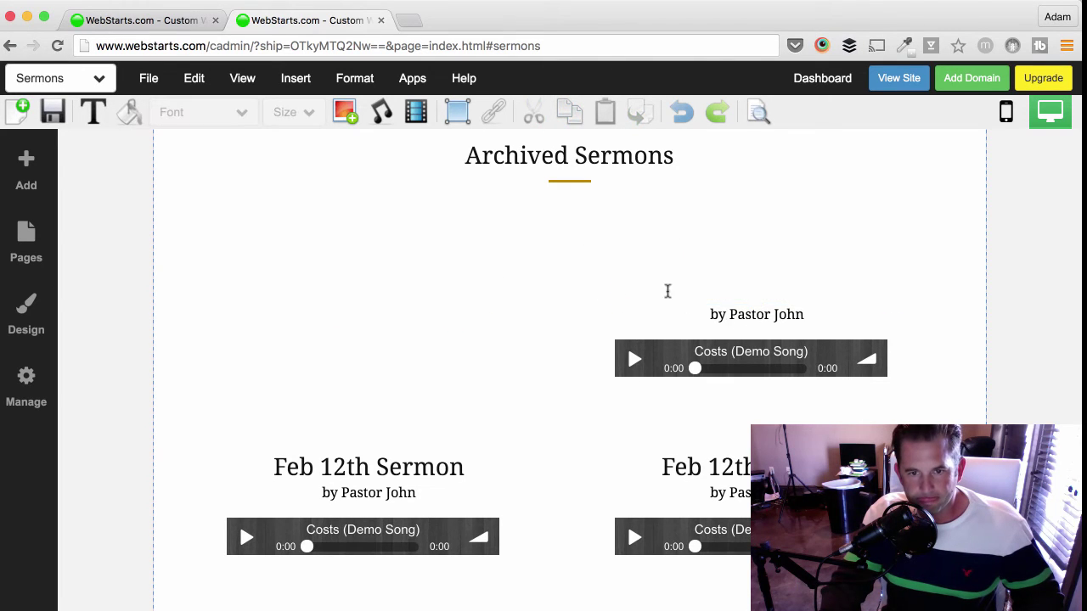
{"action": "left_click", "coordinate": [773, 314]}
{"action": "left_click", "coordinate": [684, 291]}
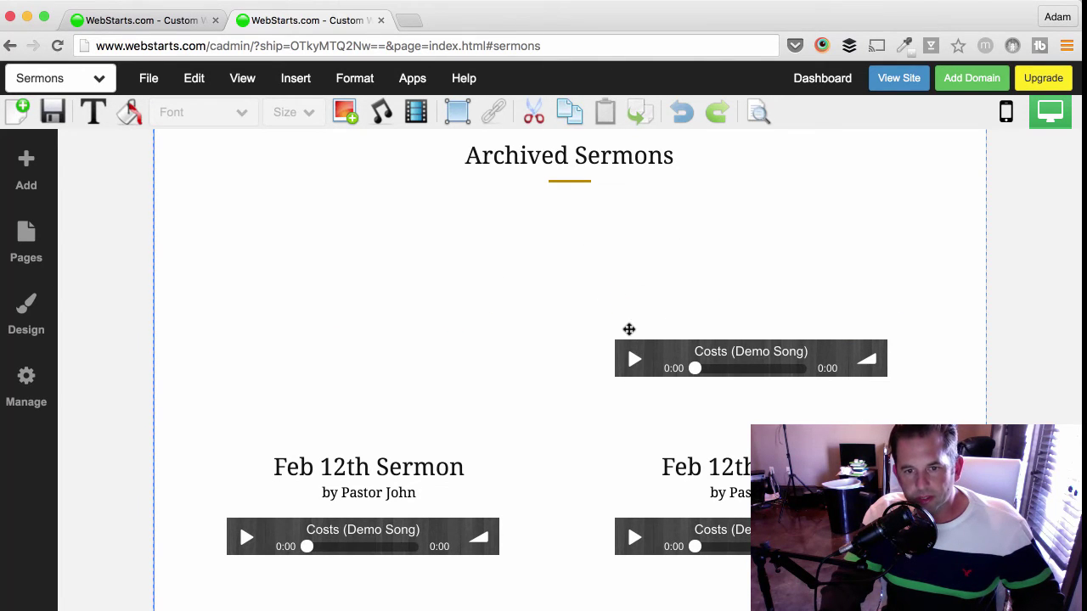
- Delete the remaining extra audio players, preacher byline and Feb 12th Sermon titles, keeping one player
{"action": "left_click", "coordinate": [629, 331]}
{"action": "left_click", "coordinate": [626, 323]}
{"action": "left_click", "coordinate": [679, 467]}
{"action": "left_click", "coordinate": [631, 438]}
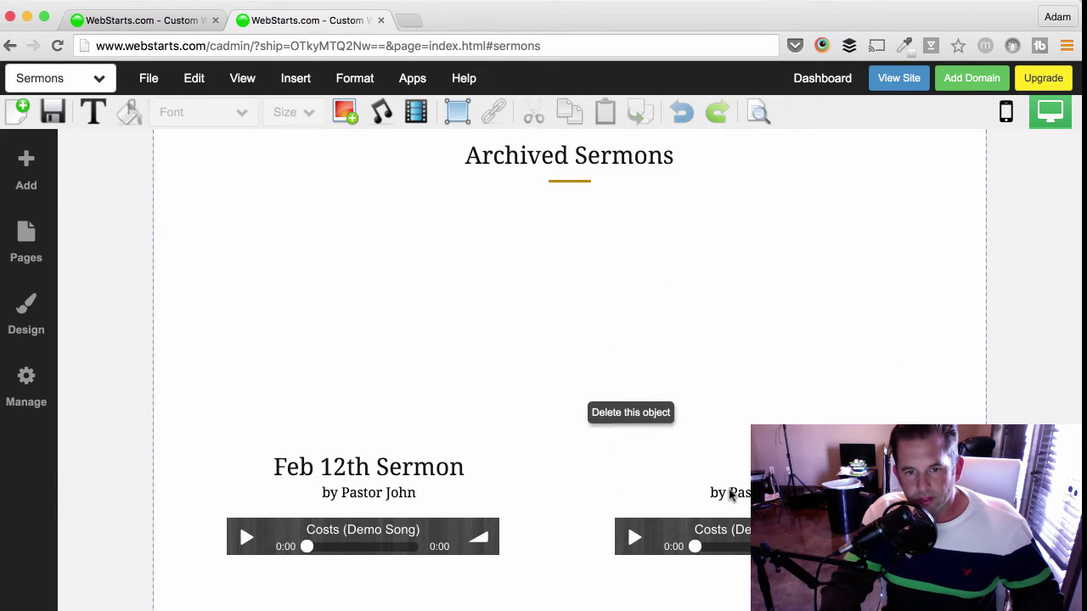
{"action": "left_click", "coordinate": [696, 473]}
{"action": "left_click", "coordinate": [684, 467]}
{"action": "left_click", "coordinate": [645, 526]}
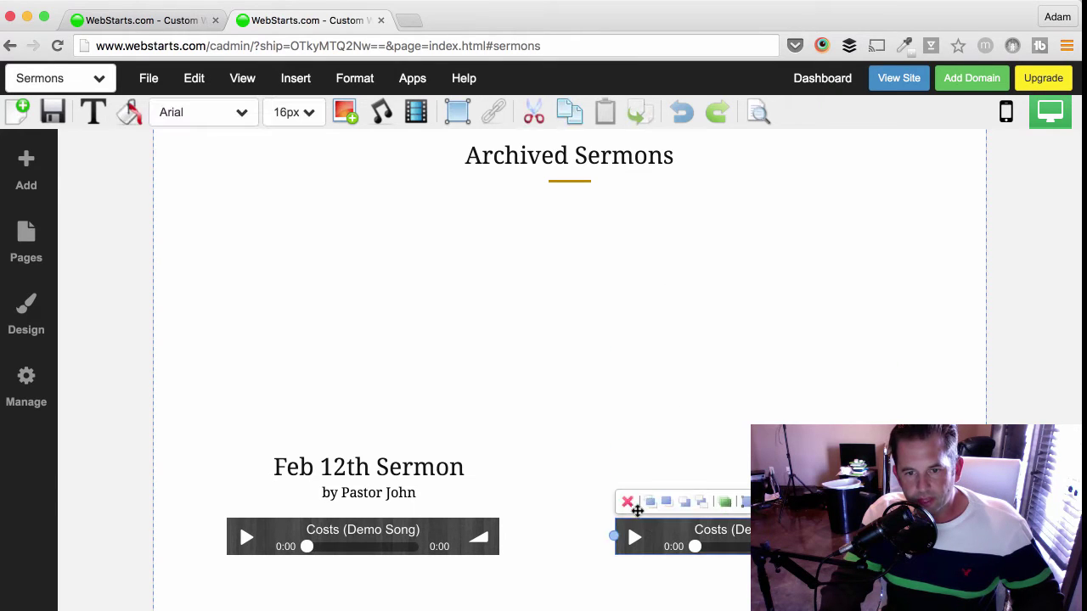
{"action": "left_click", "coordinate": [627, 502]}
{"action": "left_click", "coordinate": [281, 450]}
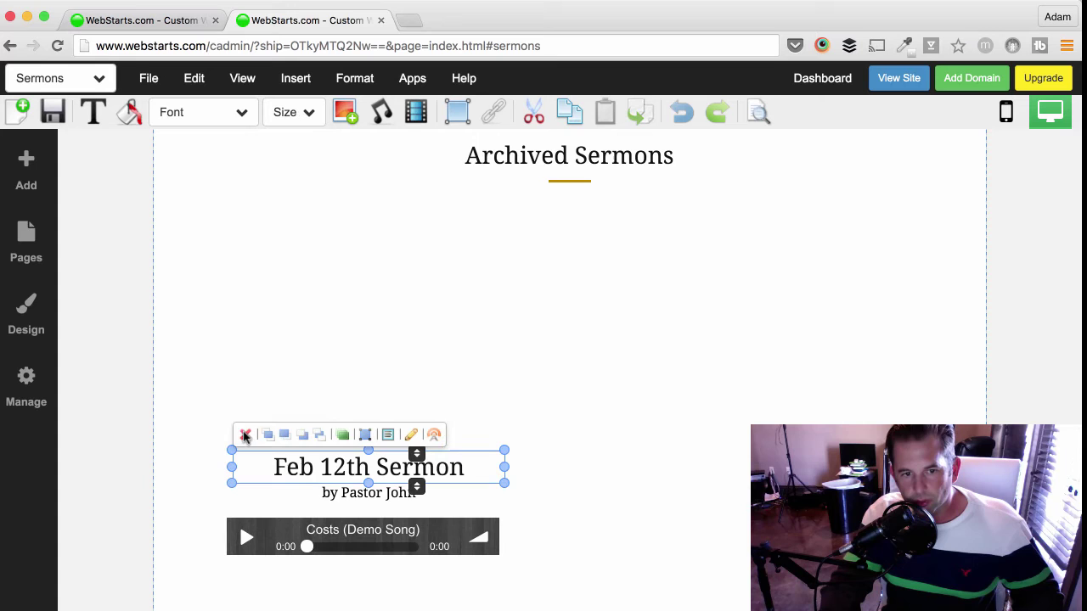
{"action": "left_click", "coordinate": [245, 435]}
- Delete the left 'by Pastor John' byline and select the remaining audio player
{"action": "left_click", "coordinate": [300, 482]}
{"action": "left_click", "coordinate": [293, 466]}
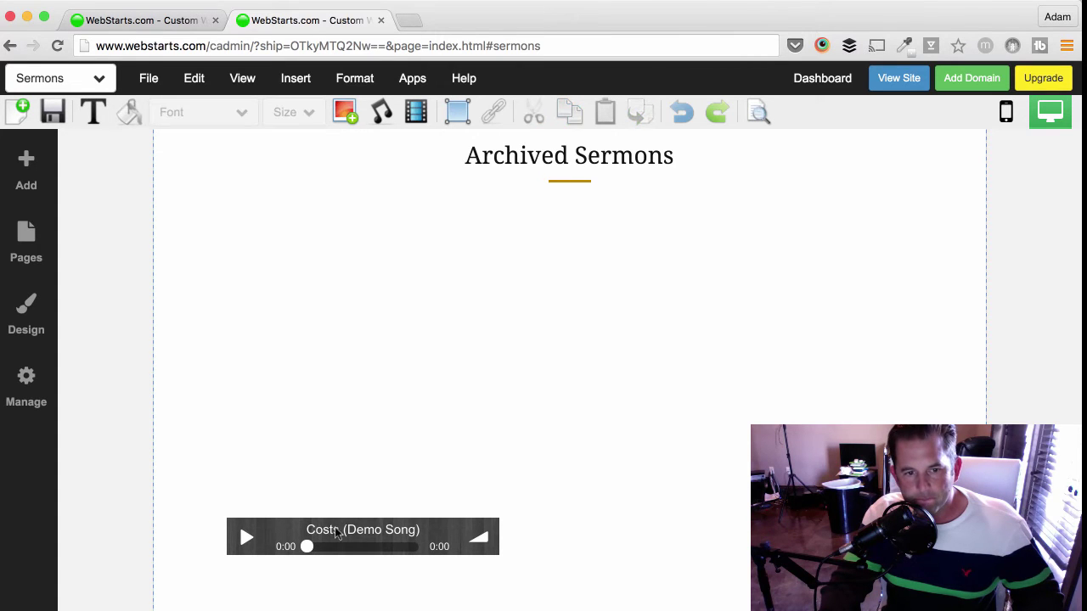
{"action": "left_click", "coordinate": [294, 520]}
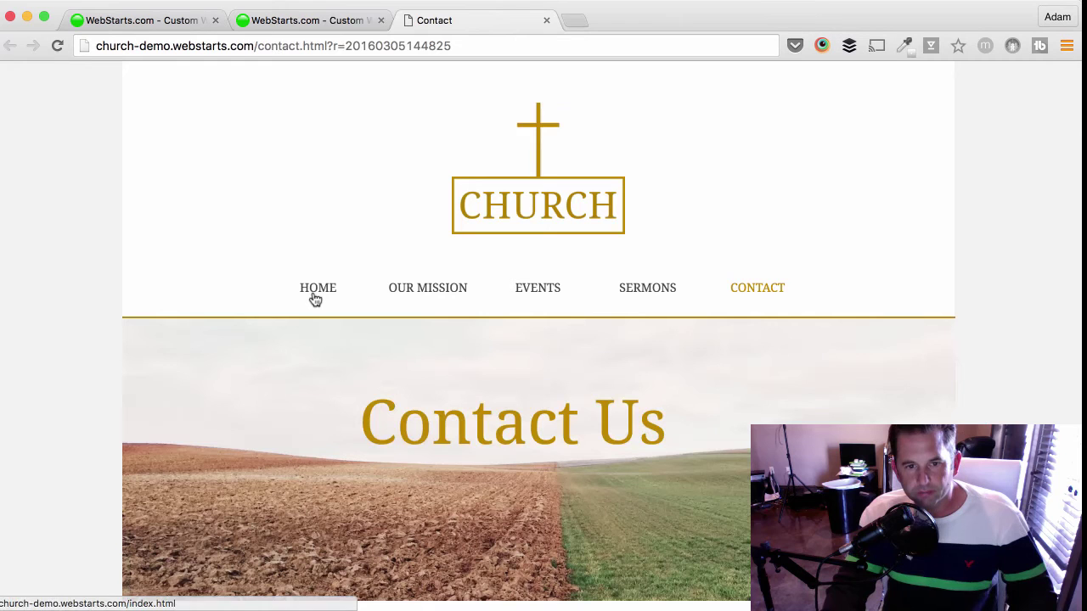
- View the live site's Home page, then its Our Mission page
{"action": "left_click", "coordinate": [313, 298]}
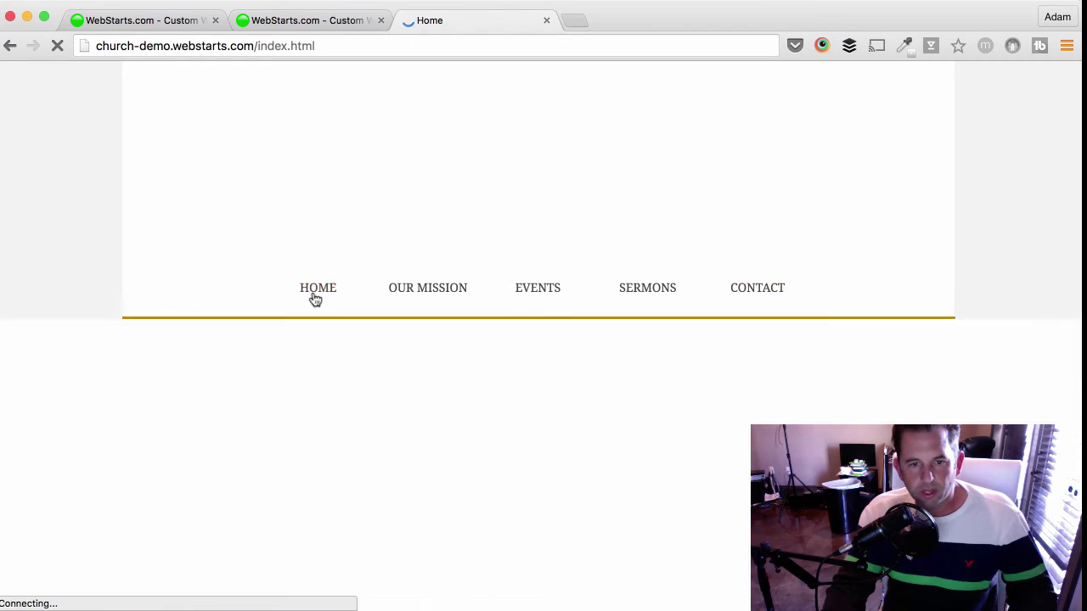
{"action": "scroll", "coordinate": [320, 303], "scroll_direction": "down", "scroll_amount": 5}
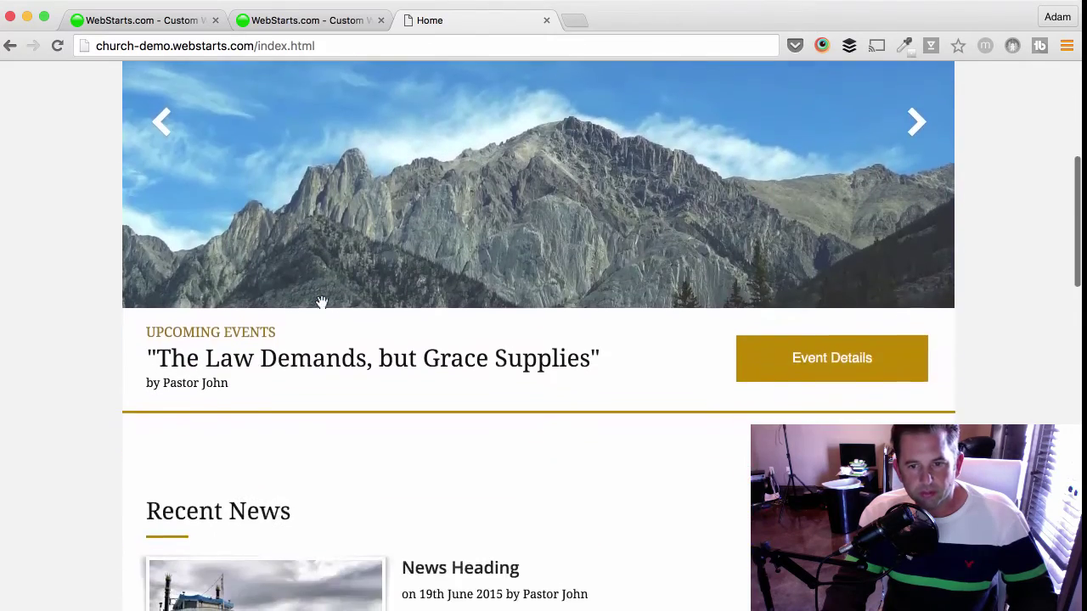
{"action": "scroll", "coordinate": [320, 301], "scroll_direction": "down", "scroll_amount": 8}
{"action": "scroll", "coordinate": [432, 203], "scroll_direction": "up", "scroll_amount": 15}
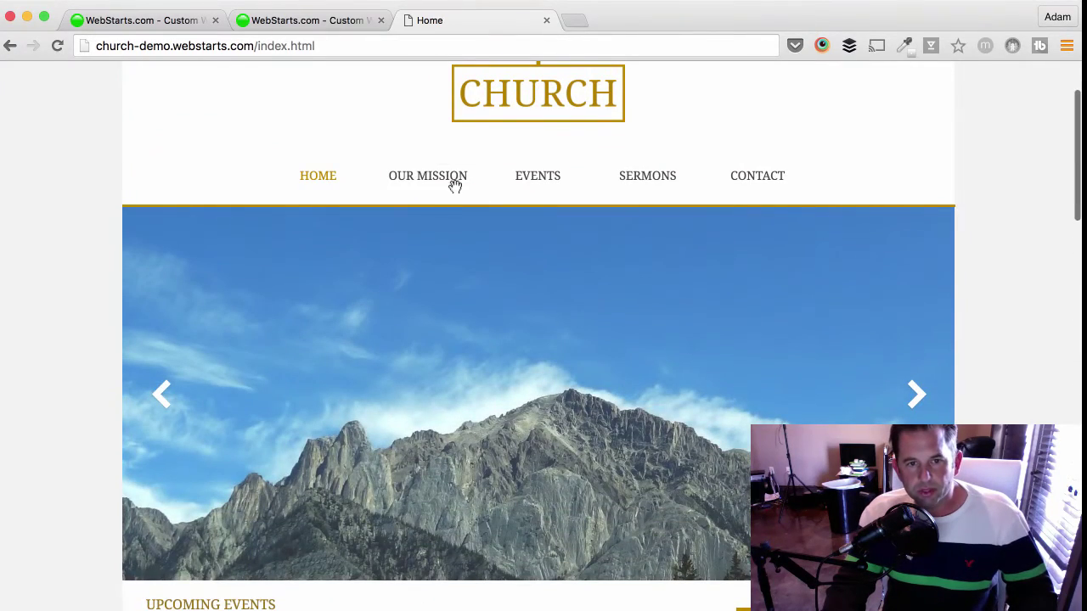
{"action": "left_click", "coordinate": [434, 201]}
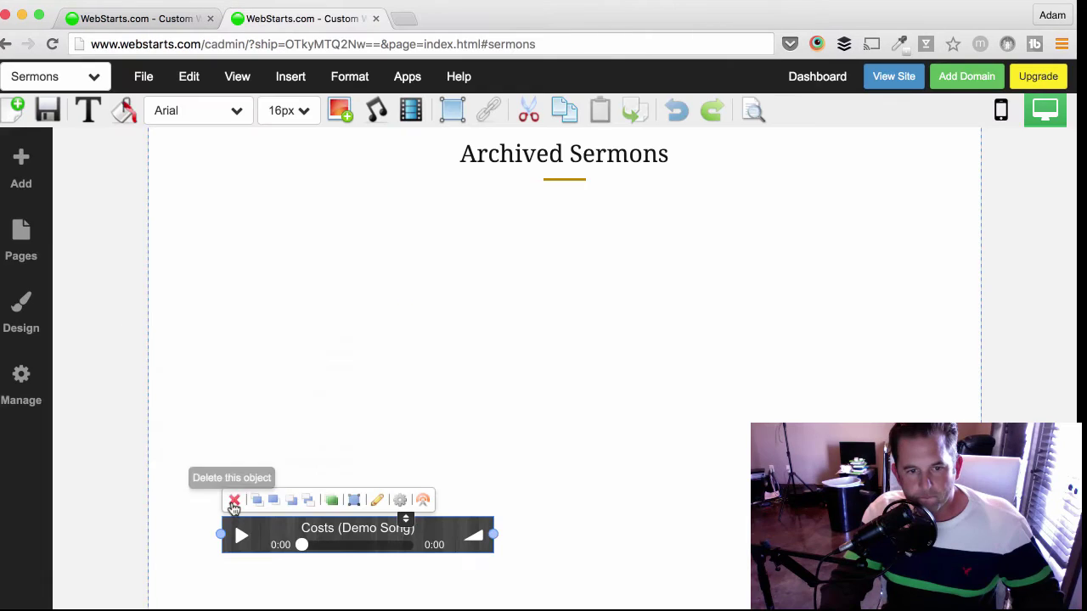
- Delete the last audio player and start adding a new audio playlist
{"action": "left_click", "coordinate": [234, 501]}
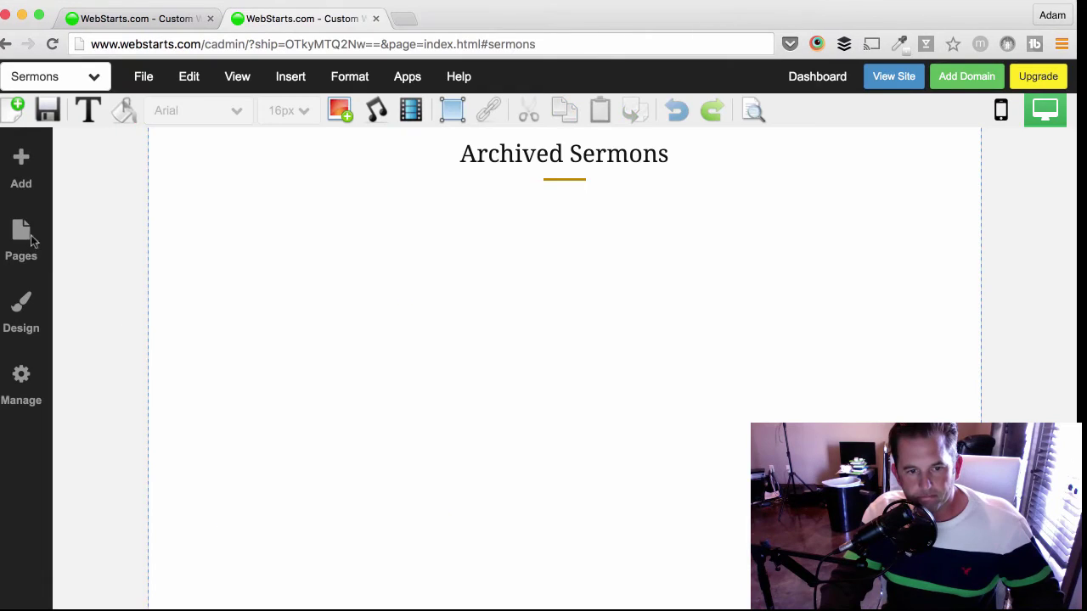
{"action": "left_click", "coordinate": [22, 174]}
{"action": "scroll", "coordinate": [165, 374], "scroll_direction": "down", "scroll_amount": 3}
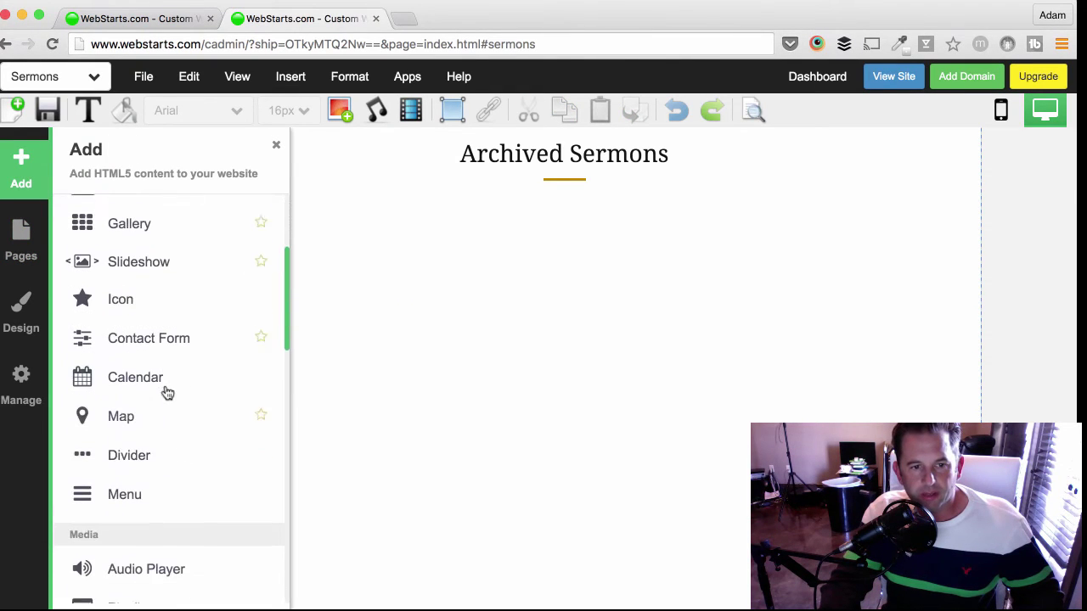
{"action": "scroll", "coordinate": [167, 392], "scroll_direction": "down", "scroll_amount": 5}
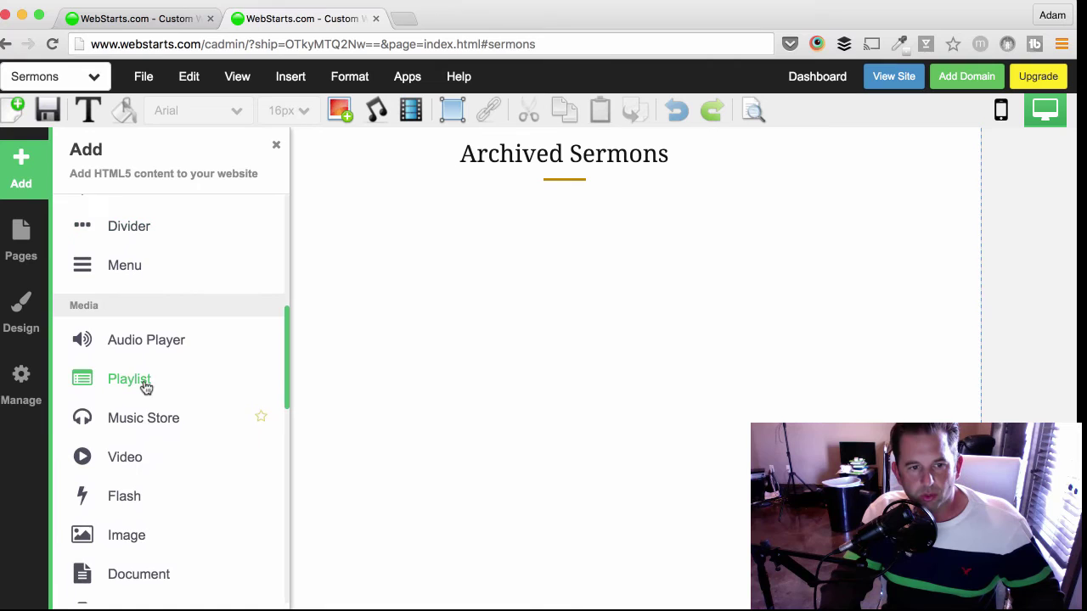
{"action": "left_click", "coordinate": [129, 378]}
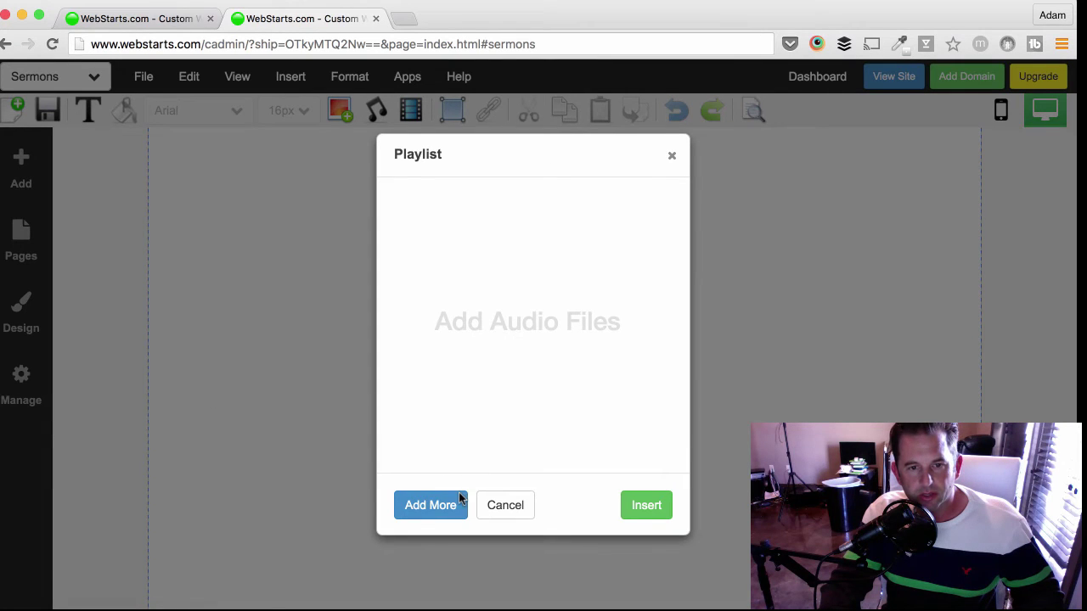
- Add the first and third audio files from My Music to the playlist
{"action": "left_click", "coordinate": [443, 525]}
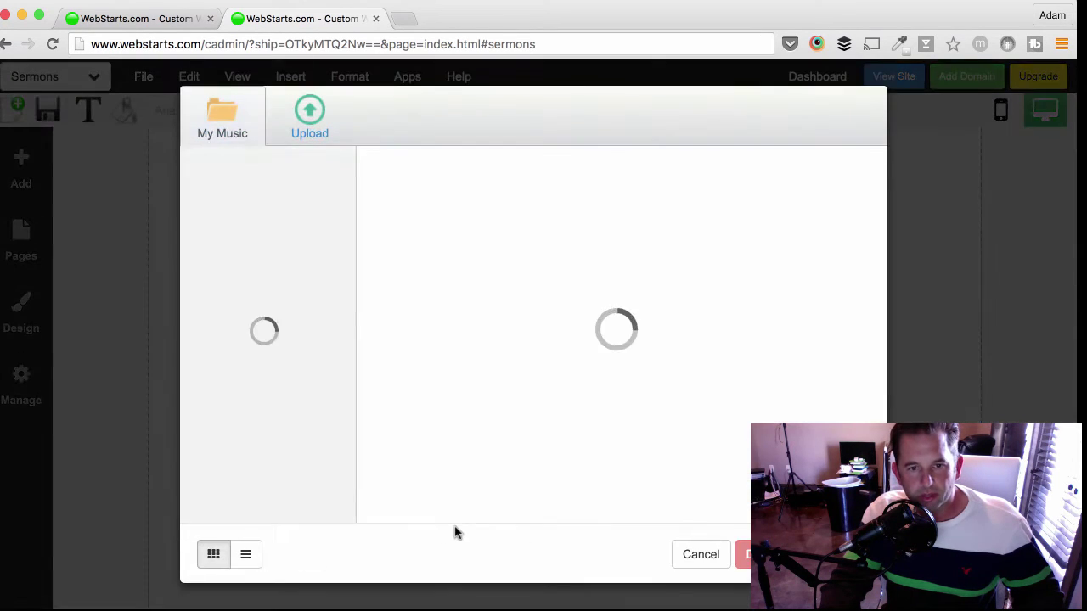
{"action": "left_click", "coordinate": [420, 207]}
{"action": "left_click", "coordinate": [642, 213]}
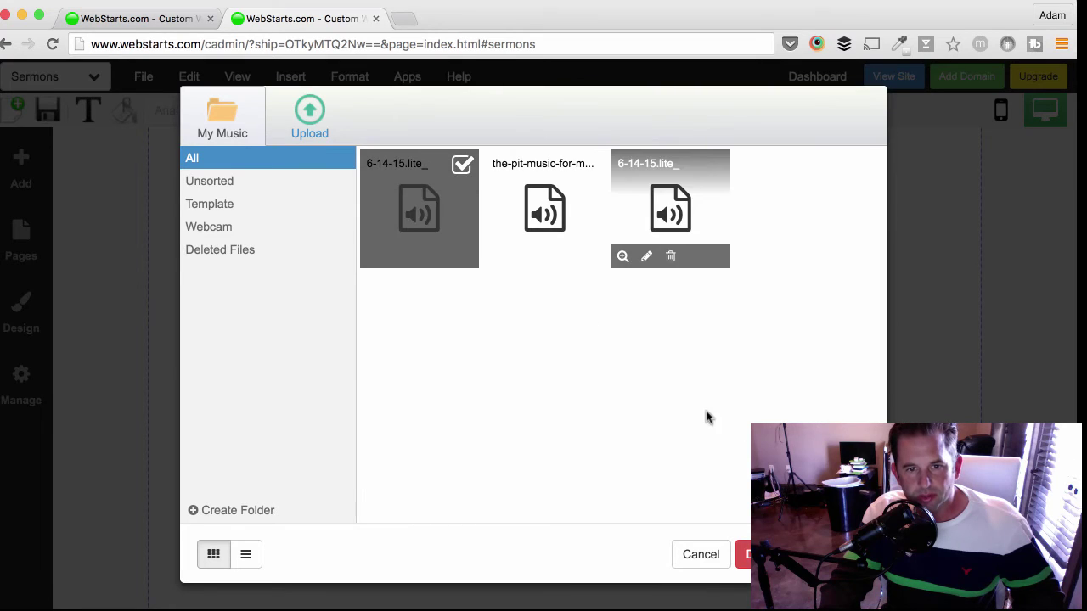
{"action": "left_click", "coordinate": [759, 555]}
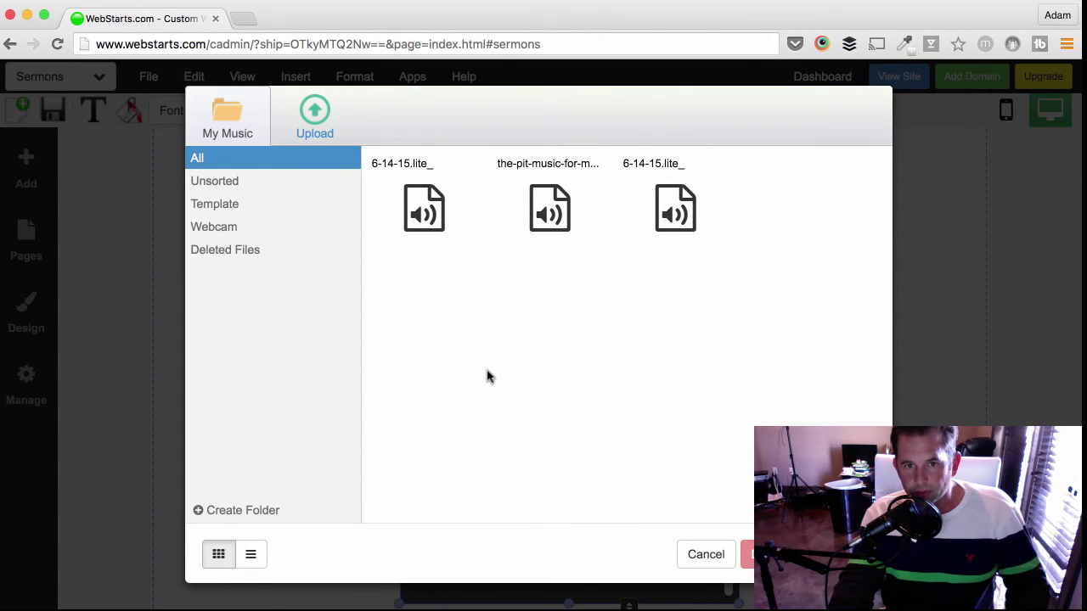
- Abandon an audio upload from the Movies folder, then choose the wheat field photo for track one
{"action": "left_click", "coordinate": [305, 111]}
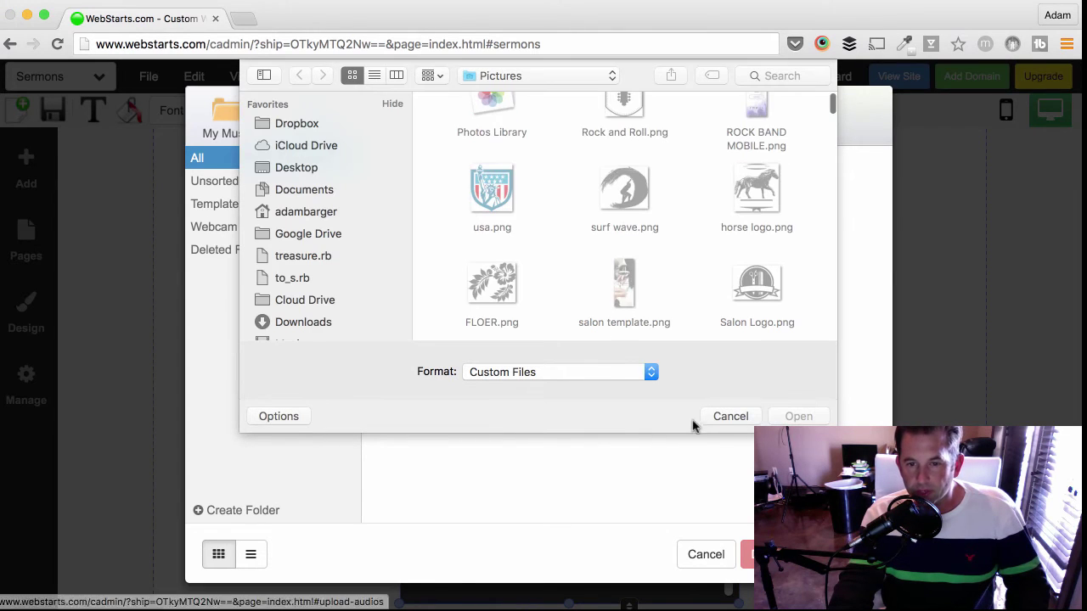
{"action": "scroll", "coordinate": [311, 315], "scroll_direction": "down", "scroll_amount": 3}
{"action": "left_click", "coordinate": [314, 295]}
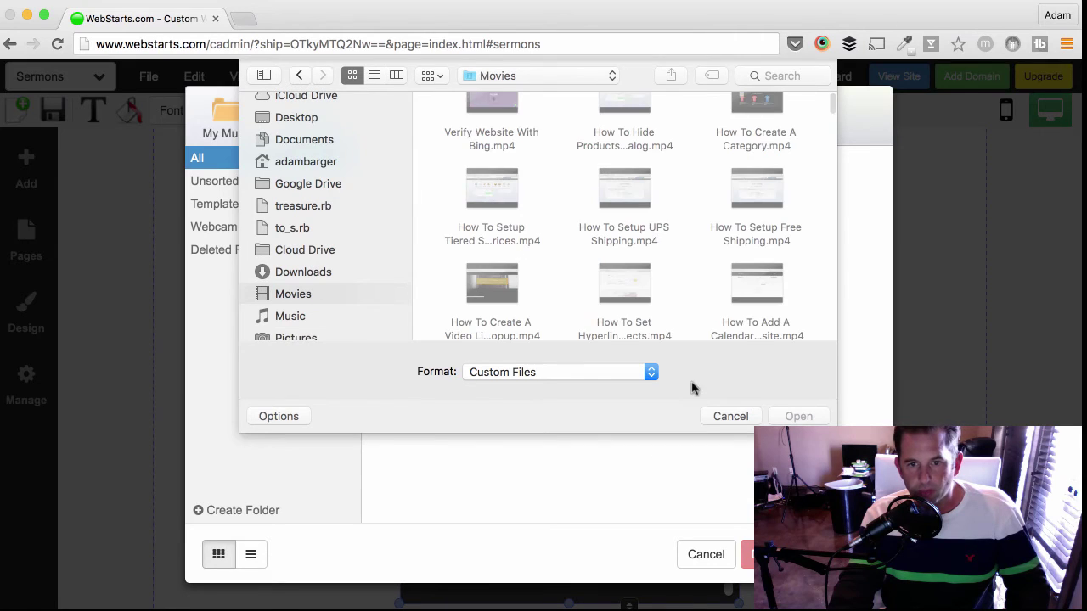
{"action": "left_click", "coordinate": [723, 416]}
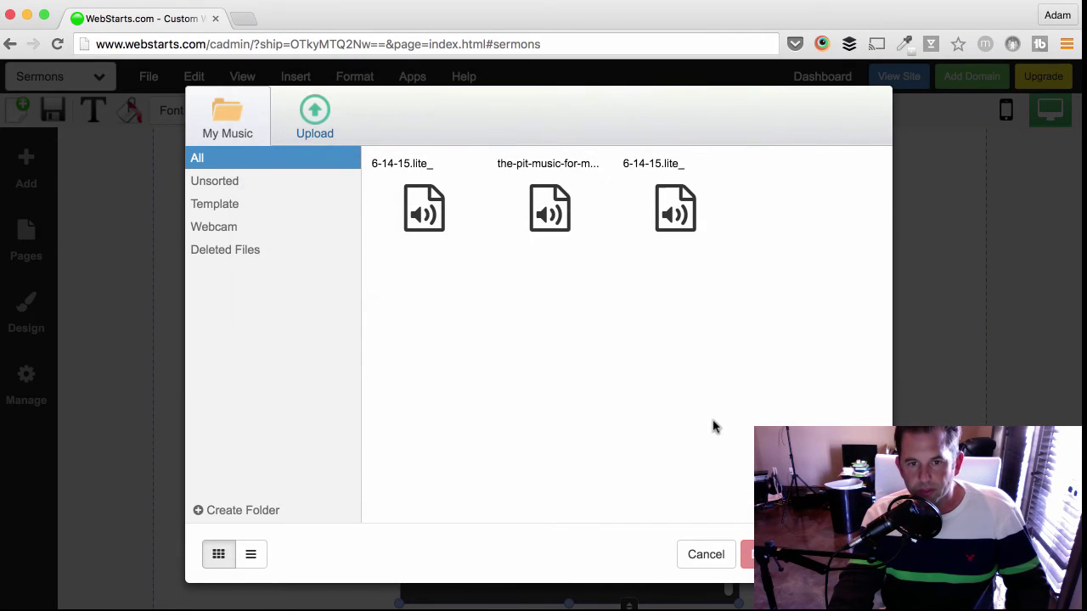
{"action": "mouse_move", "coordinate": [669, 267]}
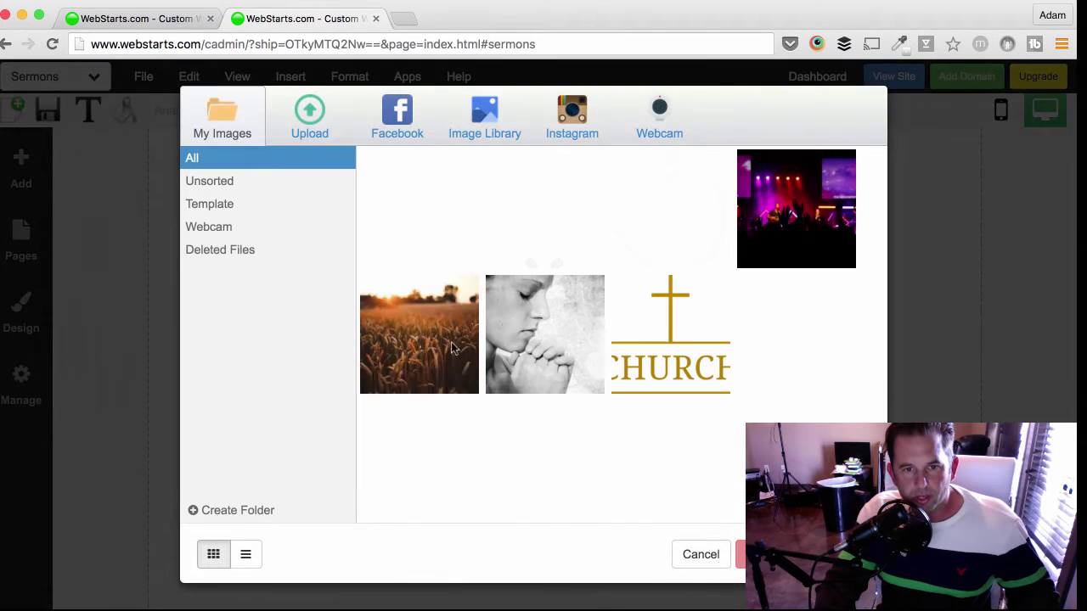
{"action": "left_click", "coordinate": [422, 350]}
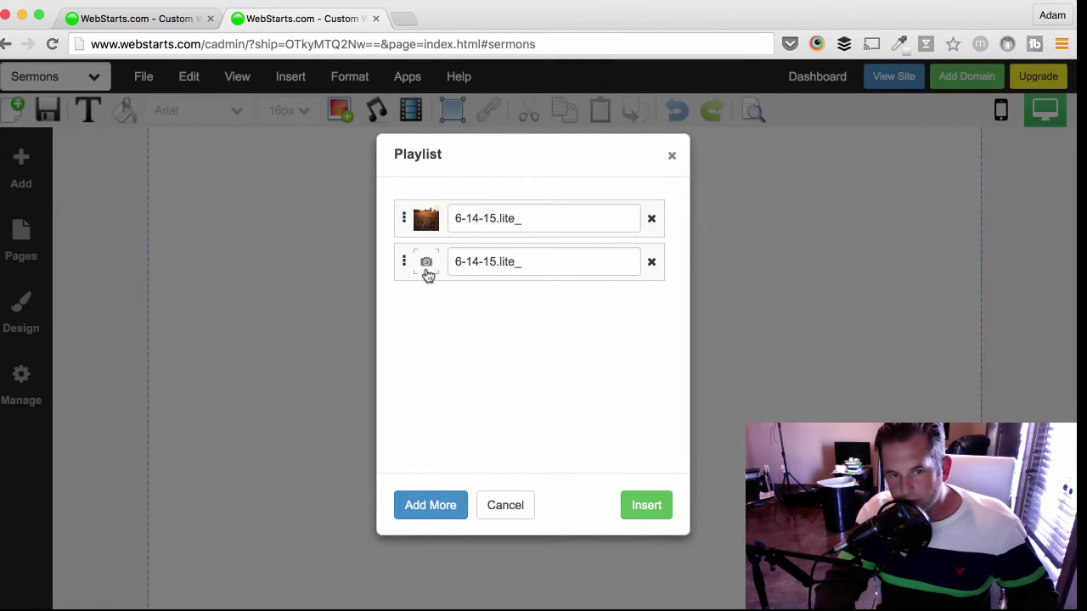
- Give the second playlist track the concert photo
{"action": "left_click", "coordinate": [425, 265]}
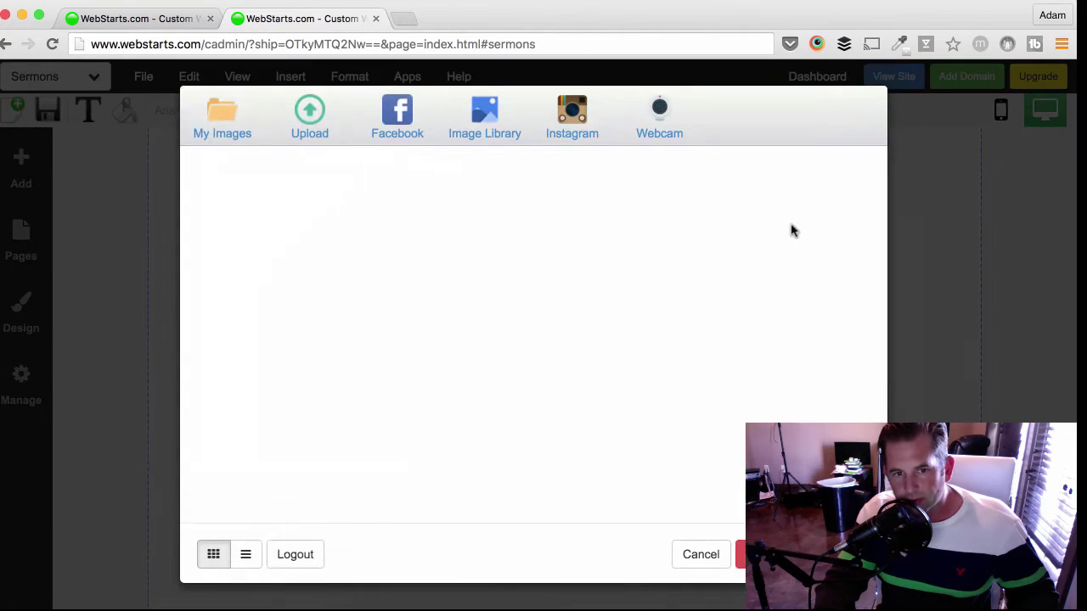
{"action": "left_click", "coordinate": [791, 225]}
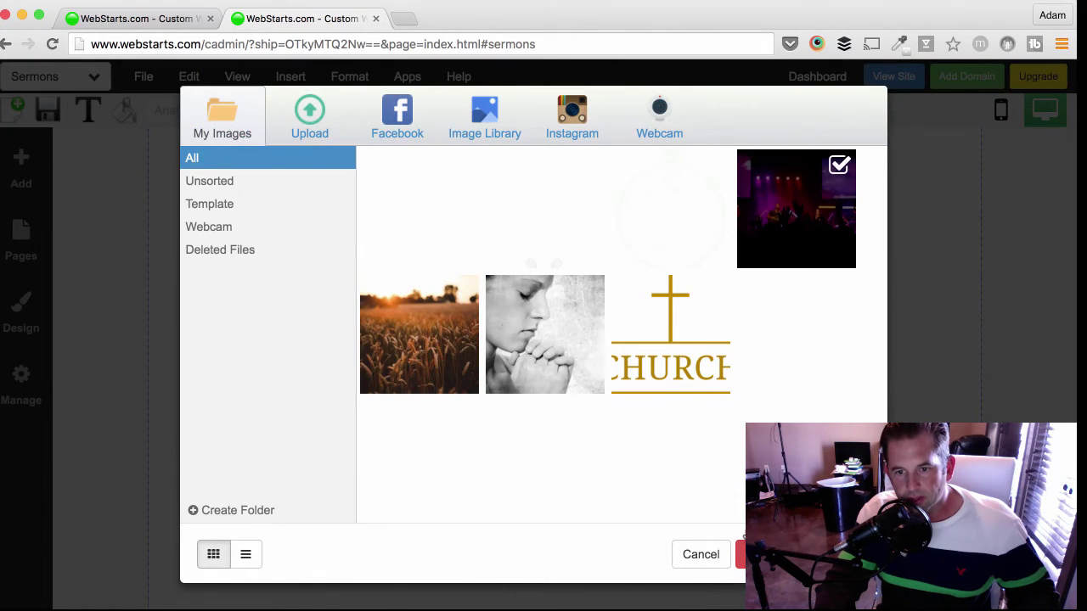
{"action": "left_click", "coordinate": [759, 554]}
- Rename the first track 'Harvest' and start titling the second 'Worship'
{"action": "triple_click", "coordinate": [521, 220]}
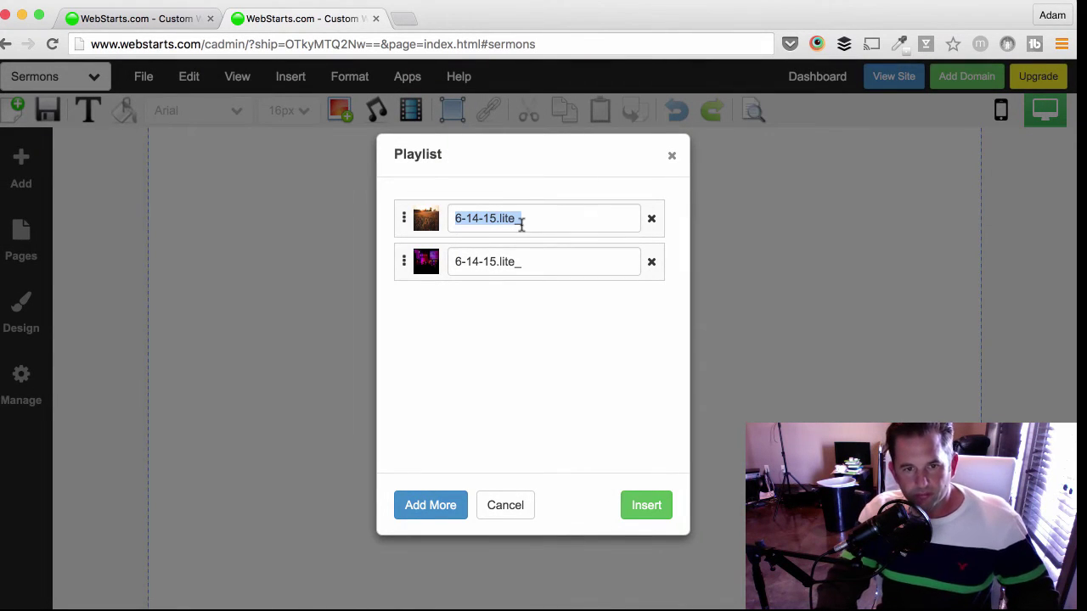
{"action": "type", "text": "Harvest"}
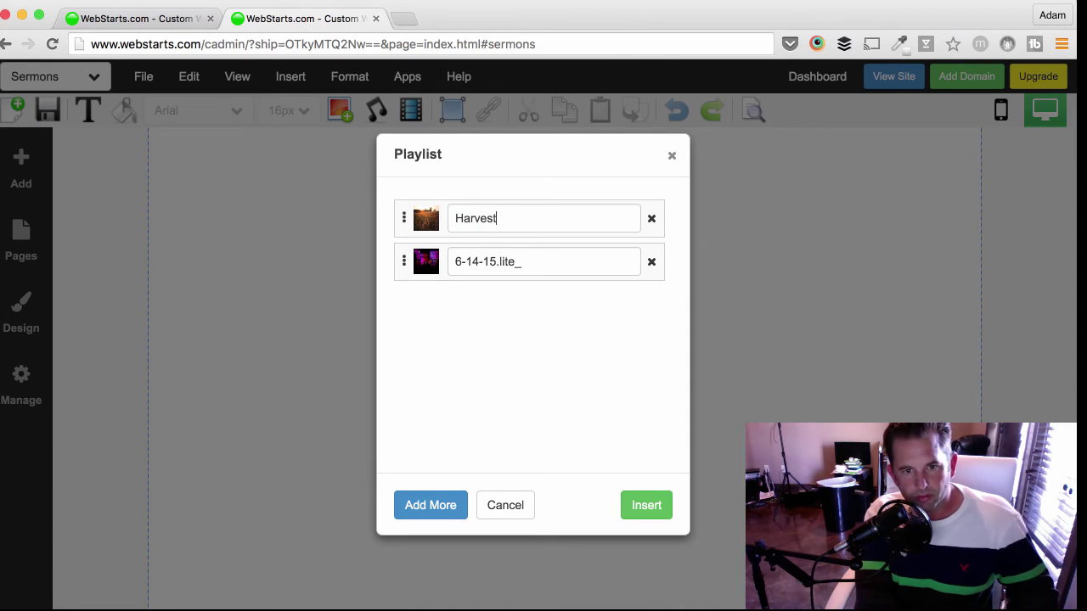
{"action": "key", "text": "Tab"}
{"action": "type", "text": "Worz"}
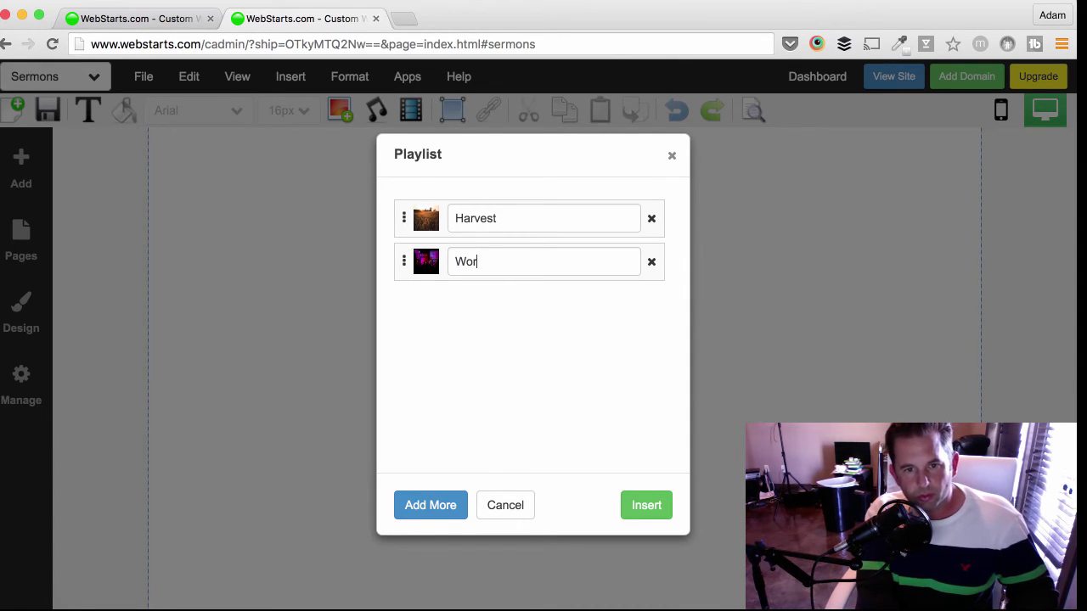
- Insert the playlist player, remove its extra copy, and nudge it right
{"action": "left_click", "coordinate": [651, 512]}
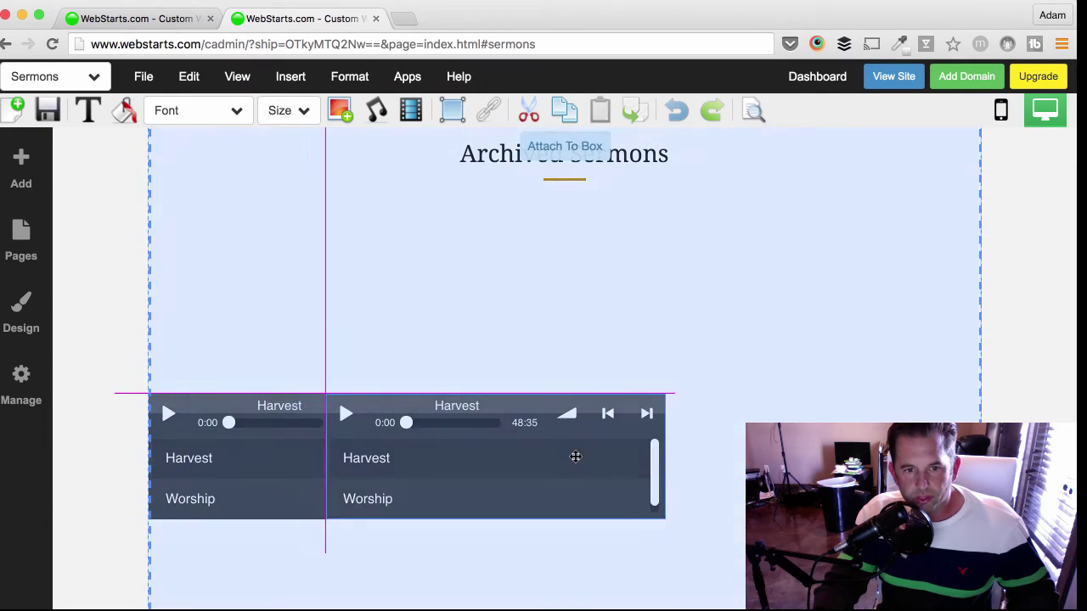
{"action": "left_click", "coordinate": [577, 456]}
{"action": "left_click", "coordinate": [359, 379]}
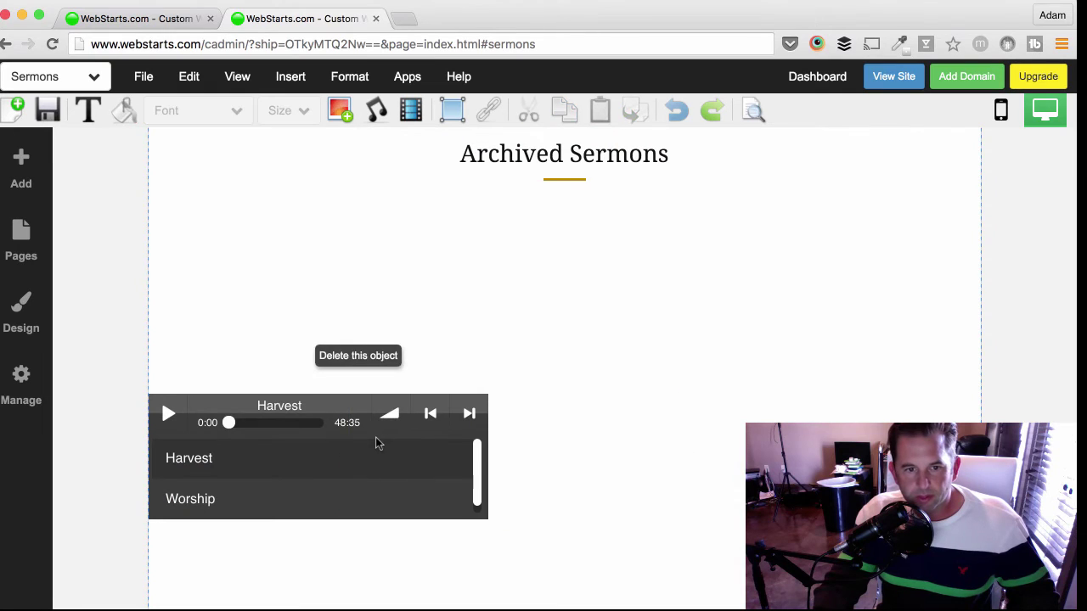
{"action": "left_click", "coordinate": [378, 443]}
{"action": "left_click_drag", "start_coordinate": [354, 458], "coordinate": [590, 340]}
- Show a cover image on the player, centre it under the heading, and save the page
{"action": "left_click", "coordinate": [573, 247]}
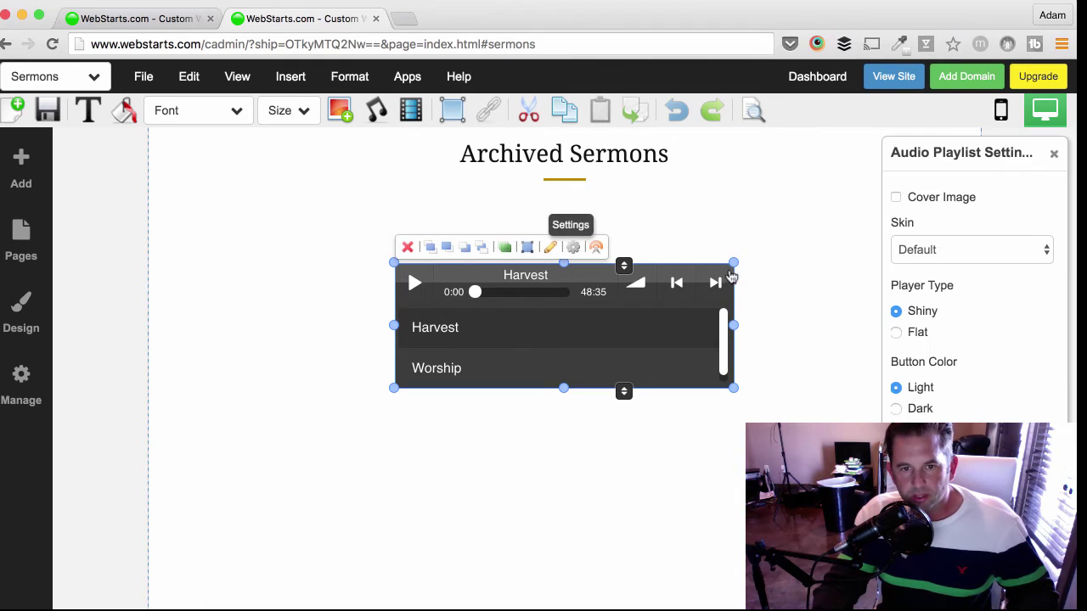
{"action": "left_click", "coordinate": [897, 198]}
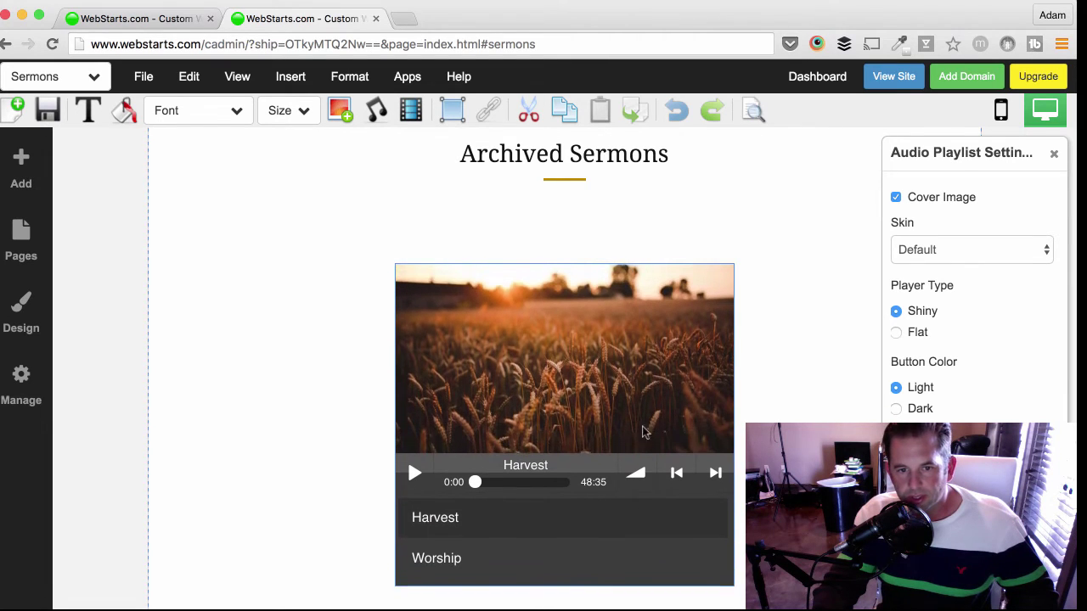
{"action": "left_click_drag", "start_coordinate": [648, 340], "coordinate": [811, 313]}
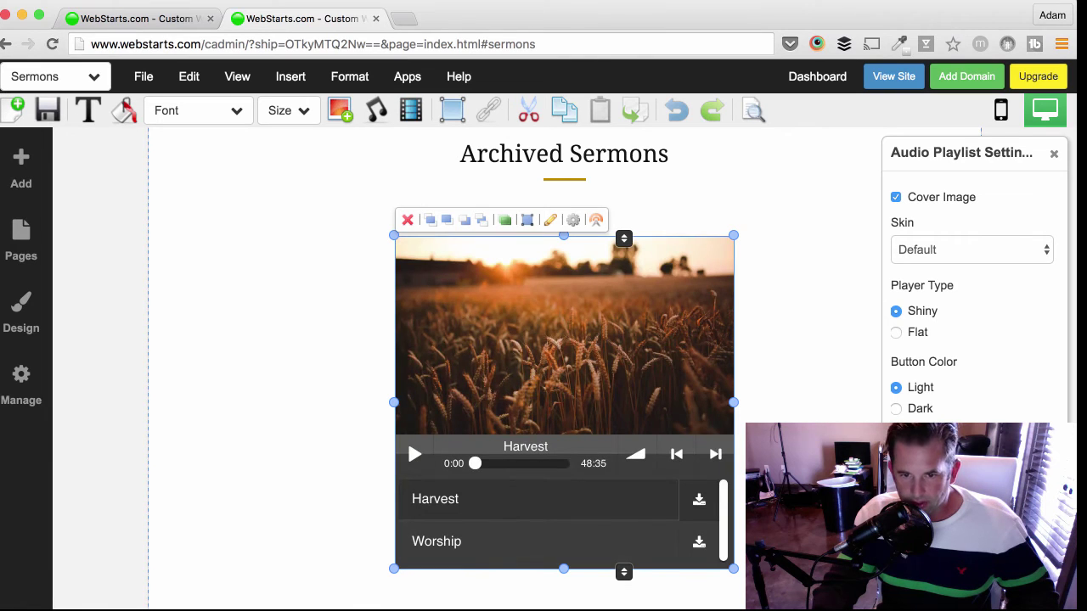
{"action": "key", "text": "Escape"}
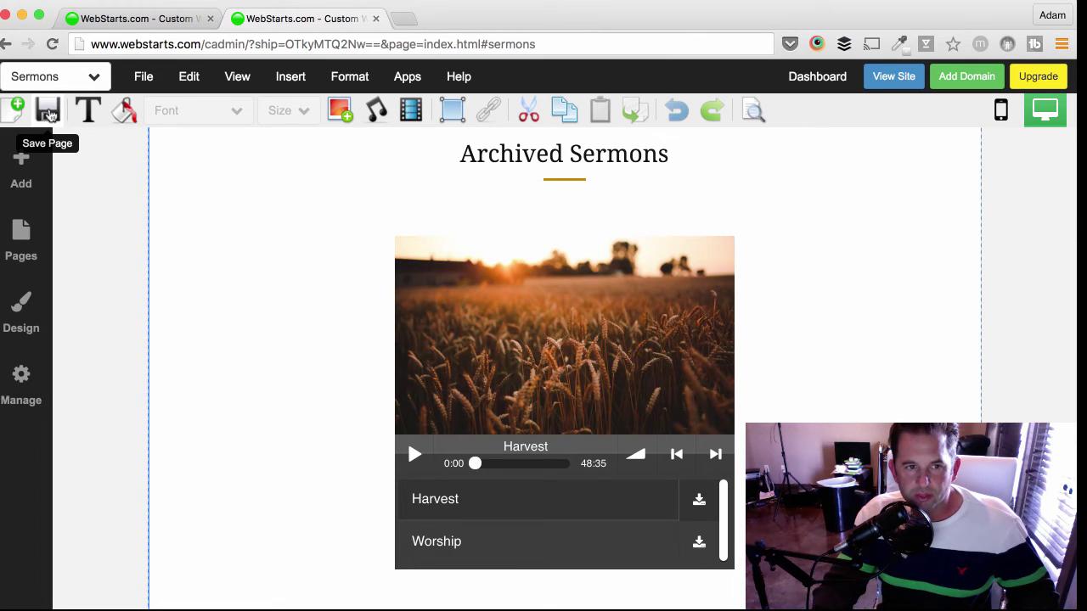
{"action": "left_click", "coordinate": [49, 112]}
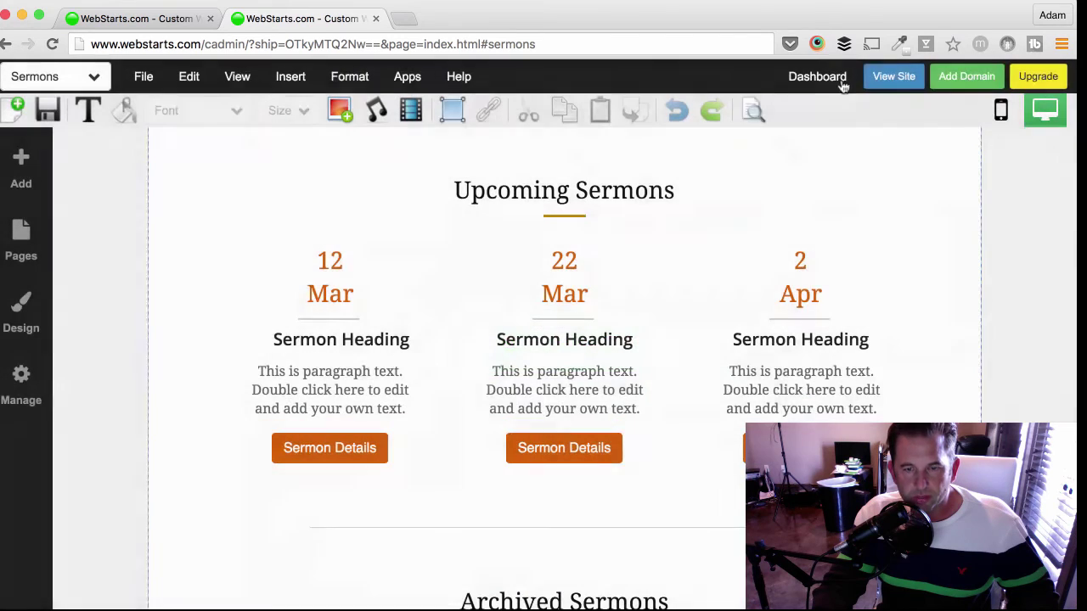
- Switch to editing the About page
{"action": "left_click", "coordinate": [894, 76]}
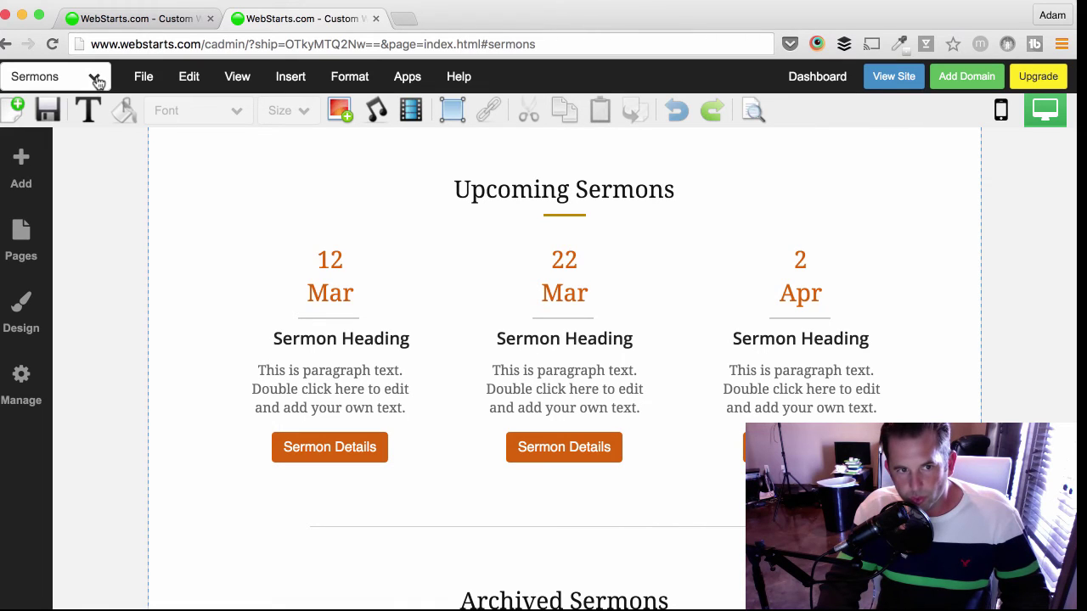
{"action": "left_click", "coordinate": [94, 79]}
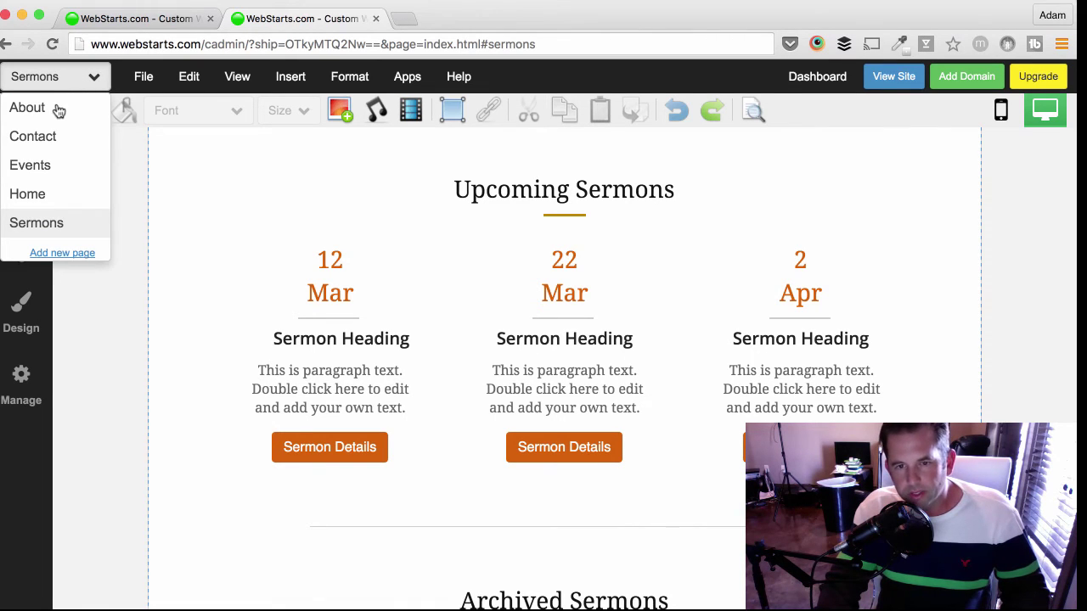
{"action": "left_click", "coordinate": [27, 107]}
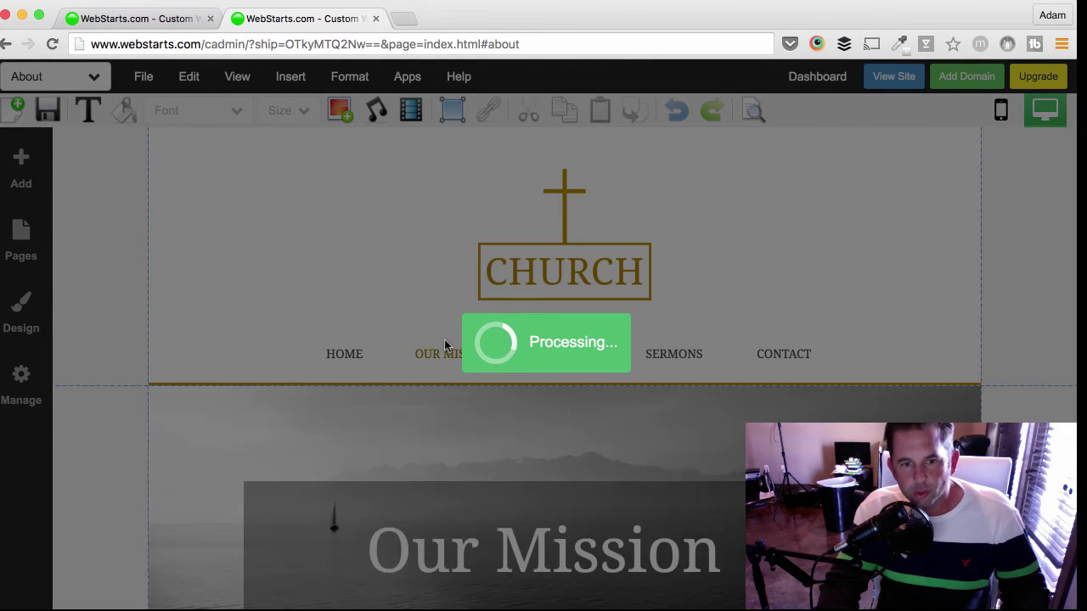
- Delete the orange 'Have A Question? Send Us A Message' section
{"action": "scroll", "coordinate": [444, 343], "scroll_direction": "down", "scroll_amount": 5}
{"action": "scroll", "coordinate": [447, 347], "scroll_direction": "down", "scroll_amount": 10}
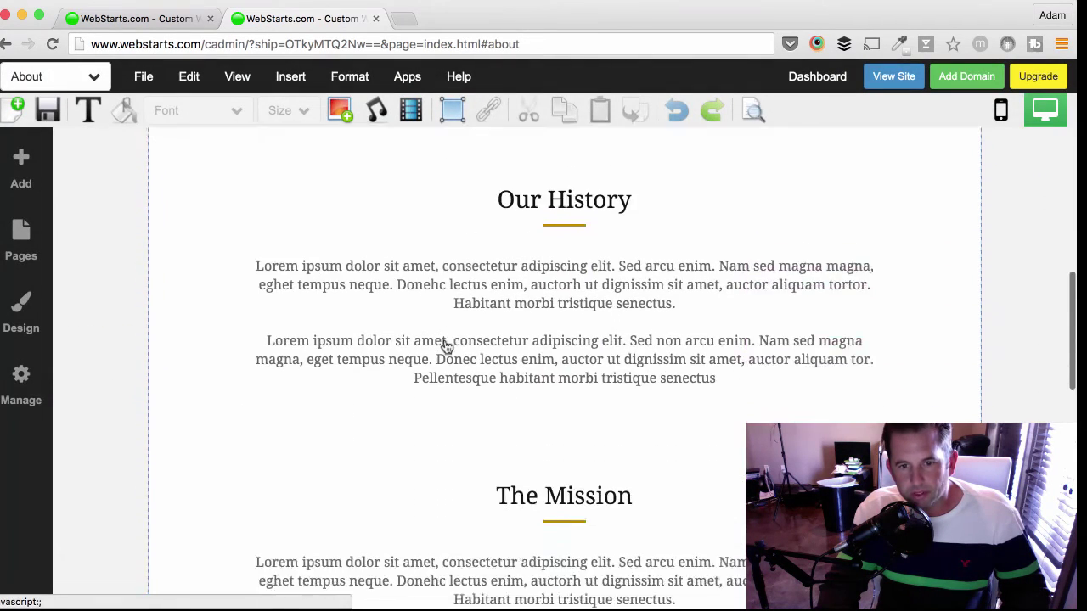
{"action": "scroll", "coordinate": [447, 347], "scroll_direction": "down", "scroll_amount": 1}
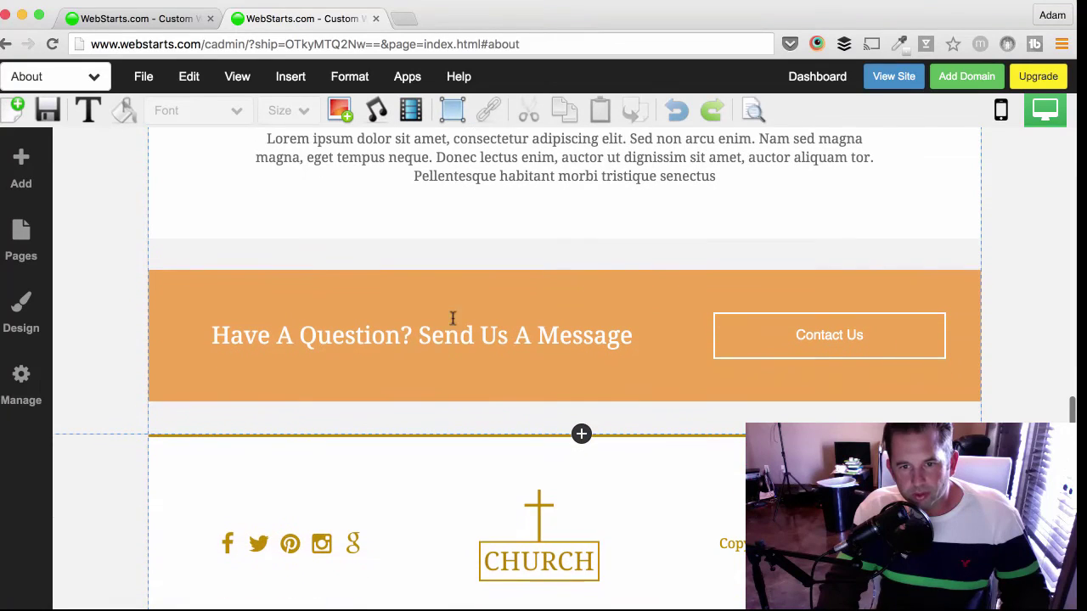
{"action": "left_click", "coordinate": [444, 338]}
{"action": "left_click", "coordinate": [213, 314]}
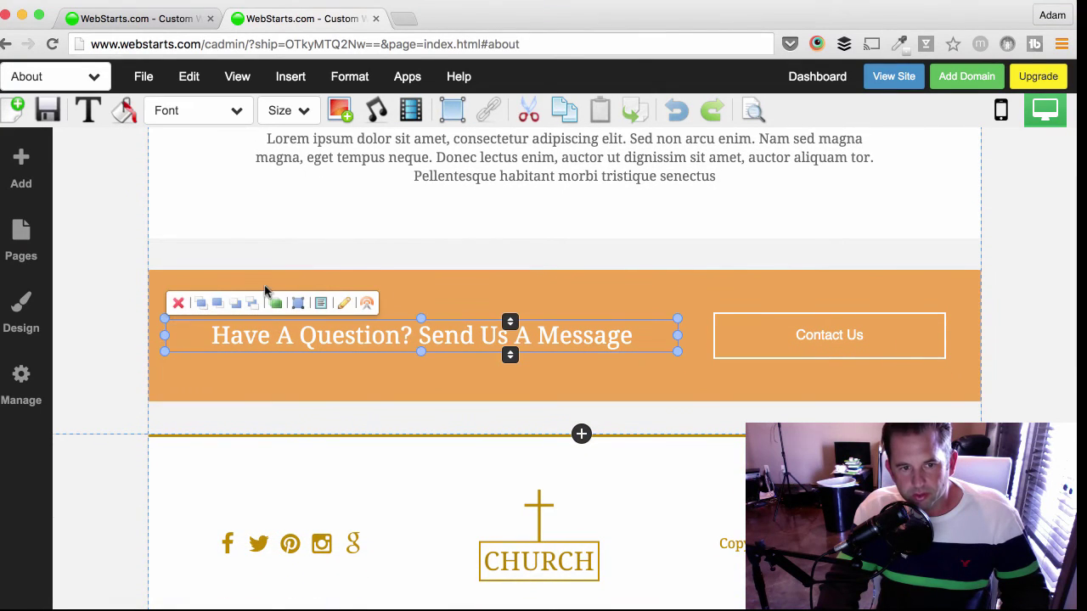
{"action": "left_click", "coordinate": [167, 271]}
{"action": "left_click", "coordinate": [161, 254]}
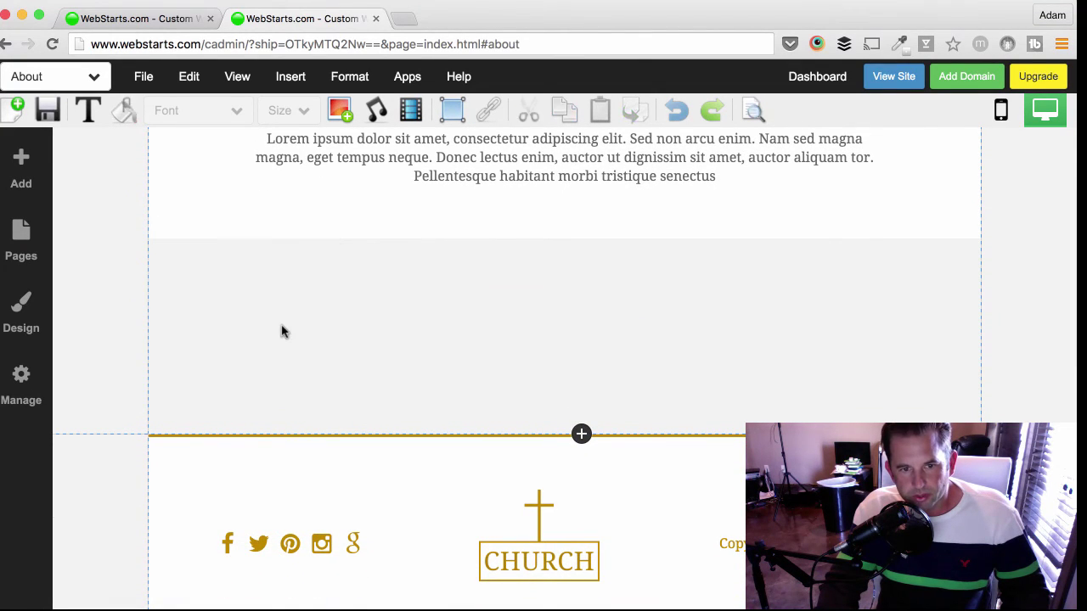
- Start a new contact form from the Add menu
{"action": "scroll", "coordinate": [286, 332], "scroll_direction": "up", "scroll_amount": 3}
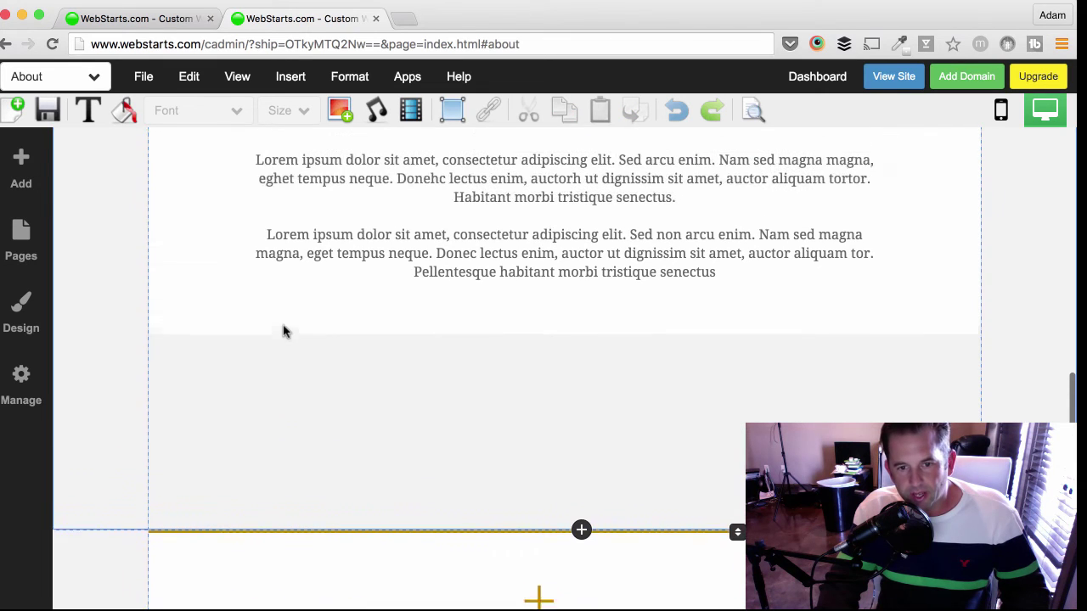
{"action": "scroll", "coordinate": [292, 332], "scroll_direction": "down", "scroll_amount": 1}
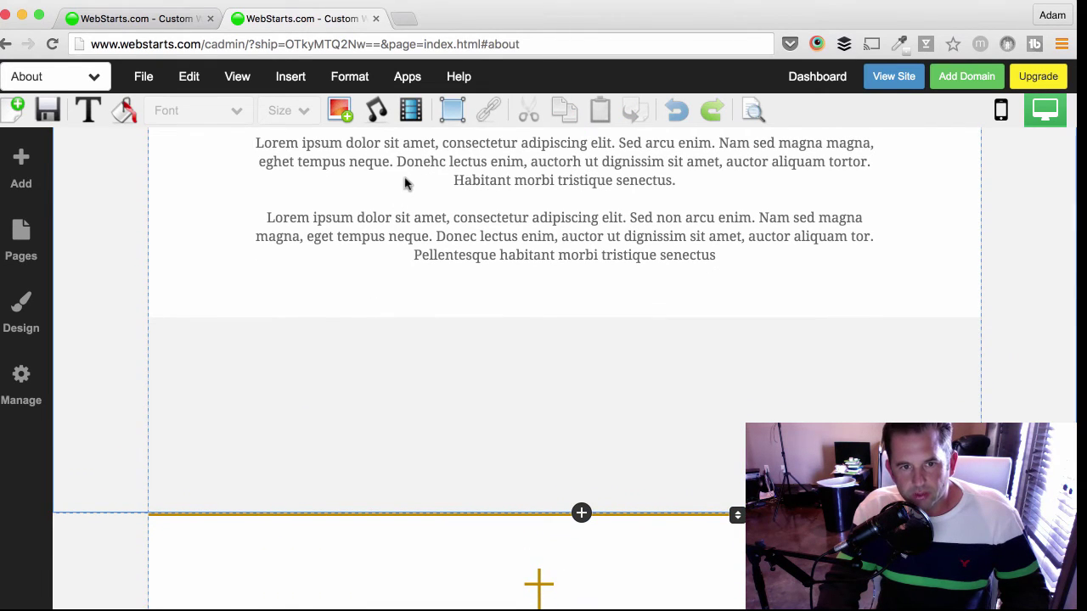
{"action": "left_click", "coordinate": [33, 169]}
{"action": "scroll", "coordinate": [142, 260], "scroll_direction": "down", "scroll_amount": 5}
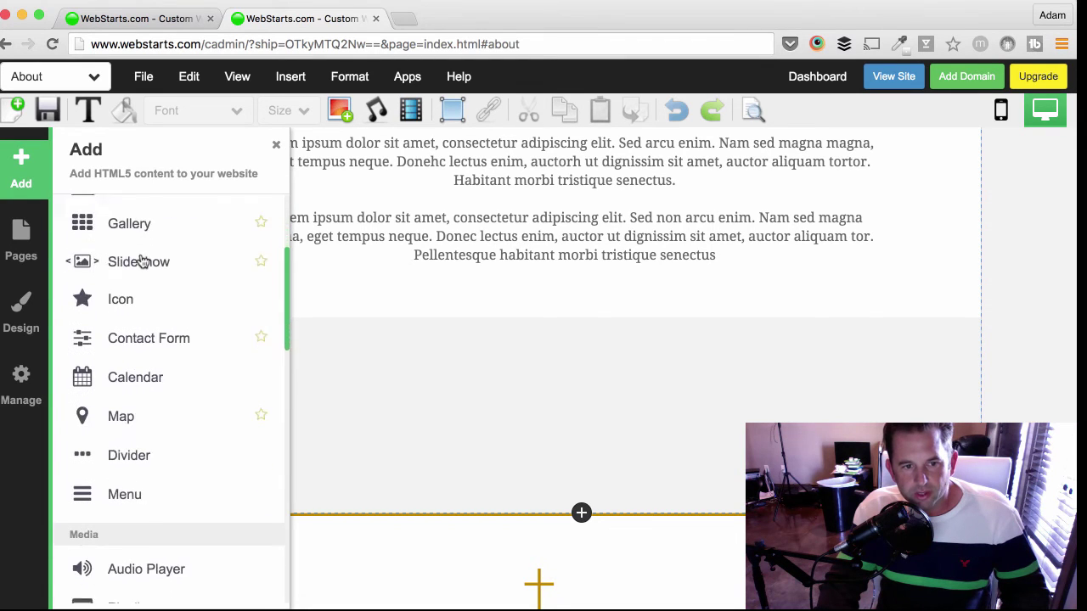
{"action": "scroll", "coordinate": [156, 300], "scroll_direction": "down", "scroll_amount": 10}
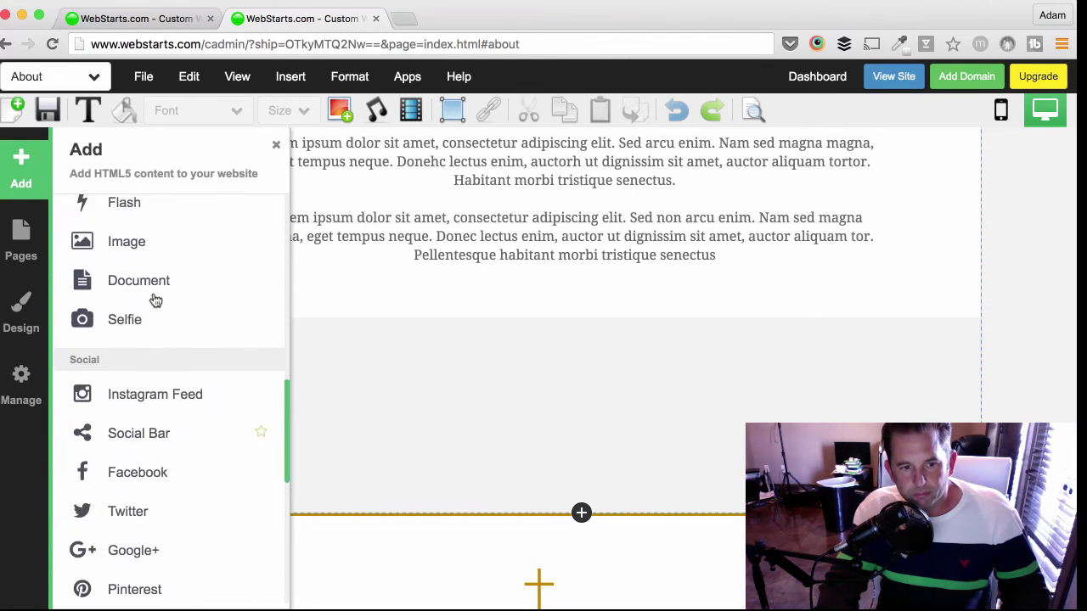
{"action": "scroll", "coordinate": [154, 299], "scroll_direction": "down", "scroll_amount": 6}
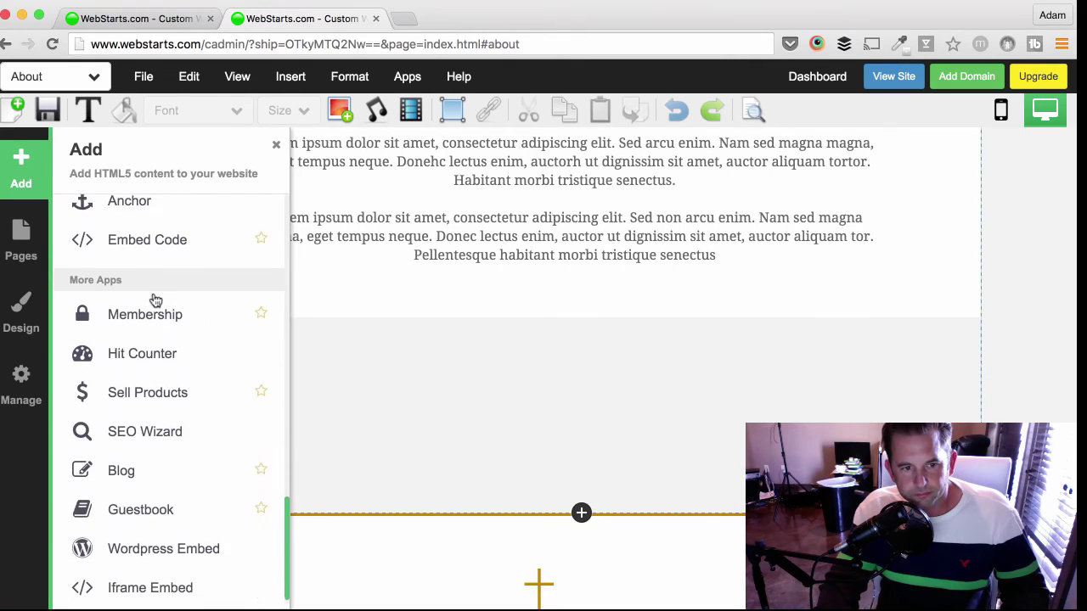
{"action": "scroll", "coordinate": [152, 297], "scroll_direction": "up", "scroll_amount": 20}
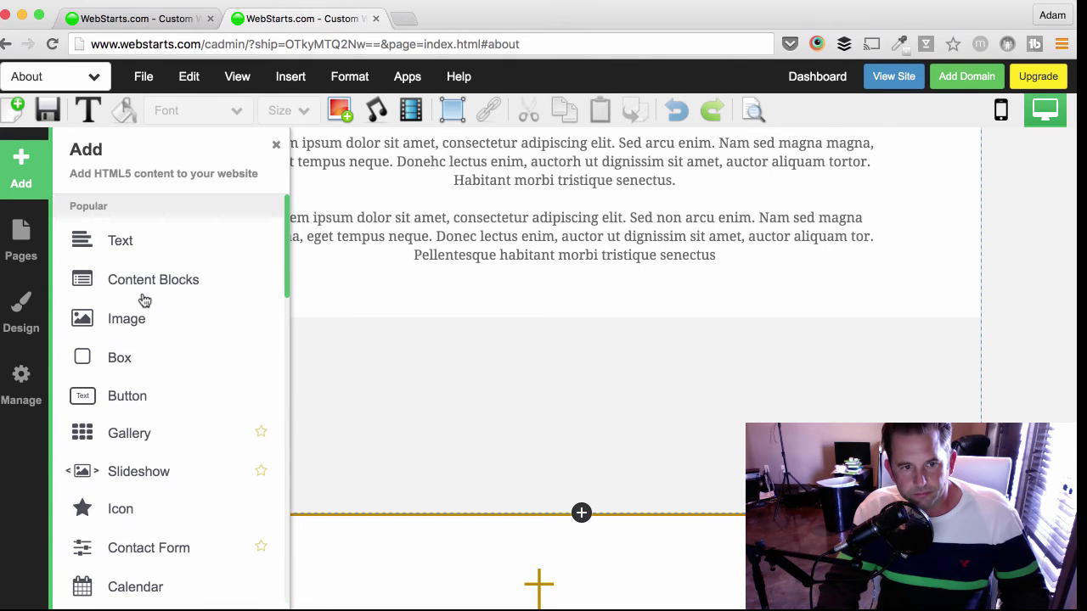
{"action": "scroll", "coordinate": [146, 340], "scroll_direction": "down", "scroll_amount": 2}
{"action": "scroll", "coordinate": [150, 380], "scroll_direction": "down", "scroll_amount": 3}
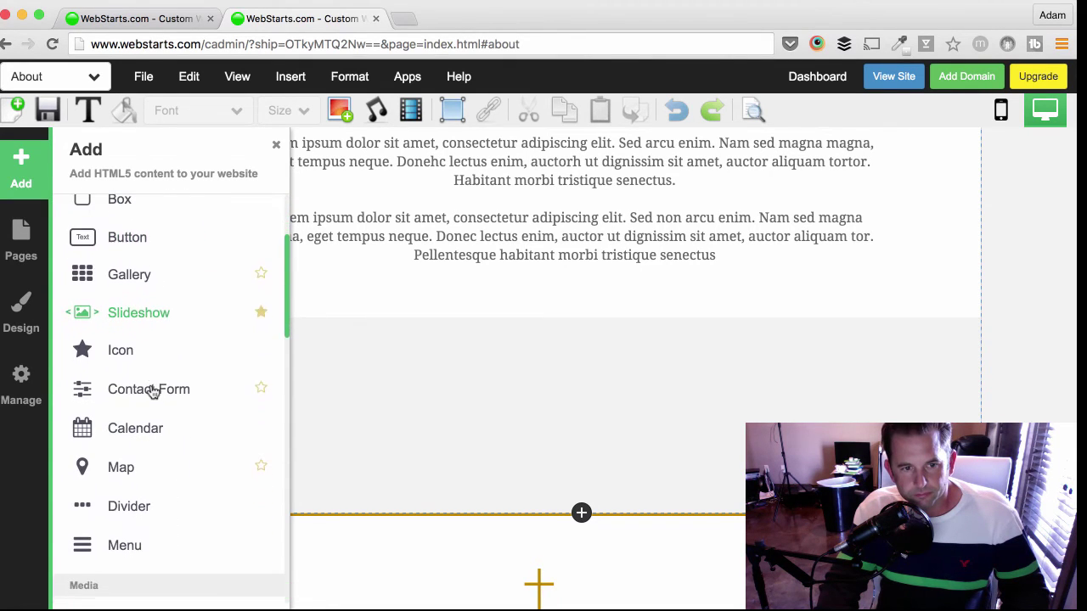
{"action": "left_click", "coordinate": [150, 389]}
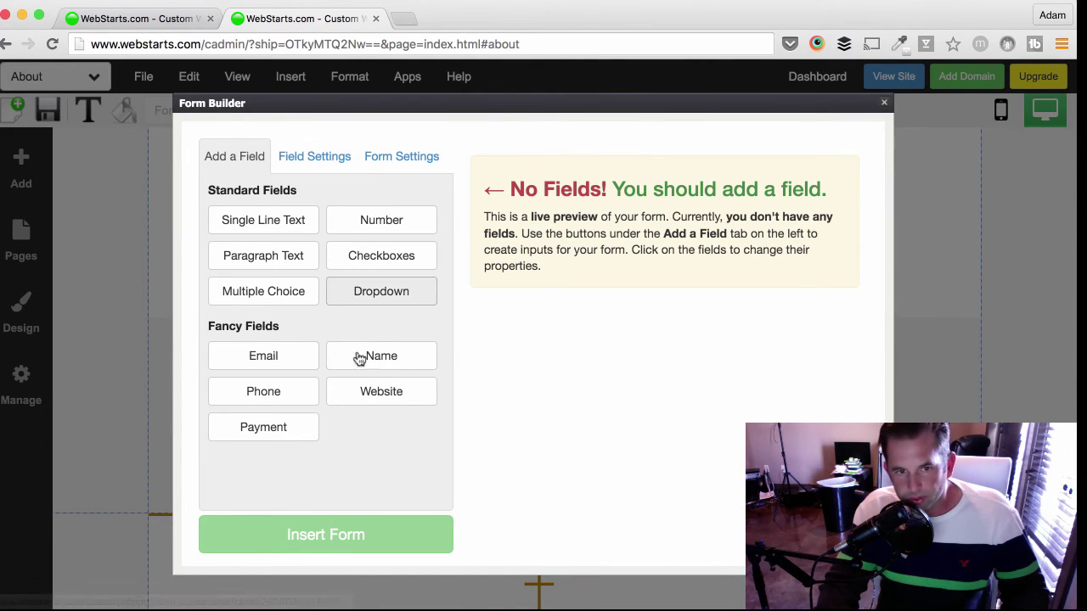
- Add Email Address and Paypal payment fields, setting the payment to Variable Price
{"action": "left_click", "coordinate": [314, 365]}
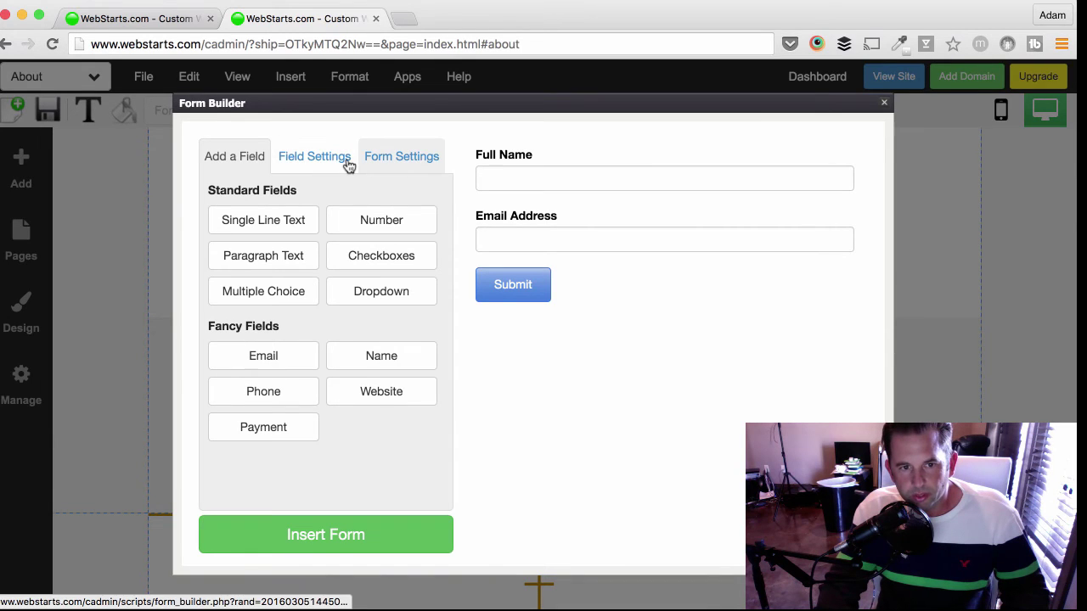
{"action": "left_click", "coordinate": [287, 428]}
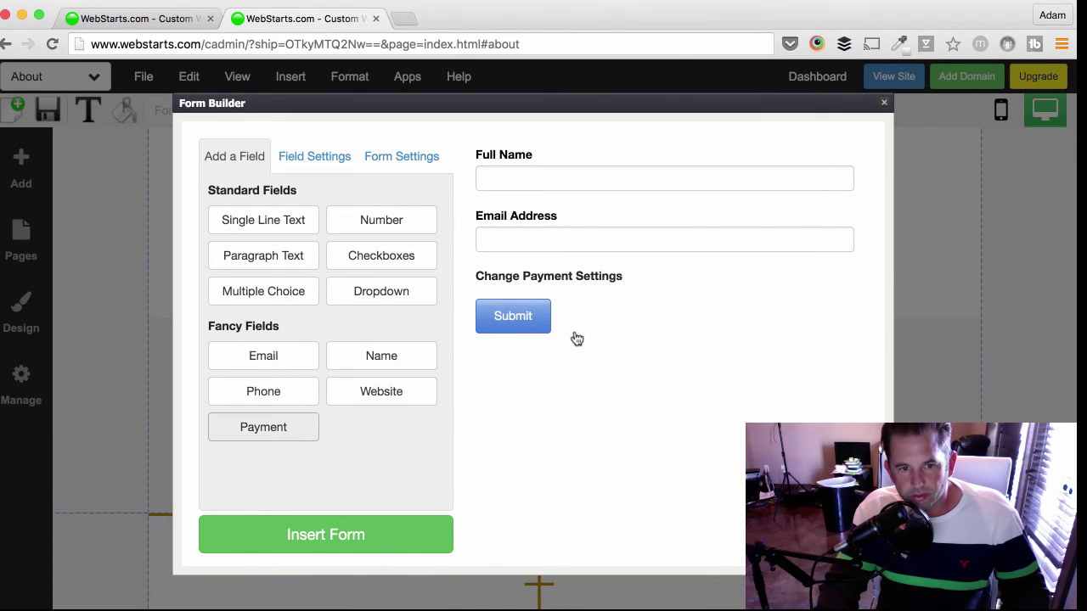
{"action": "left_click", "coordinate": [622, 286]}
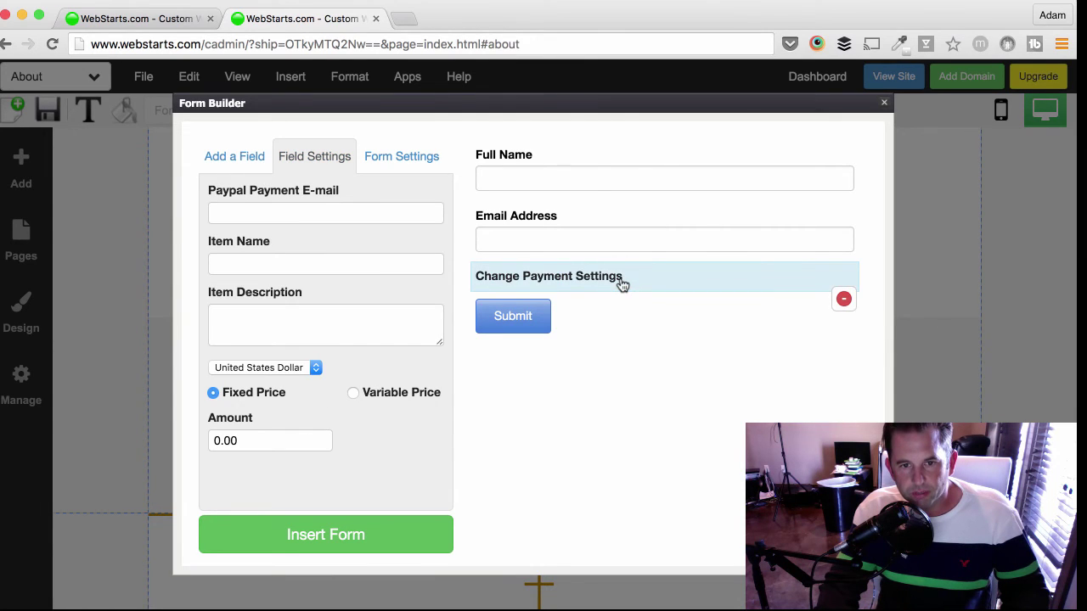
{"action": "left_click", "coordinate": [269, 212]}
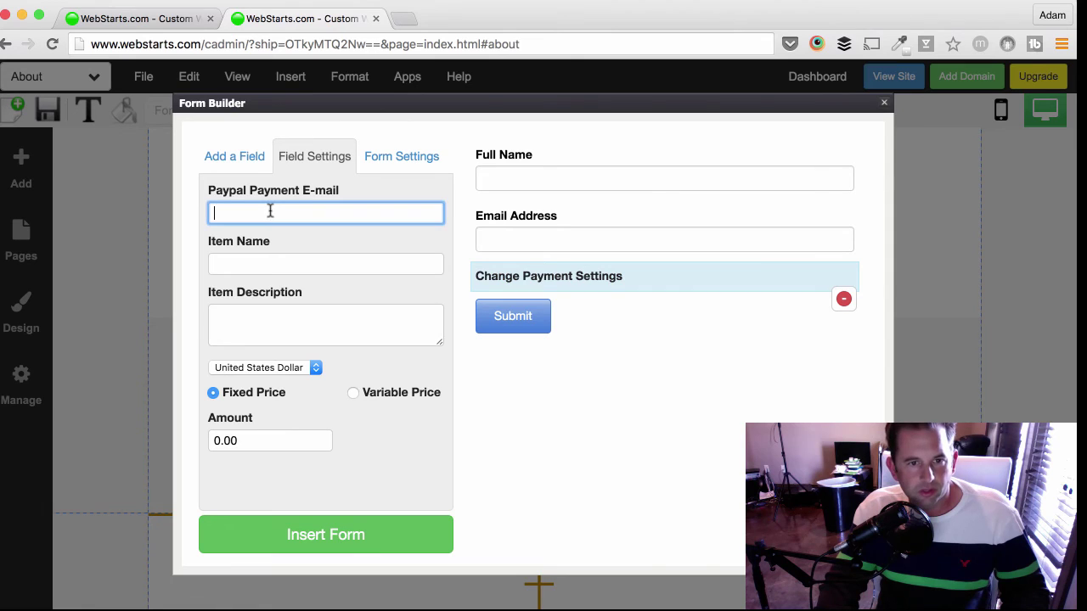
{"action": "left_click", "coordinate": [265, 262]}
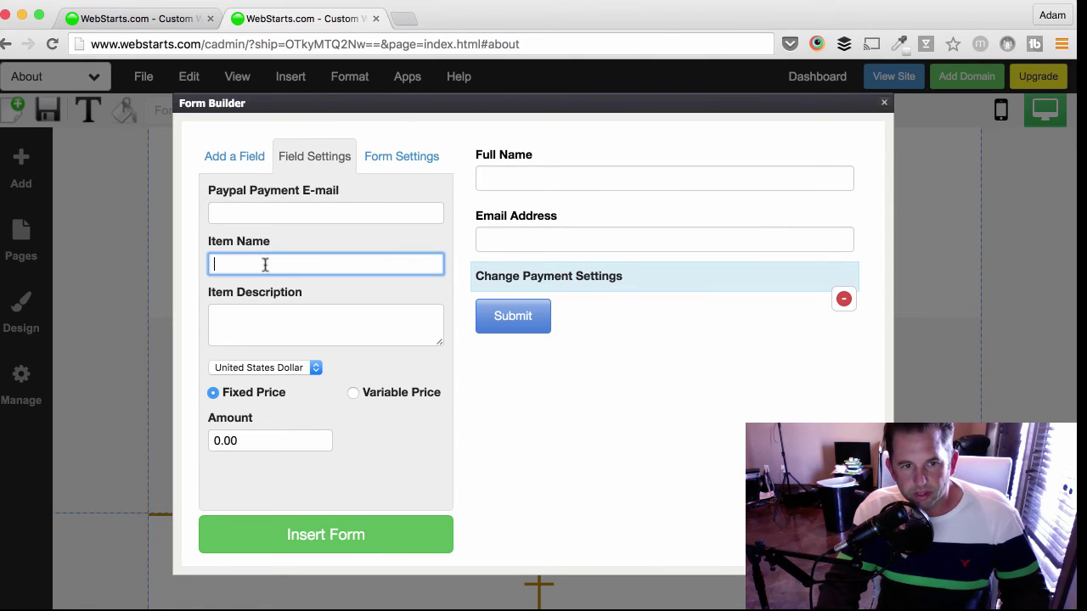
{"action": "left_click", "coordinate": [263, 315]}
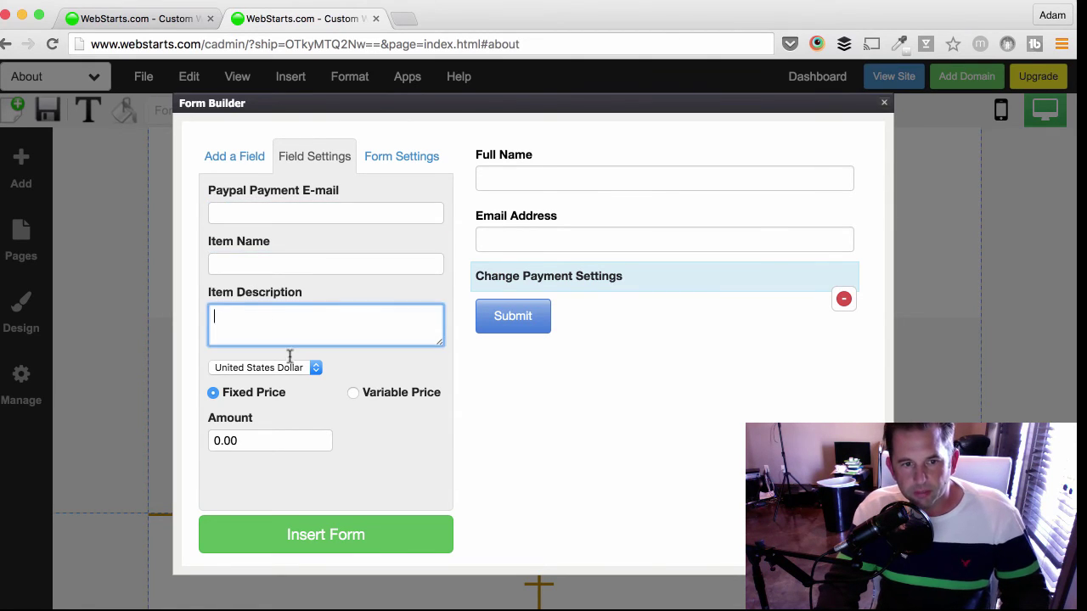
{"action": "left_click", "coordinate": [352, 394]}
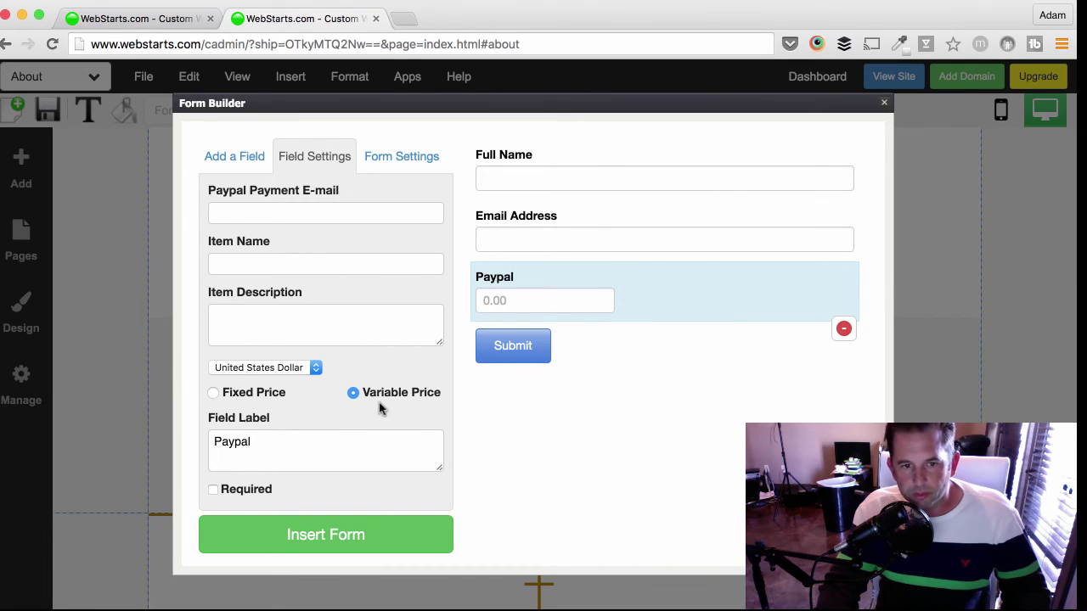
- Insert the form, centre it in the emptied section, and make the section taller
{"action": "left_click", "coordinate": [374, 535]}
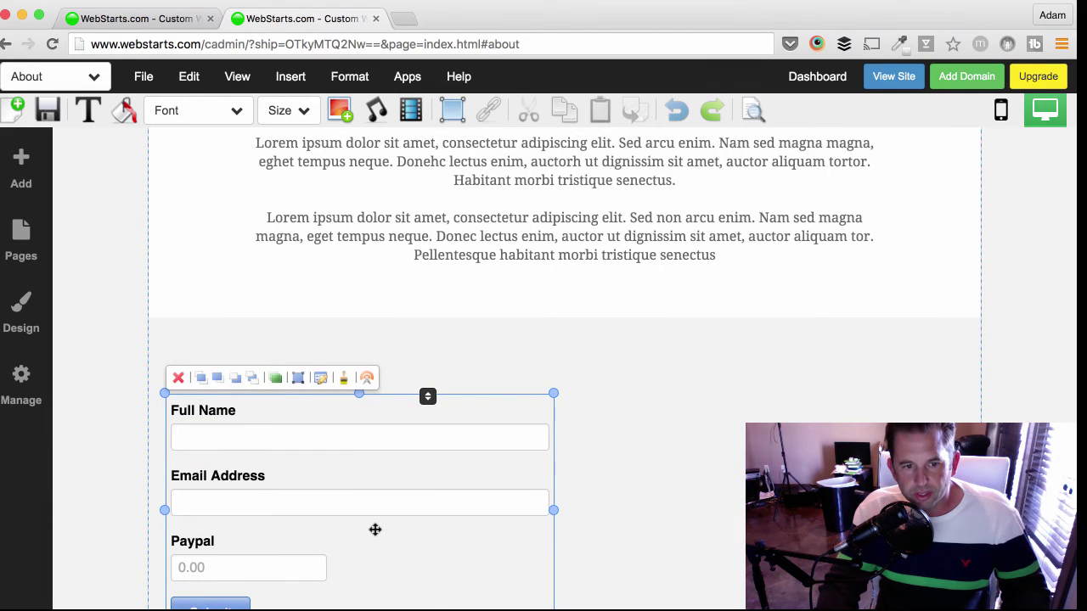
{"action": "scroll", "coordinate": [374, 530], "scroll_direction": "down", "scroll_amount": 5}
{"action": "scroll", "coordinate": [398, 390], "scroll_direction": "up", "scroll_amount": 2}
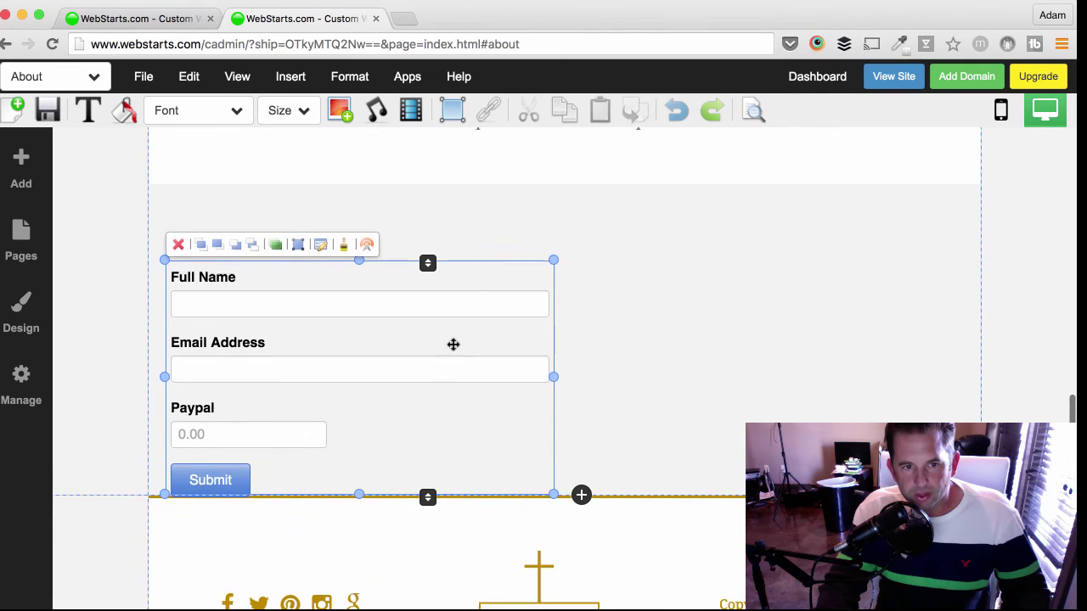
{"action": "left_click_drag", "start_coordinate": [453, 344], "coordinate": [632, 433]}
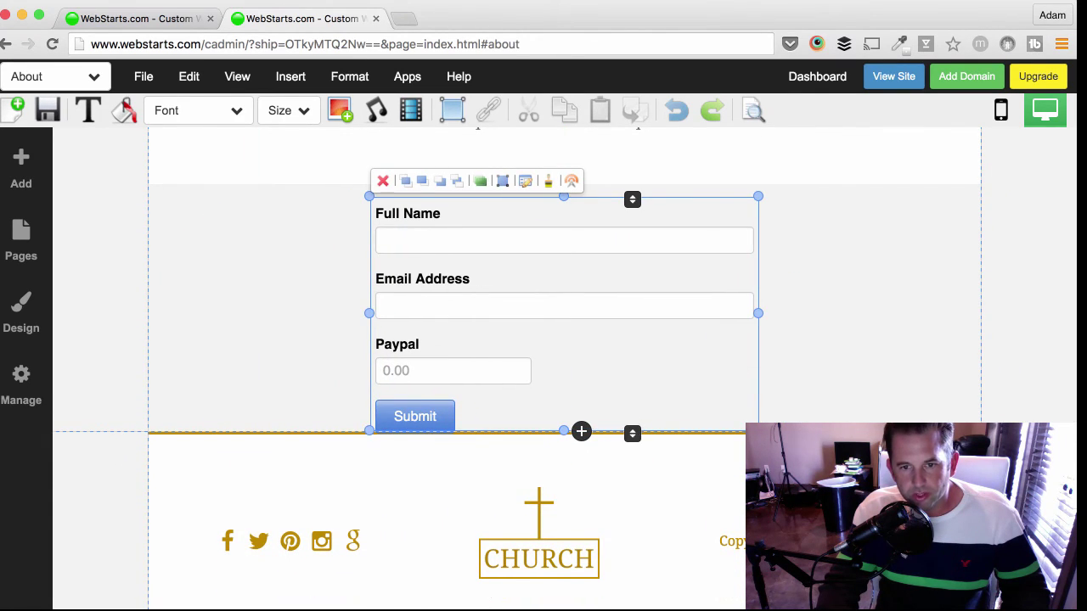
{"action": "left_click", "coordinate": [738, 435]}
{"action": "left_click_drag", "start_coordinate": [737, 434], "coordinate": [735, 518]}
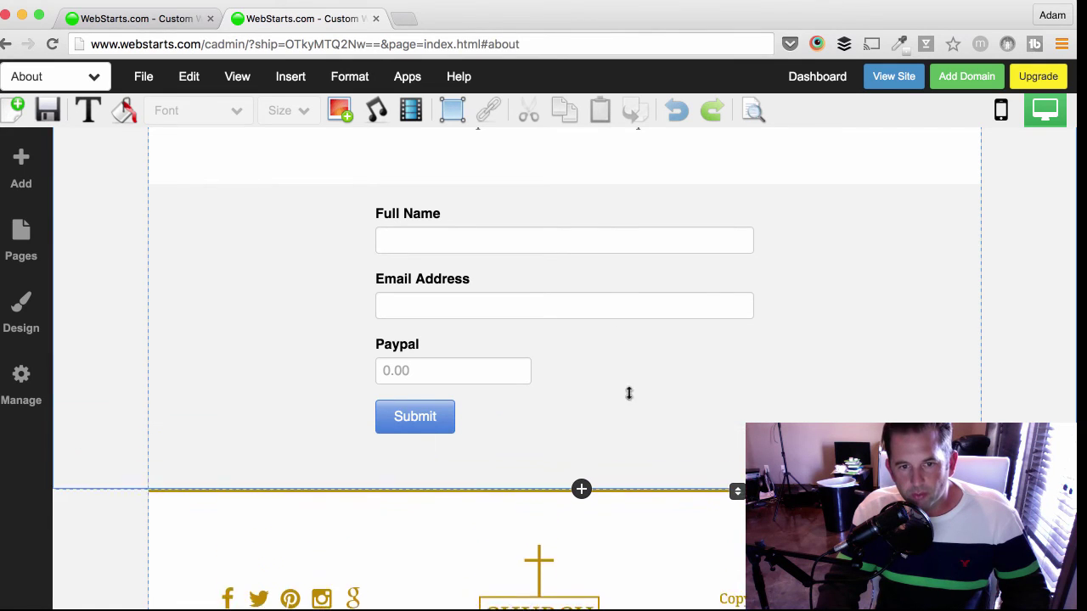
- Apply a plainer style to the form, shift it slightly lower, and save the About page
{"action": "left_click", "coordinate": [553, 188]}
{"action": "left_click", "coordinate": [548, 182]}
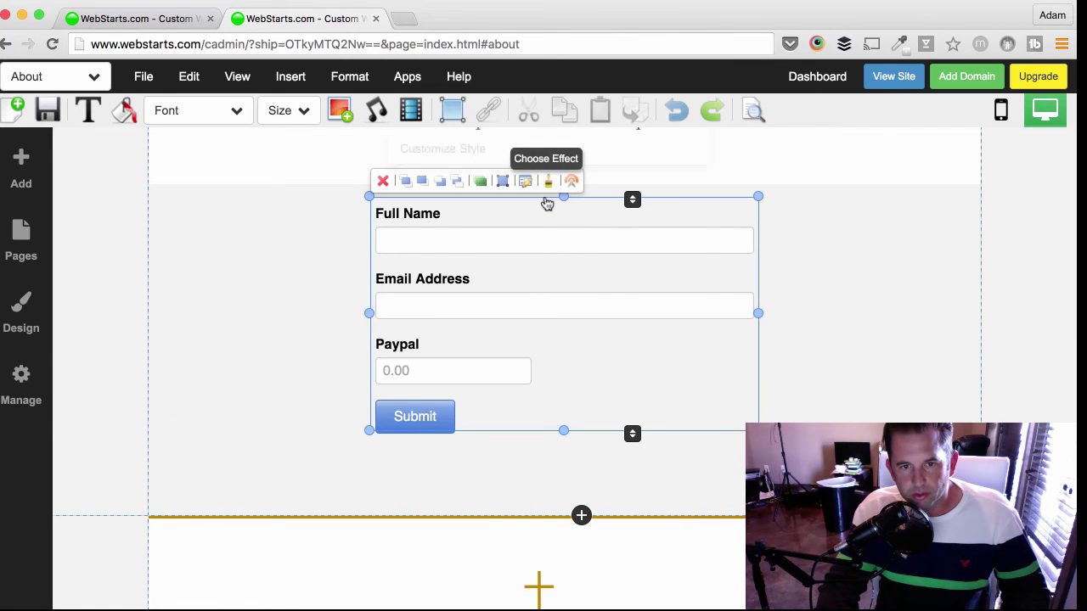
{"action": "scroll", "coordinate": [562, 195], "scroll_direction": "up", "scroll_amount": 2}
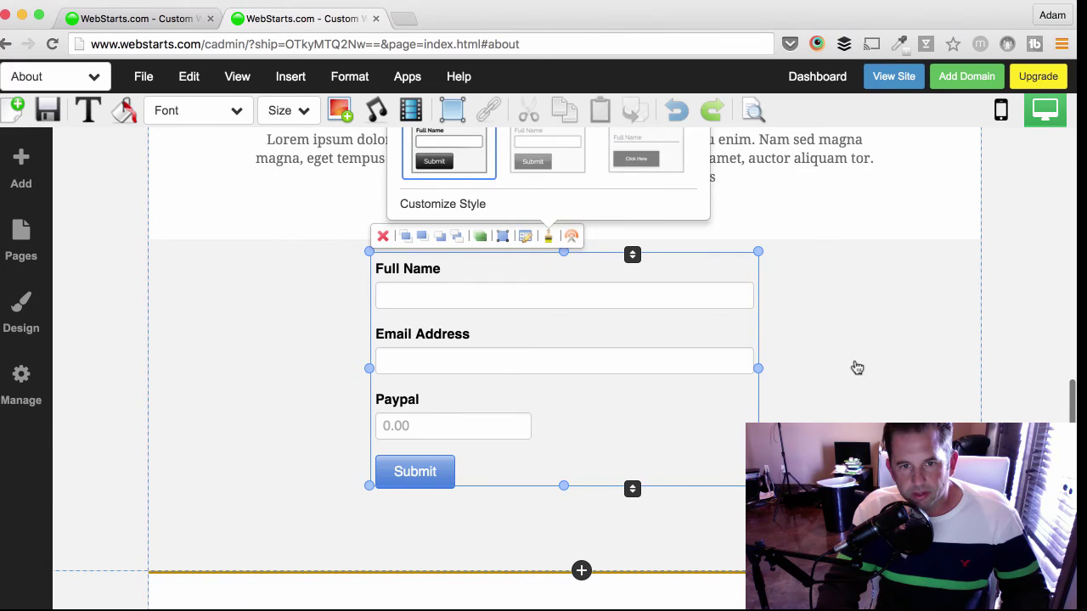
{"action": "left_click", "coordinate": [854, 369]}
{"action": "left_click", "coordinate": [640, 372]}
{"action": "left_click_drag", "start_coordinate": [644, 377], "coordinate": [434, 369]}
{"action": "left_click", "coordinate": [53, 111]}
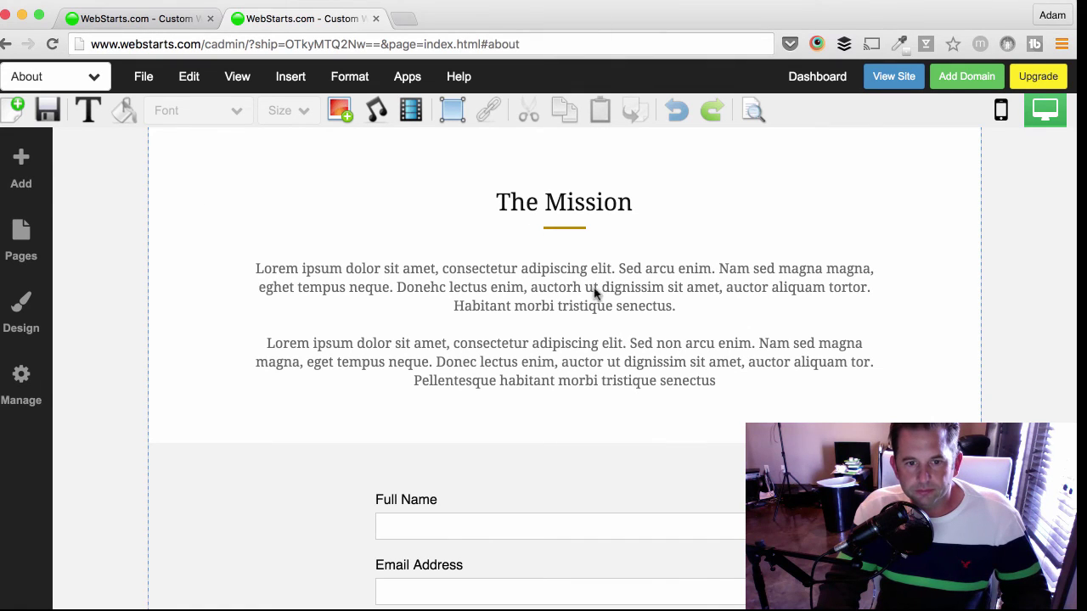
{"action": "scroll", "coordinate": [877, 247], "scroll_direction": "down", "scroll_amount": 5}
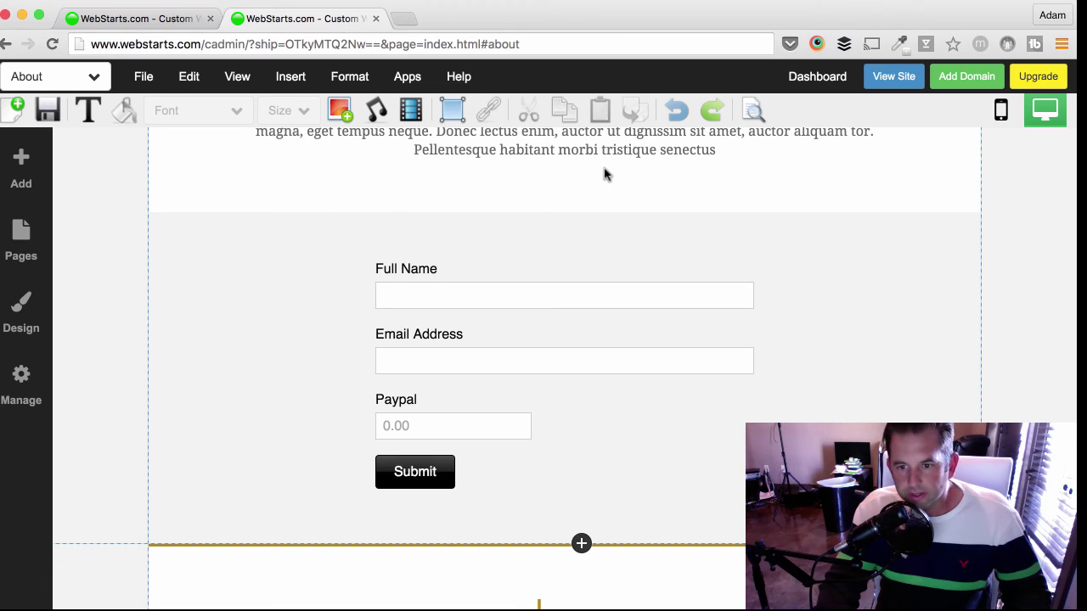
- Switch to the Contact page and open the social bar's link settings
{"action": "left_click", "coordinate": [92, 85]}
{"action": "left_click", "coordinate": [75, 136]}
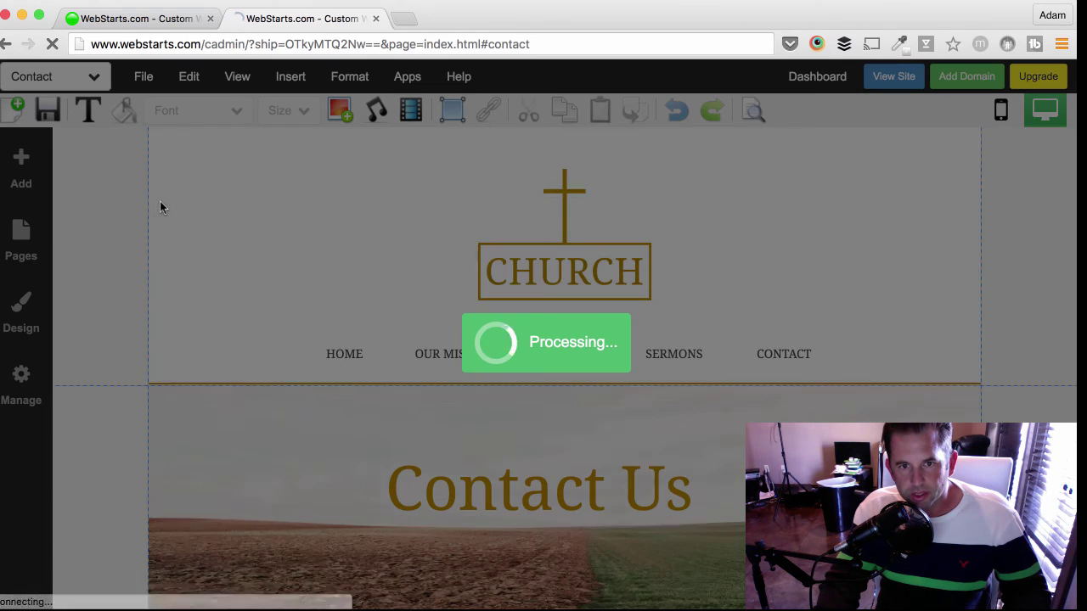
{"action": "scroll", "coordinate": [160, 204], "scroll_direction": "down", "scroll_amount": 5}
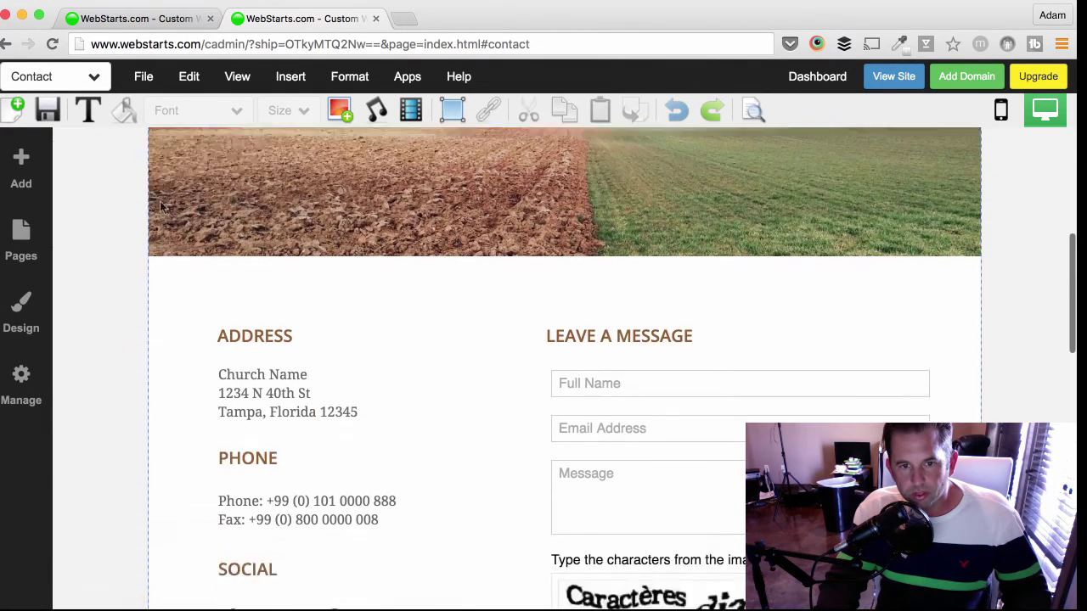
{"action": "scroll", "coordinate": [275, 456], "scroll_direction": "down", "scroll_amount": 3}
{"action": "left_click", "coordinate": [286, 456]}
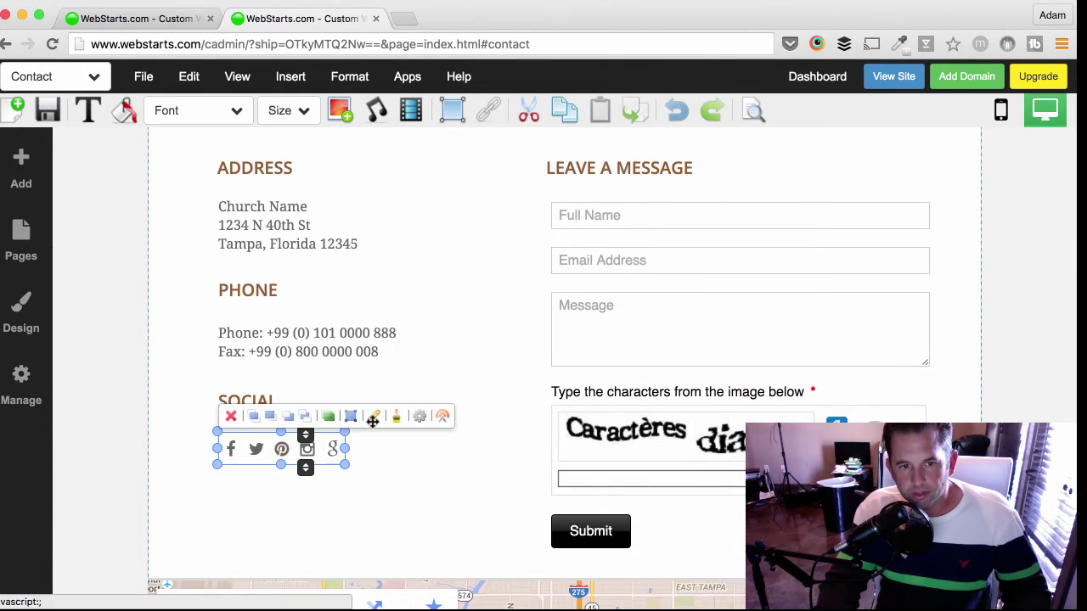
{"action": "left_click", "coordinate": [376, 419]}
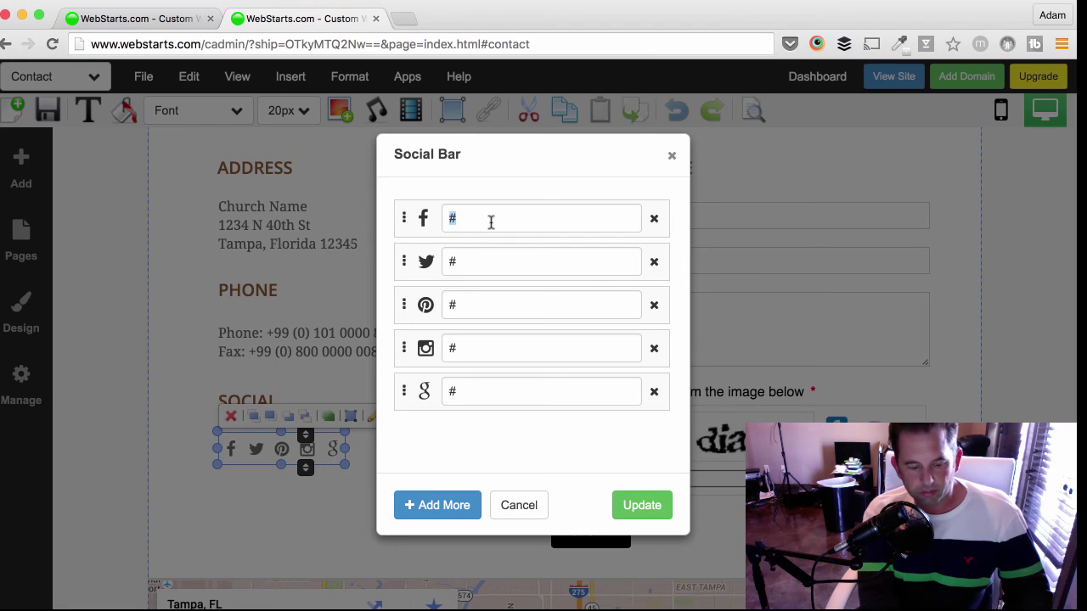
- Enter facebook.com/webstarts as the Facebook icon's link
{"action": "type", "text": "ht"}
{"action": "key", "text": "BackSpace"}
{"action": "key", "text": "BackSpace"}
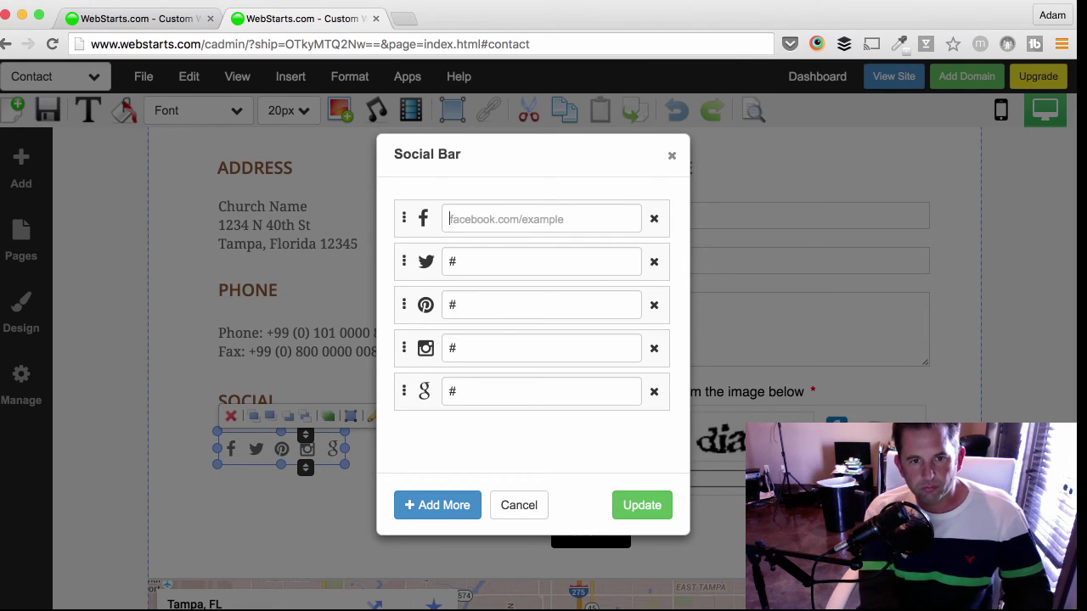
{"action": "type", "text": "facebook.com/webstarts"}
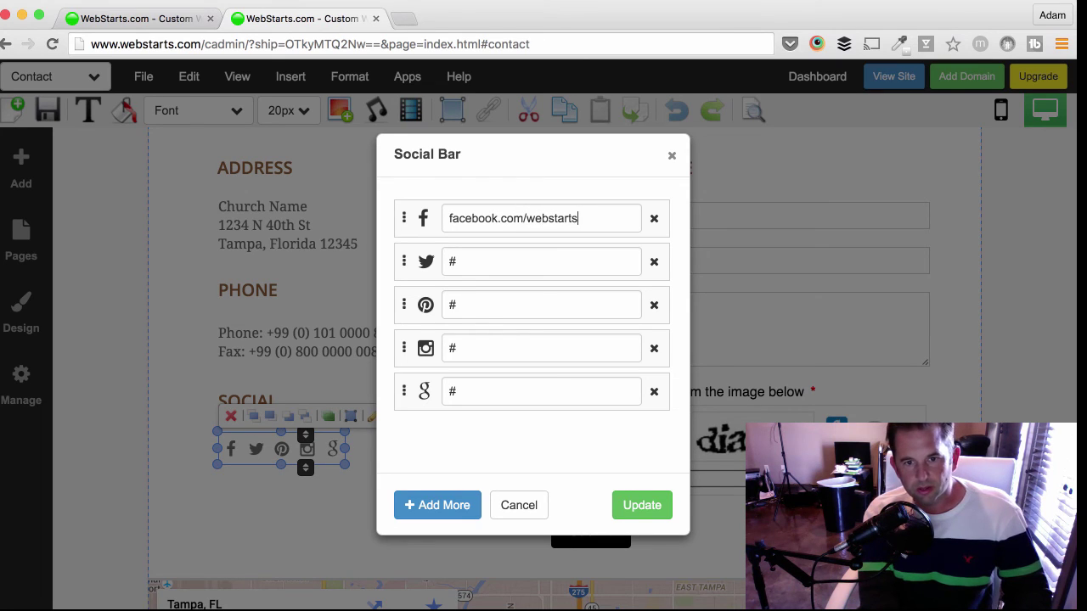
{"action": "key", "text": "Tab"}
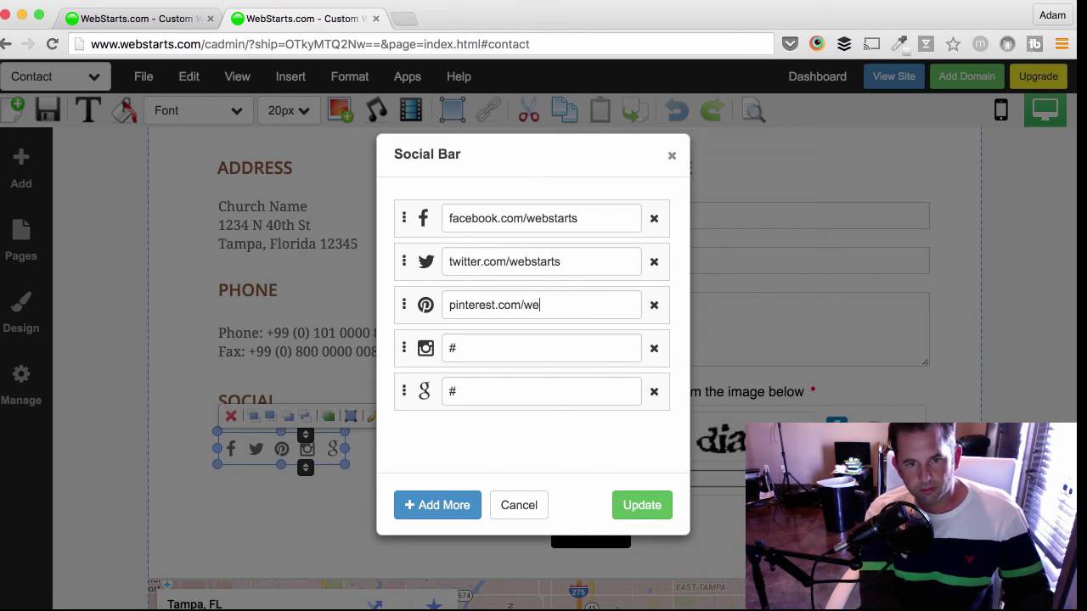
- Add a Youtube icon to the social bar and apply the Social Bar changes
{"action": "left_click", "coordinate": [442, 516]}
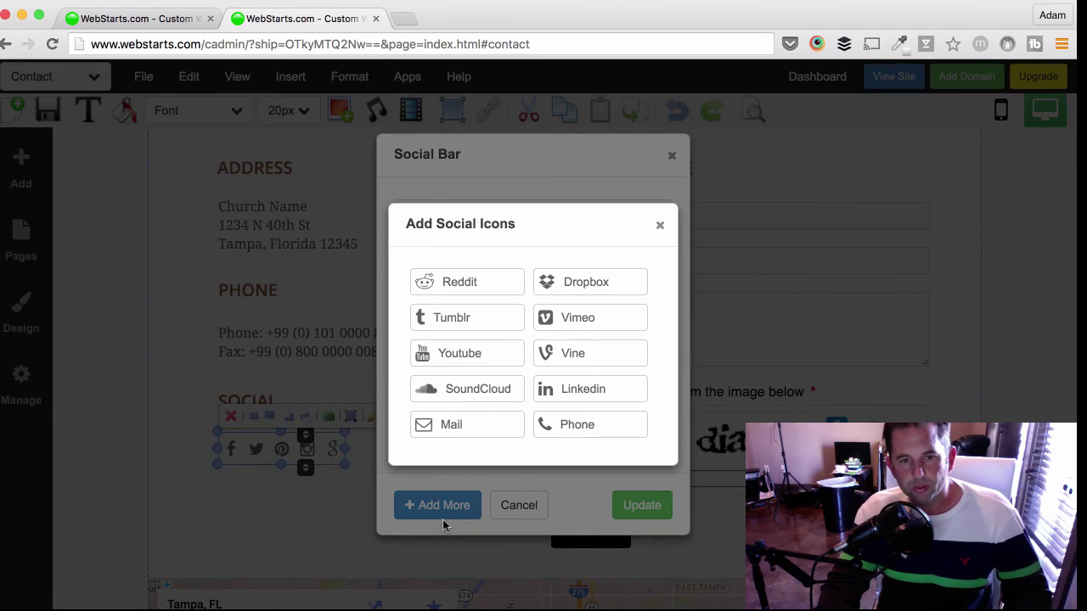
{"action": "left_click", "coordinate": [495, 358]}
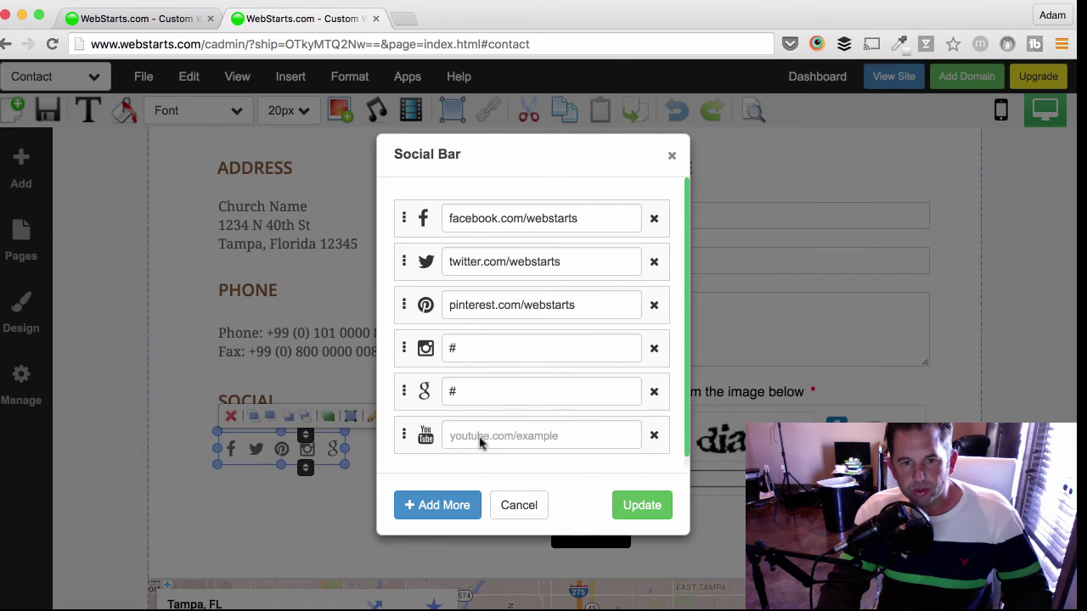
{"action": "left_click", "coordinate": [449, 503]}
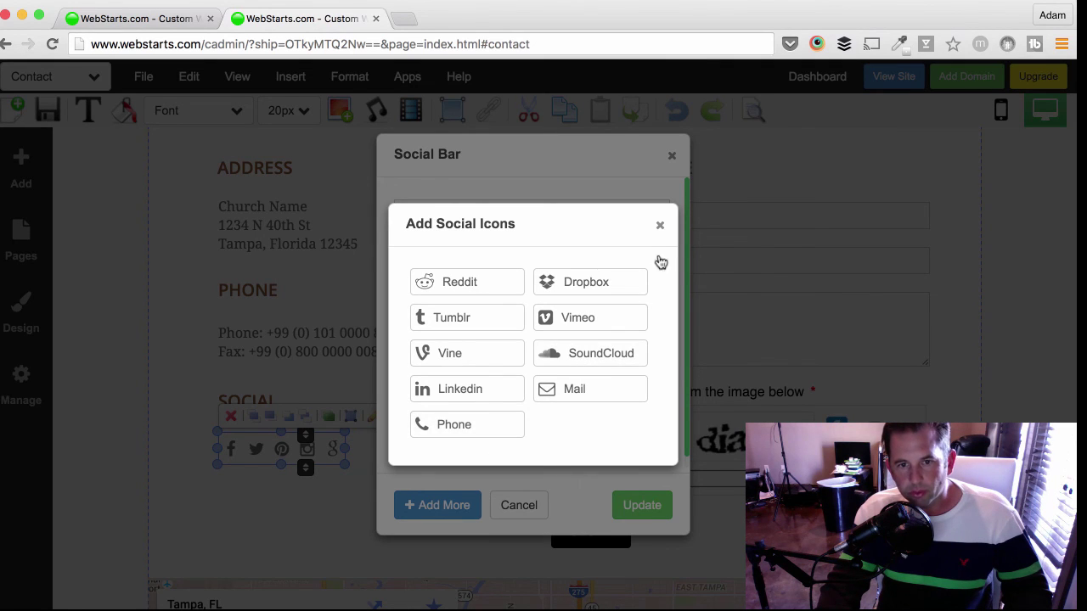
{"action": "left_click", "coordinate": [637, 478]}
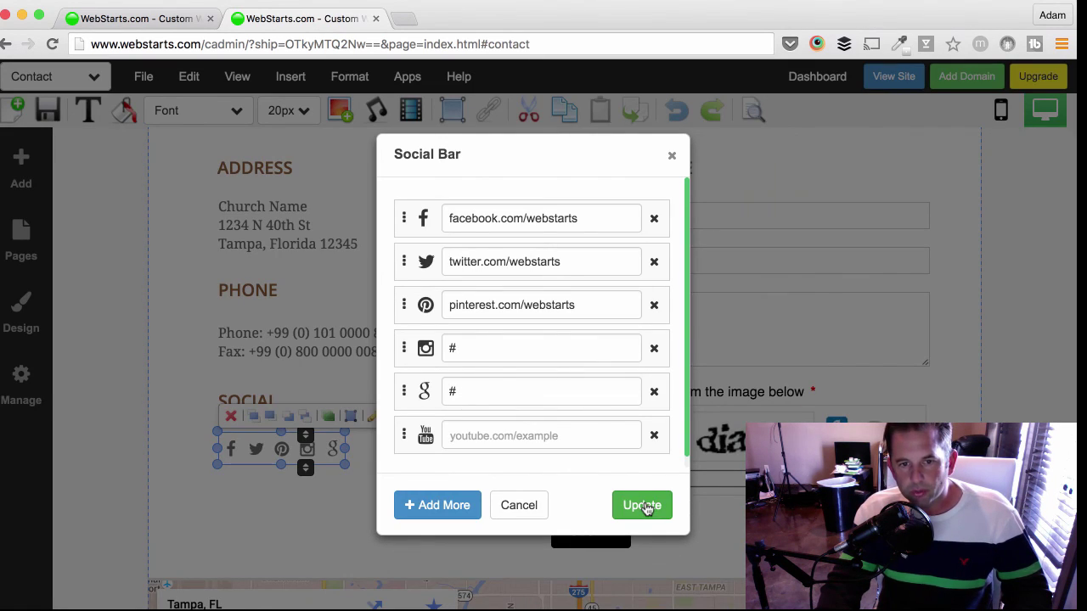
{"action": "left_click", "coordinate": [642, 505]}
- Set the social icons' normal colour to the dark gold site colour
{"action": "left_click", "coordinate": [319, 464]}
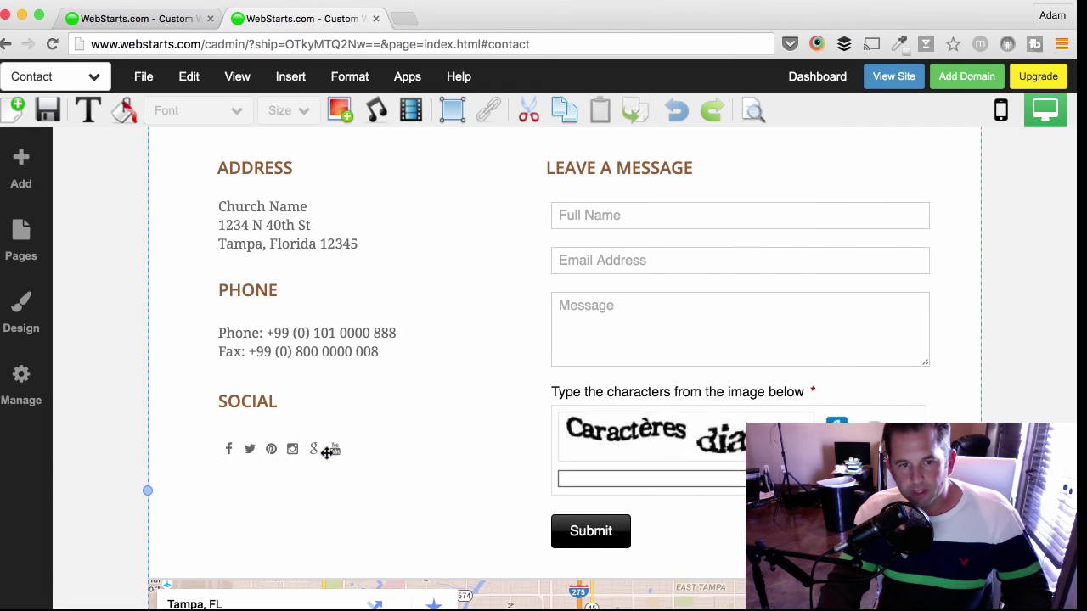
{"action": "left_click", "coordinate": [323, 450]}
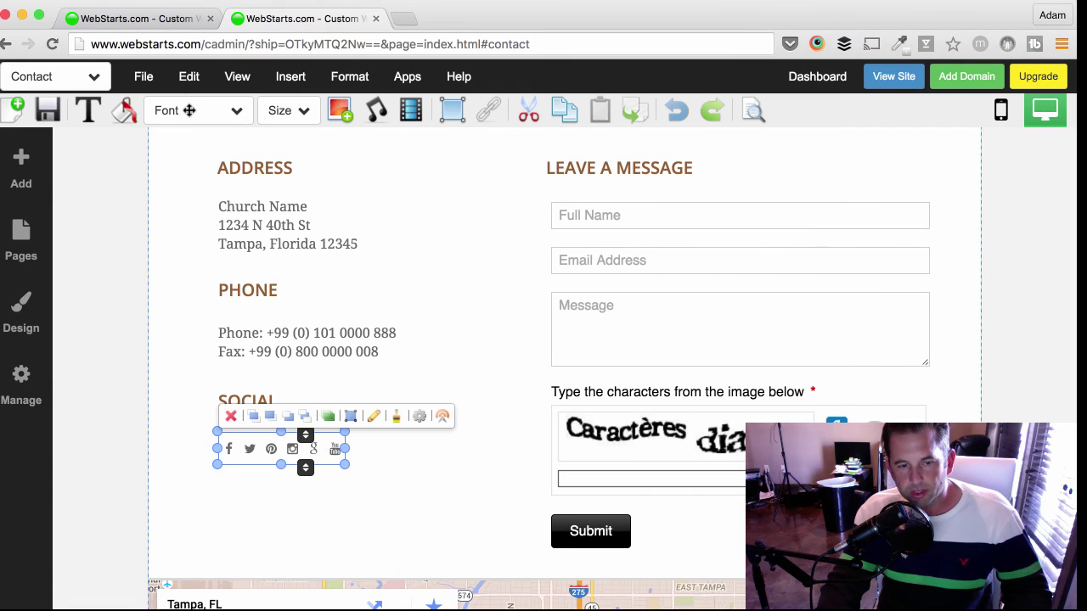
{"action": "left_click", "coordinate": [128, 112]}
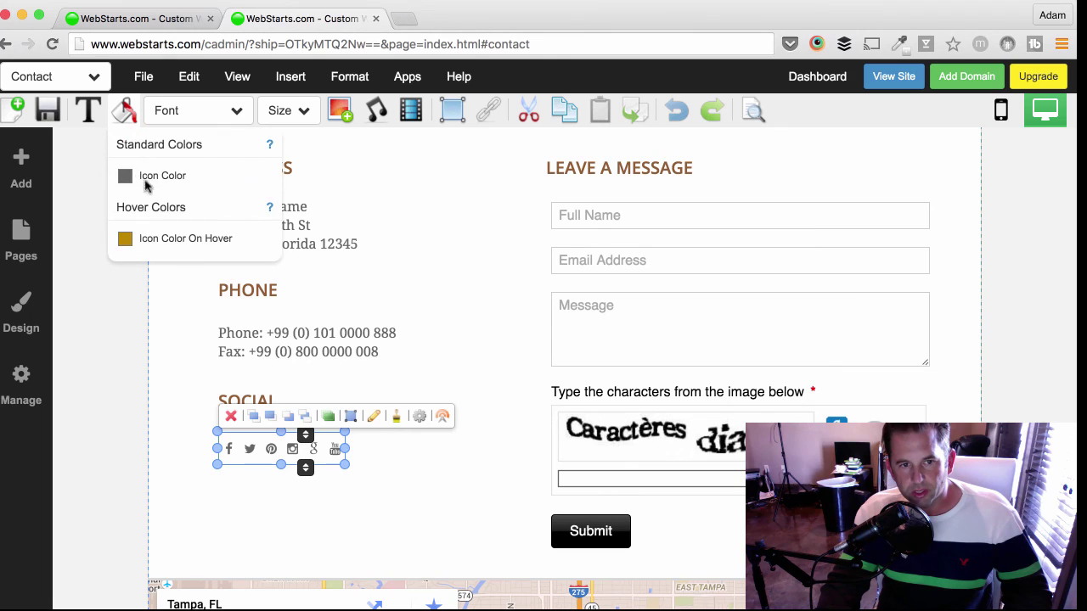
{"action": "left_click", "coordinate": [156, 226]}
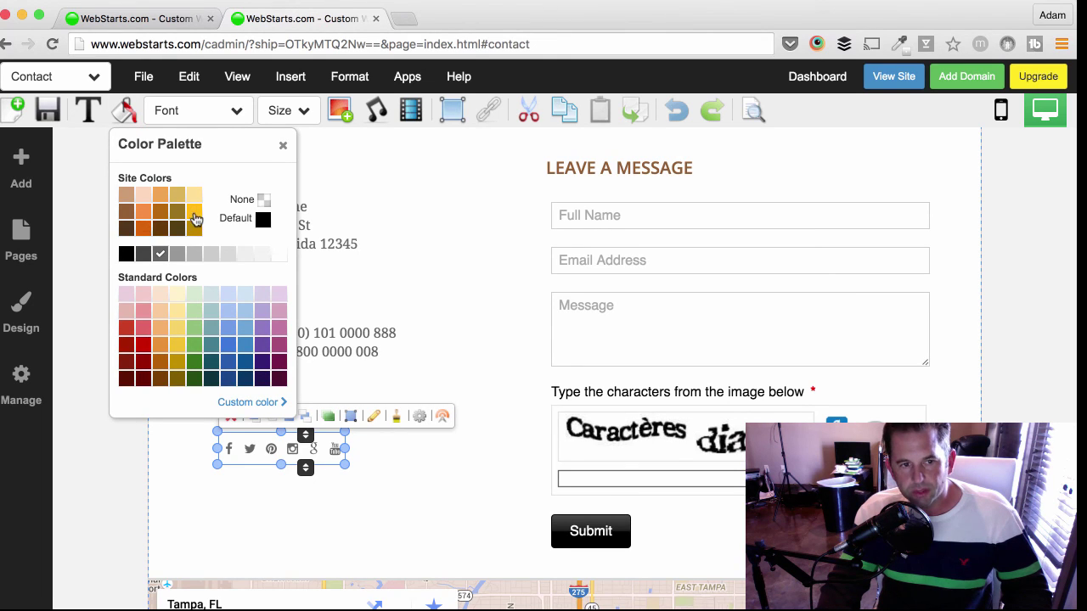
{"action": "left_click", "coordinate": [194, 230]}
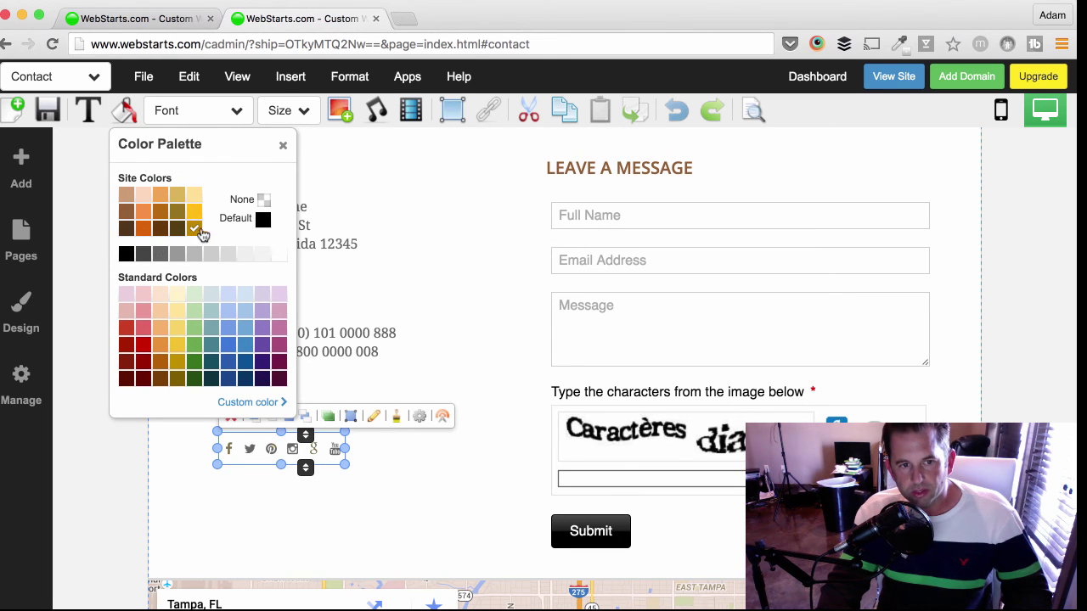
{"action": "left_click", "coordinate": [472, 317]}
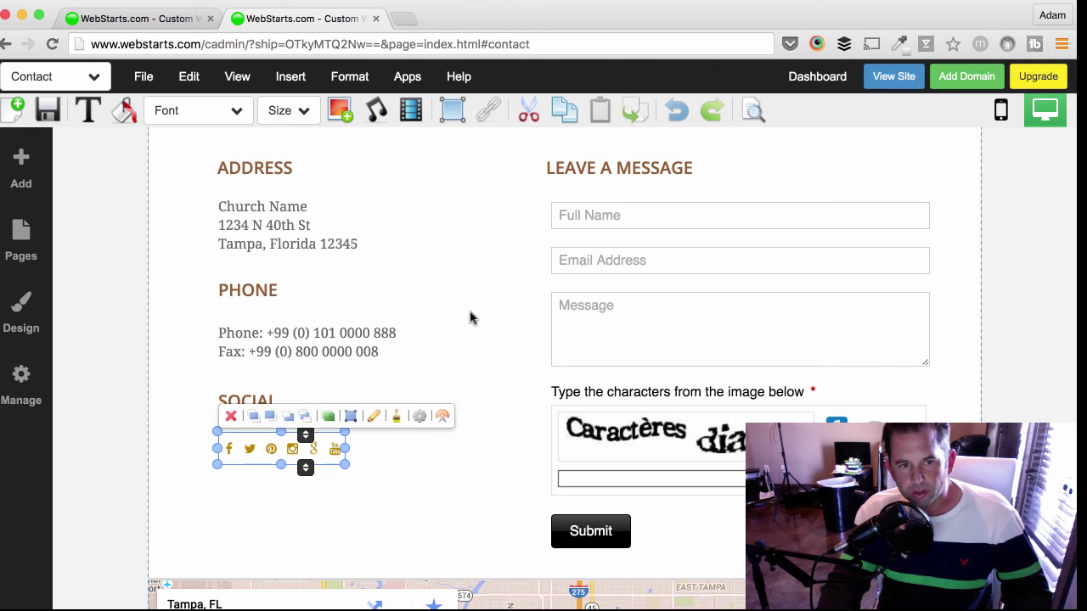
- Enlarge the social icons so they spread wider across the bar
{"action": "left_click", "coordinate": [343, 449]}
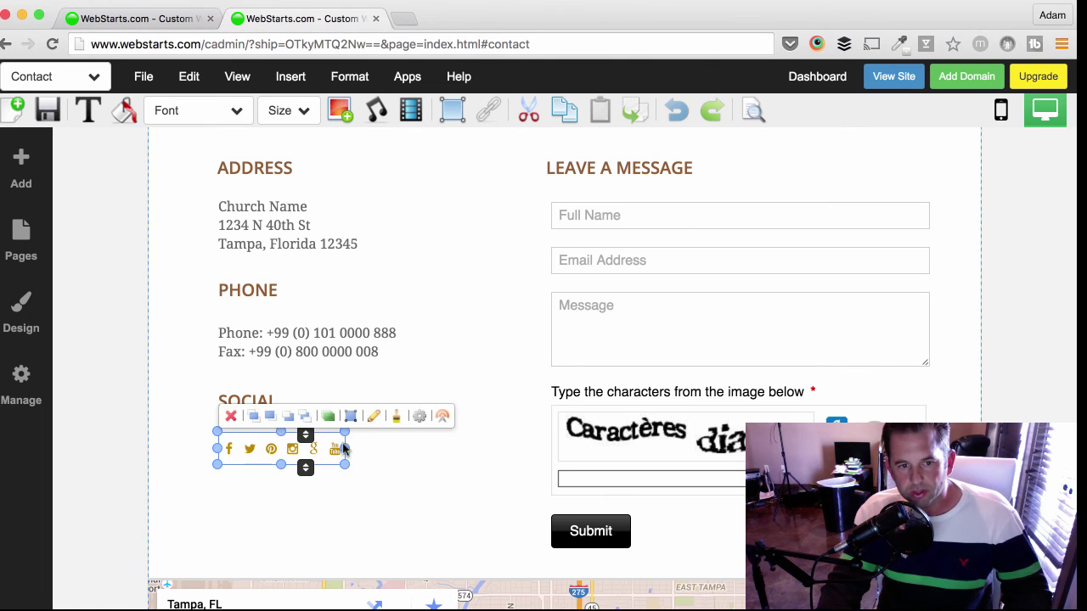
{"action": "left_click_drag", "start_coordinate": [457, 442], "coordinate": [458, 442]}
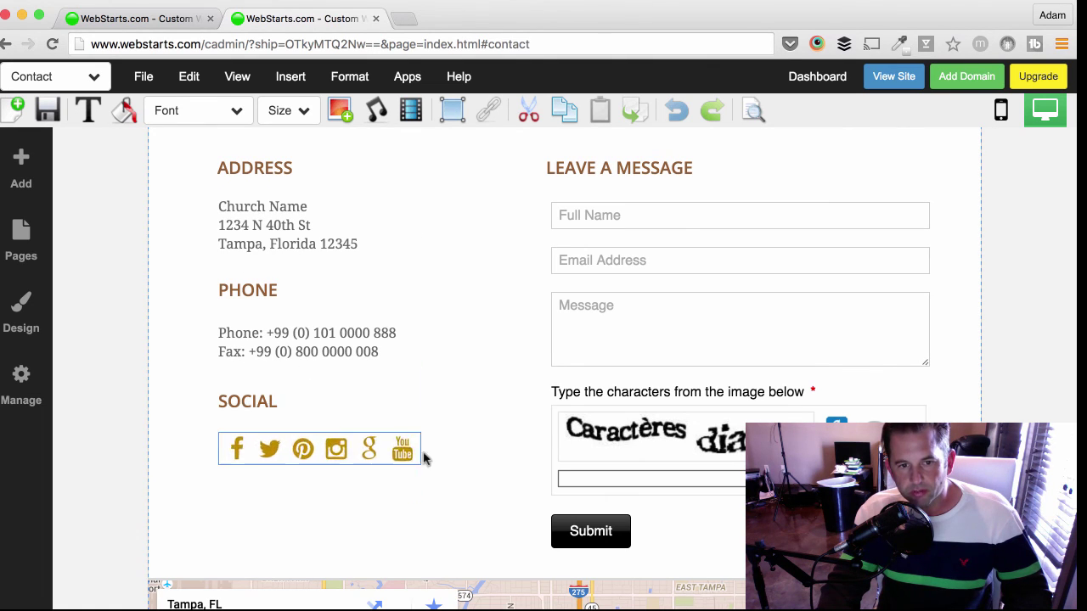
{"action": "left_click", "coordinate": [336, 483]}
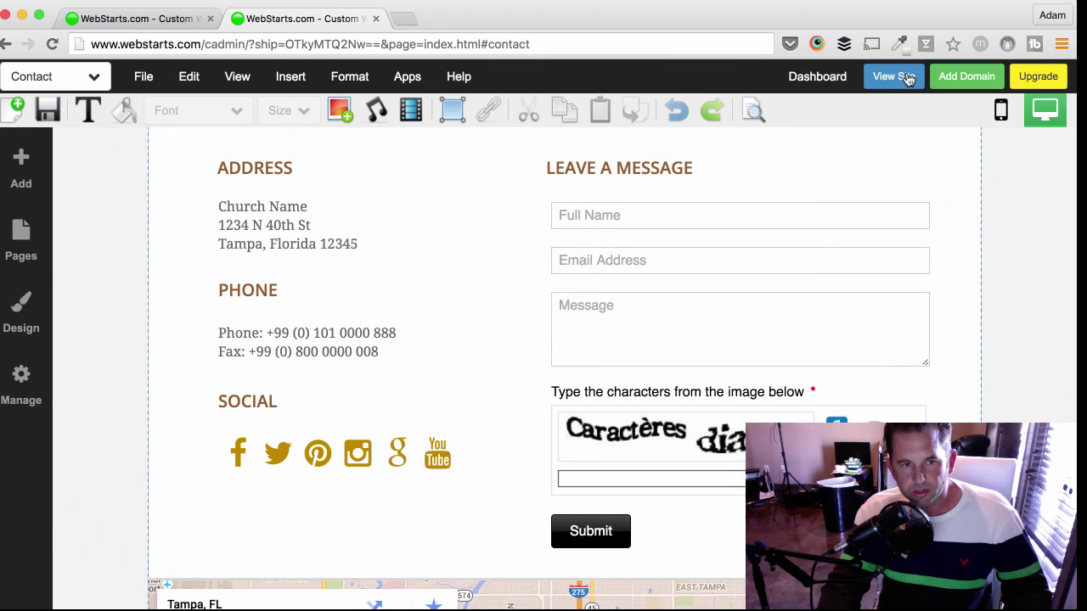
- Preview the live Contact page, then close the preview to return to the About page editor
{"action": "left_click", "coordinate": [907, 77]}
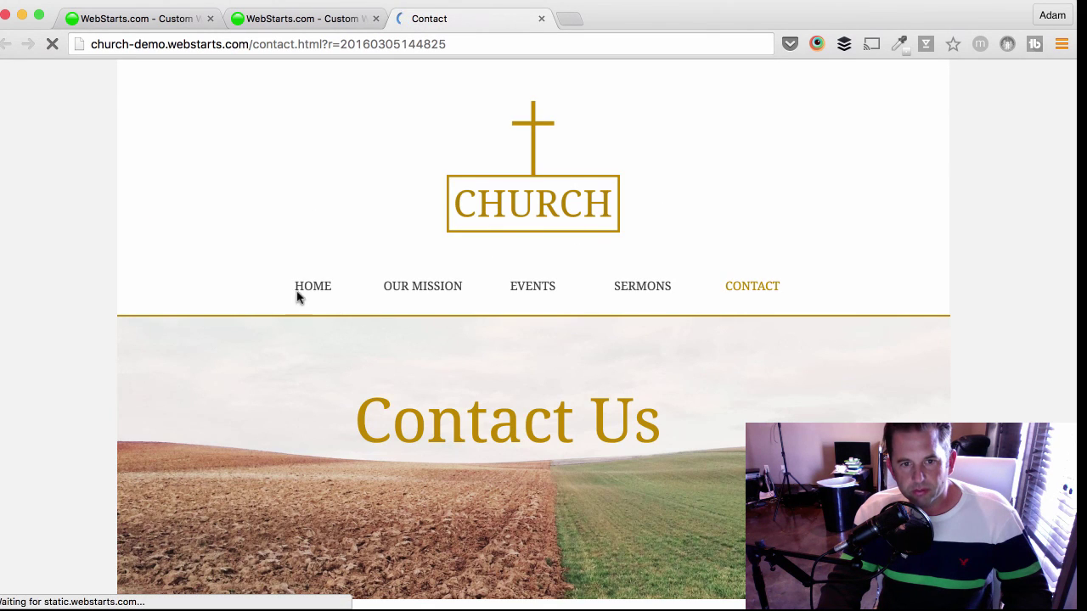
{"action": "key", "text": "super+w"}
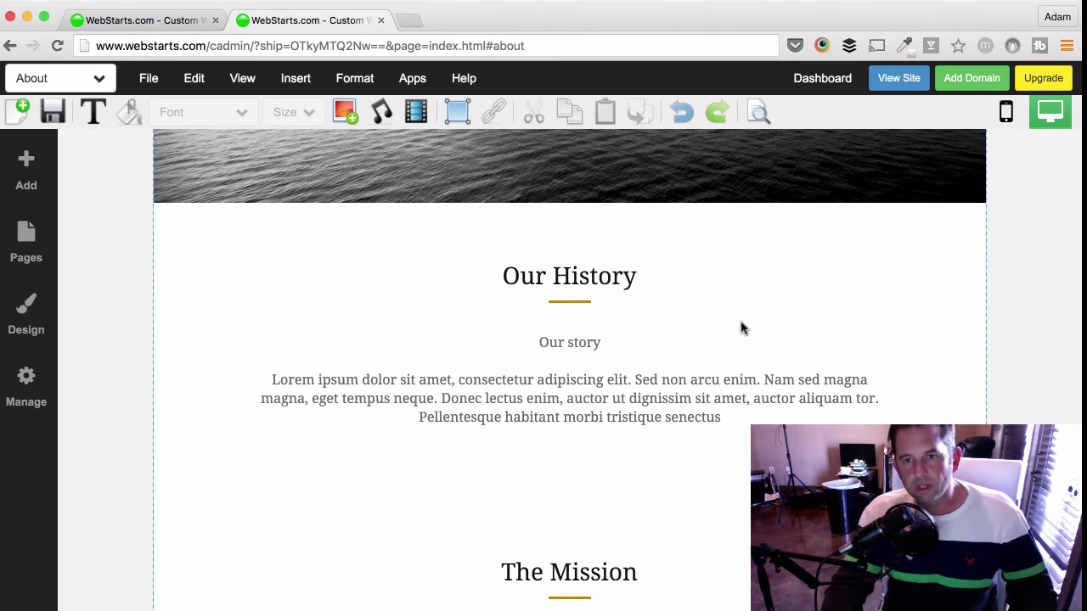